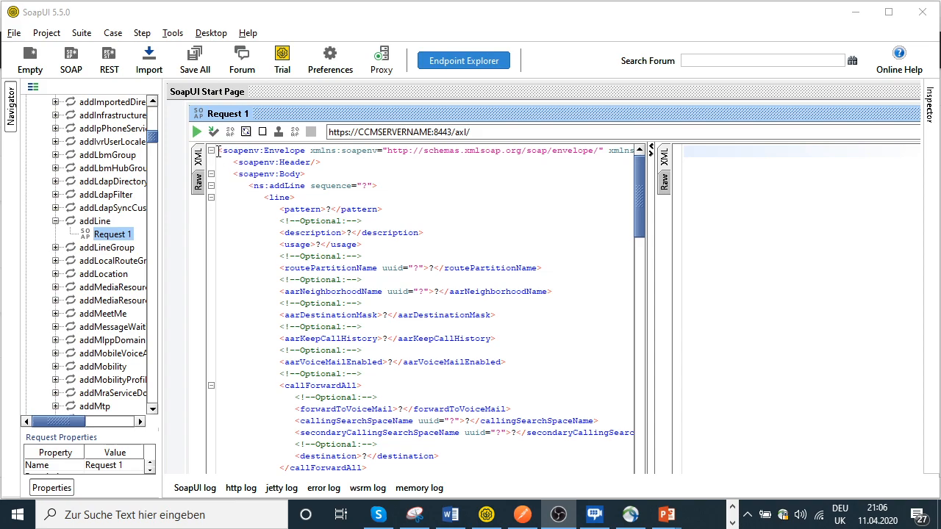
# Examine the full addLine request template in SoapUI, including its optional elements such as e164AltNum
pyautogui.moveTo(218, 150); pyautogui.dragTo(416, 464)
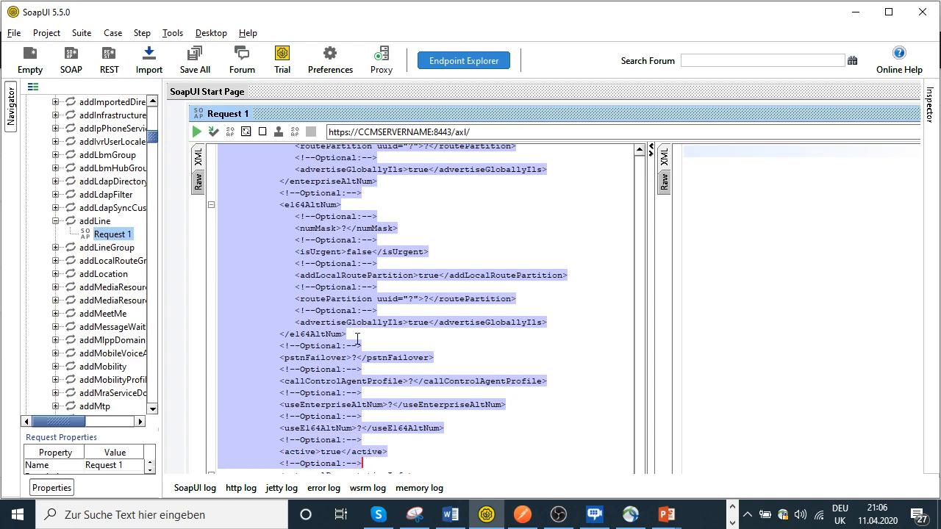
pyautogui.click(350, 334)
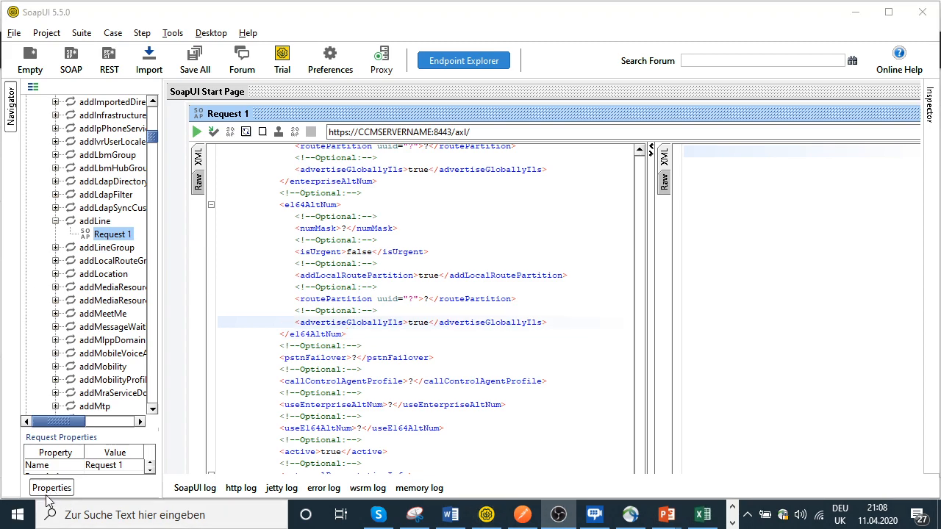
pyautogui.press('Up')
pyautogui.moveTo(278, 171); pyautogui.dragTo(389, 451)
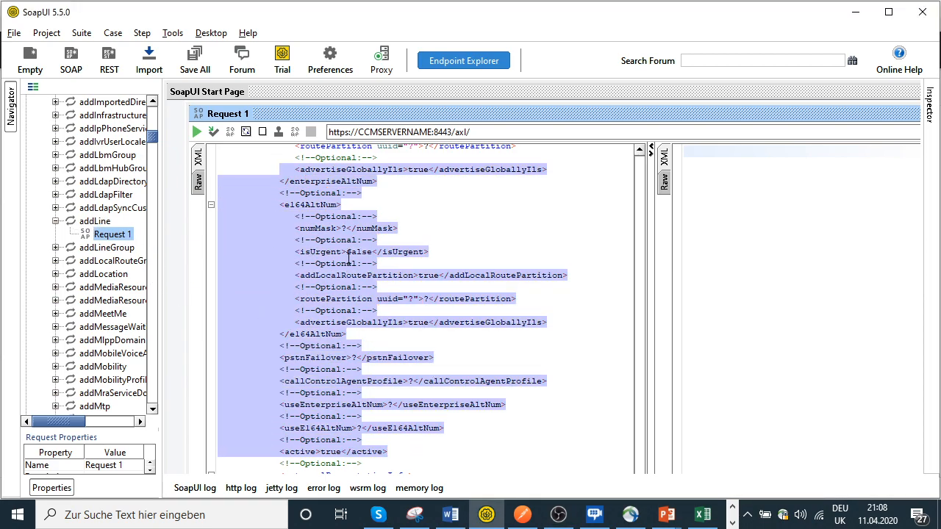
pyautogui.click(338, 262)
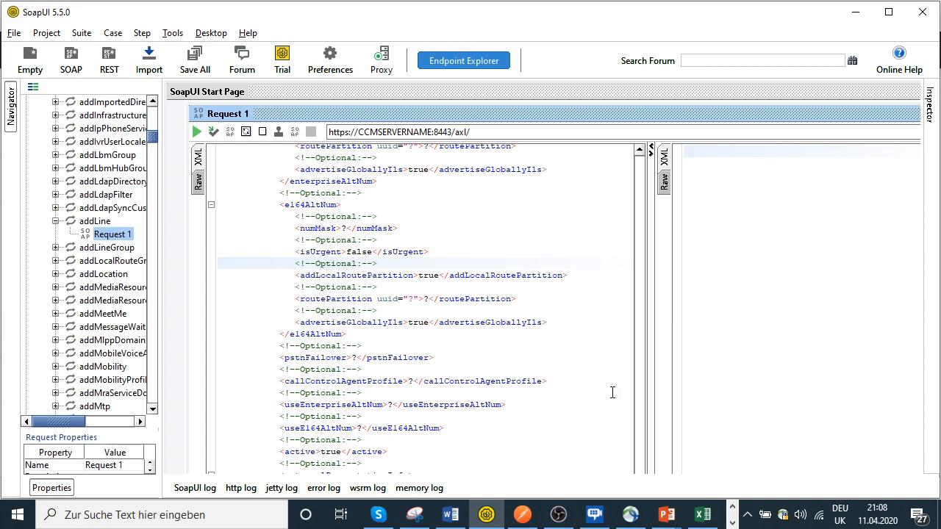
# Switch to Notepad++ and review the shortened addLine XML, ending with the whole envelope selected
pyautogui.click(733, 523)
pyautogui.click(732, 507)
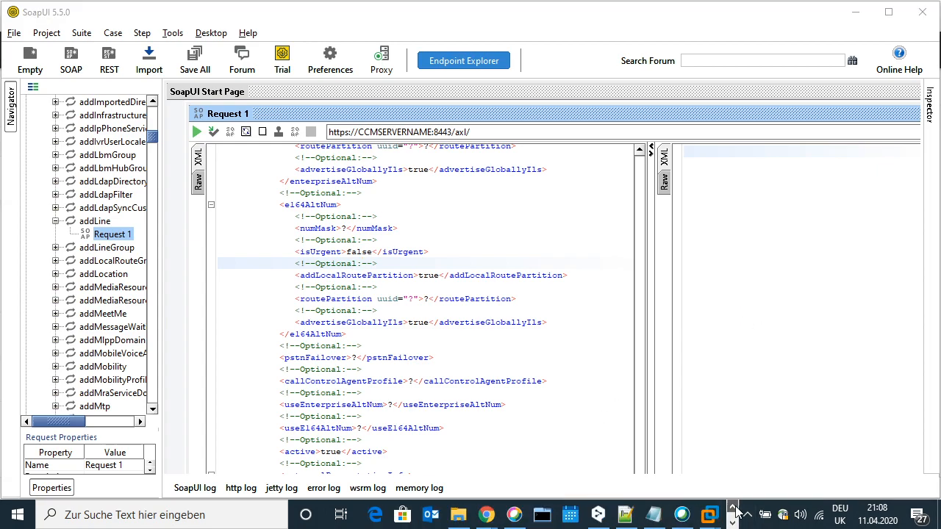
pyautogui.click(626, 515)
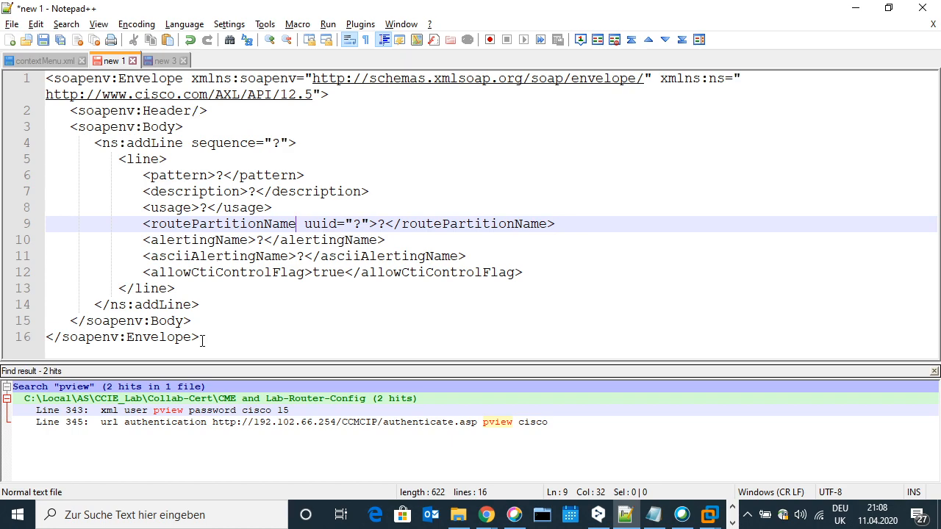
pyautogui.hotkey('ctrl', 'a')
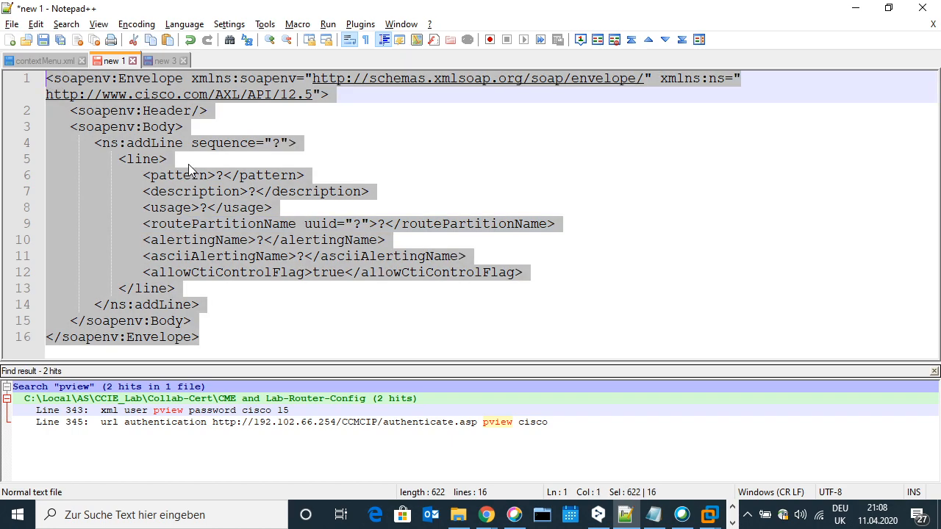
pyautogui.click(189, 164)
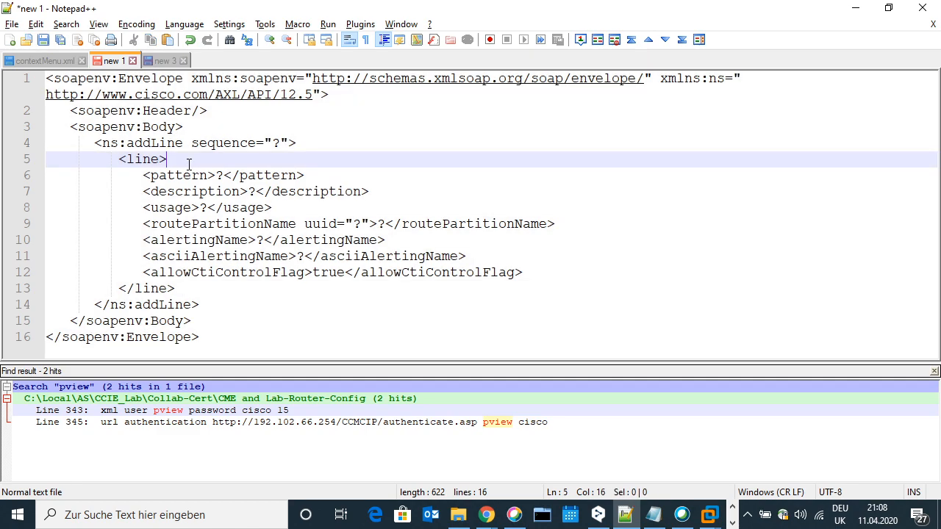
pyautogui.click(226, 177)
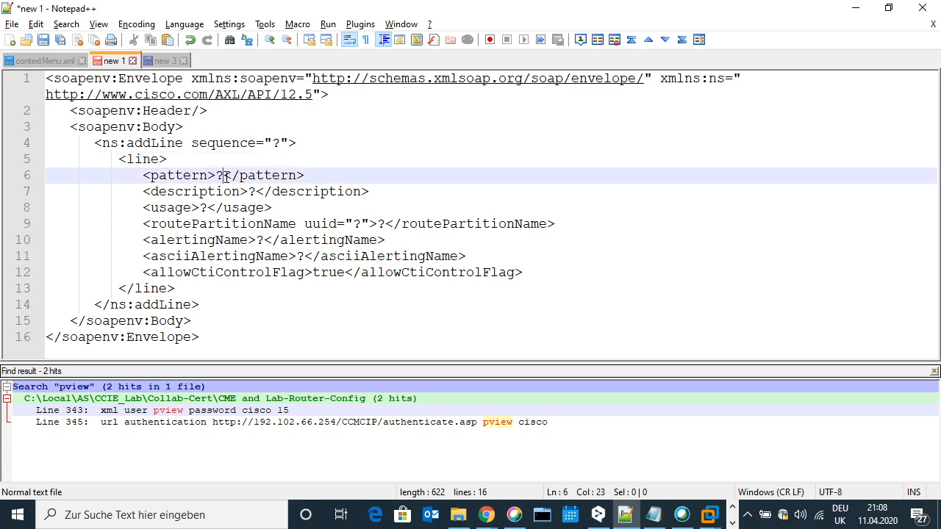
pyautogui.moveTo(210, 335); pyautogui.dragTo(45, 78)
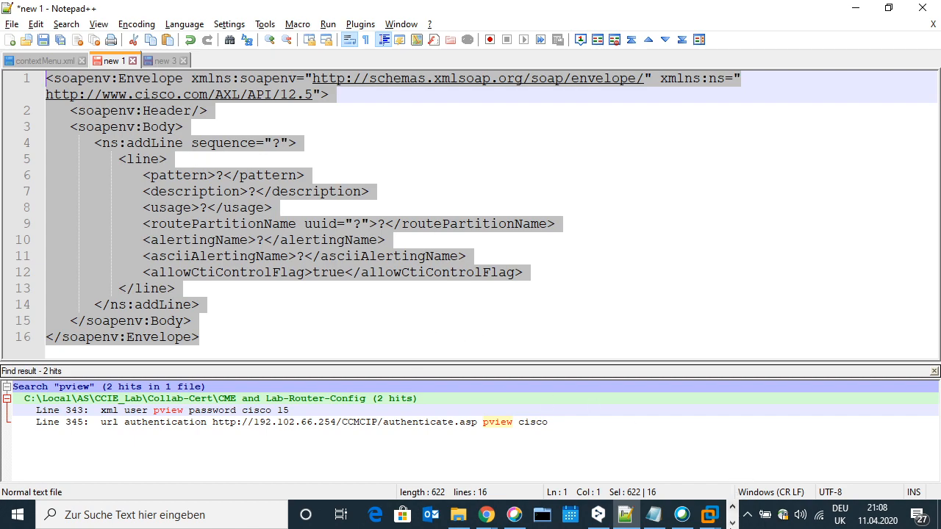
# Switch to Postman and open the AddLine request in the Line folder
pyautogui.click(732, 523)
pyautogui.click(523, 515)
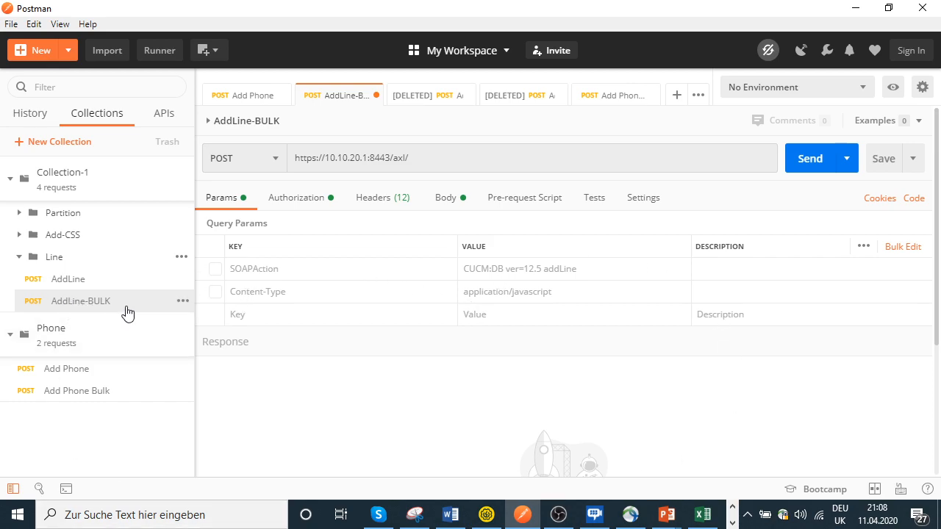
pyautogui.click(90, 283)
# Duplicate the AddLine request and delete the resulting copy
pyautogui.click(183, 278)
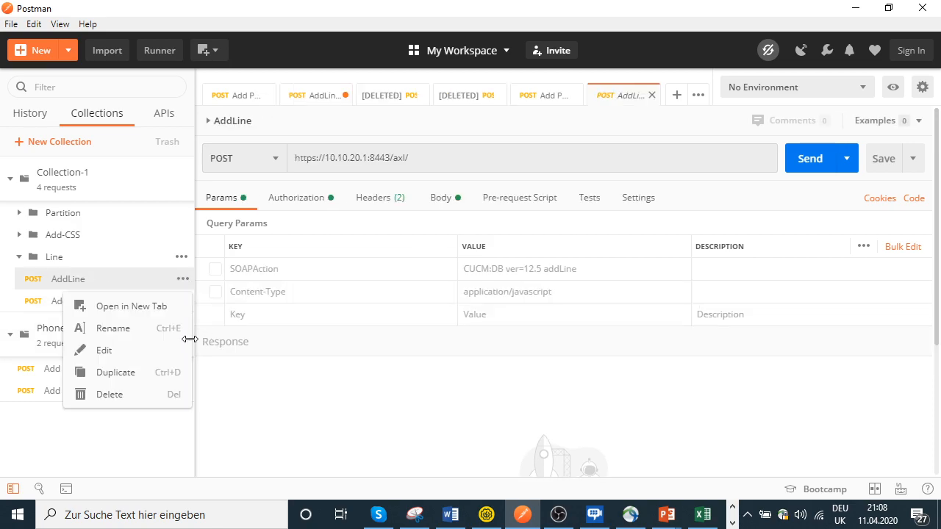
pyautogui.click(118, 375)
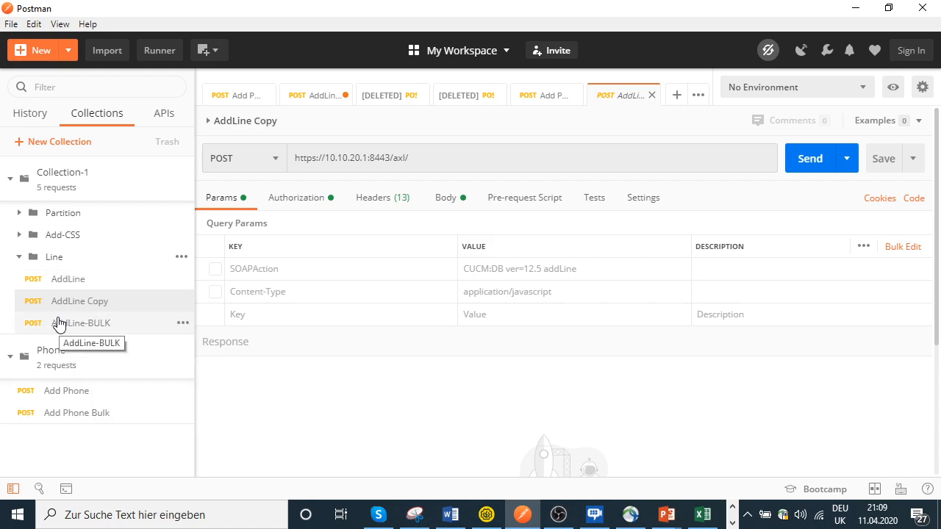
pyautogui.click(186, 327)
pyautogui.click(182, 301)
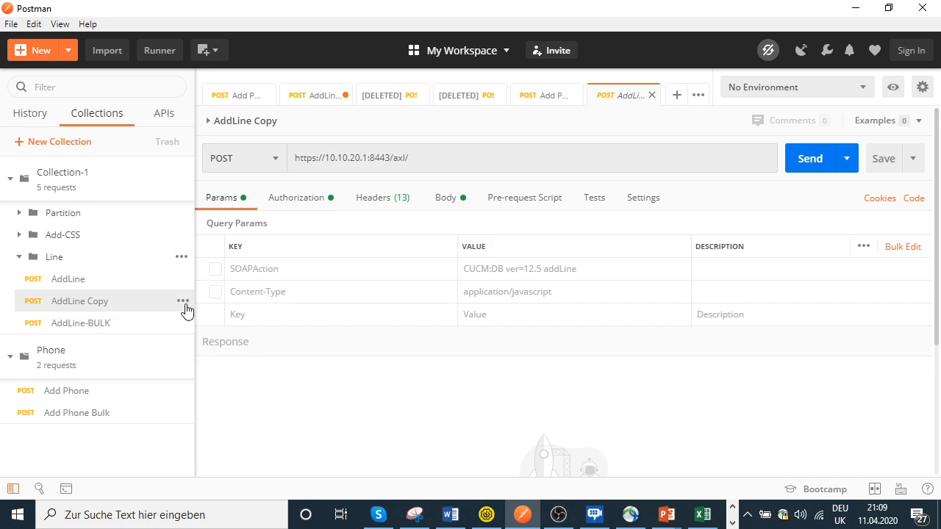
pyautogui.click(182, 302)
pyautogui.click(132, 417)
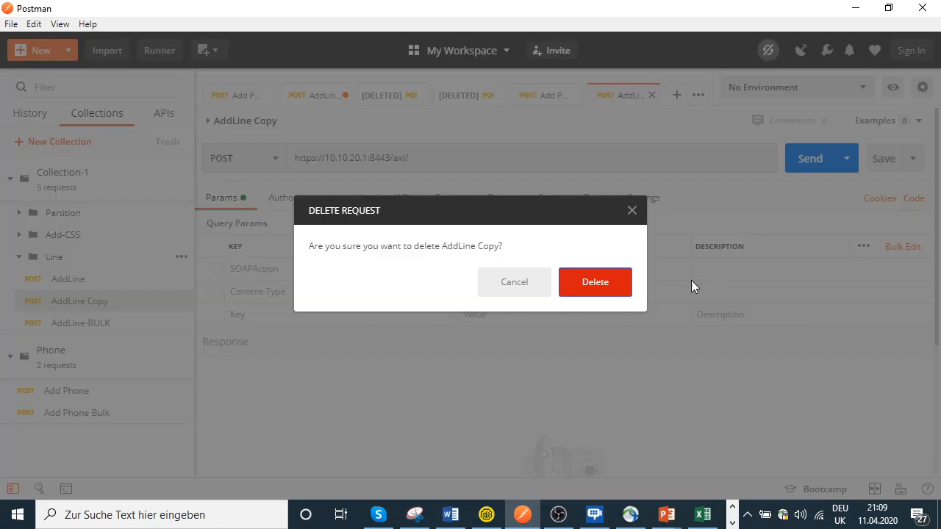
pyautogui.click(589, 293)
# Open the AddLine-BULK request and review the Basic Auth username in its authorization settings
pyautogui.click(91, 301)
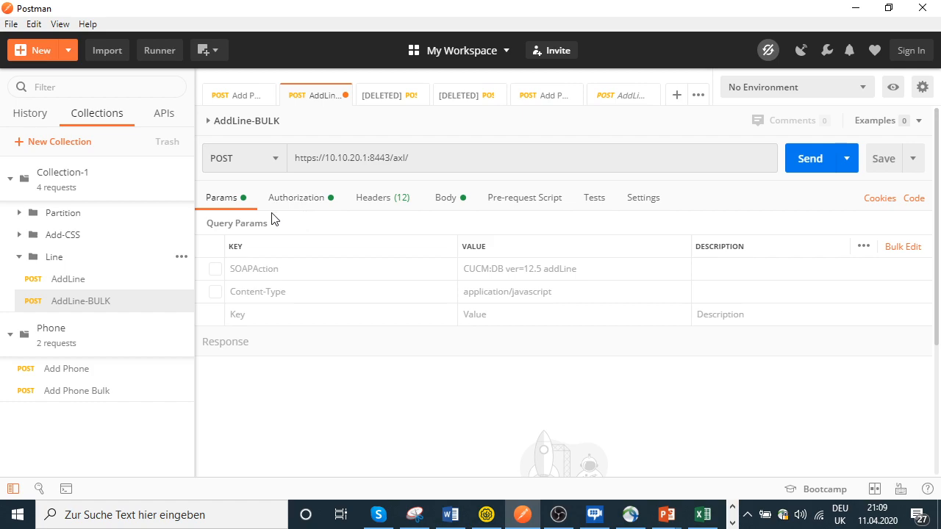
pyautogui.click(298, 202)
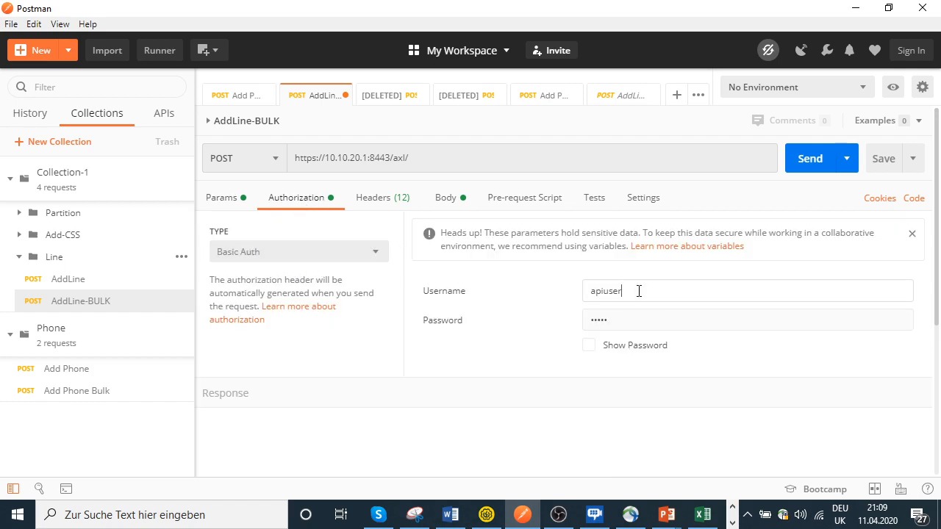
pyautogui.moveTo(640, 294); pyautogui.dragTo(593, 305)
pyautogui.click(627, 289)
# Examine the request headers, checking the version and the operation name in the SOAPAction value
pyautogui.click(394, 205)
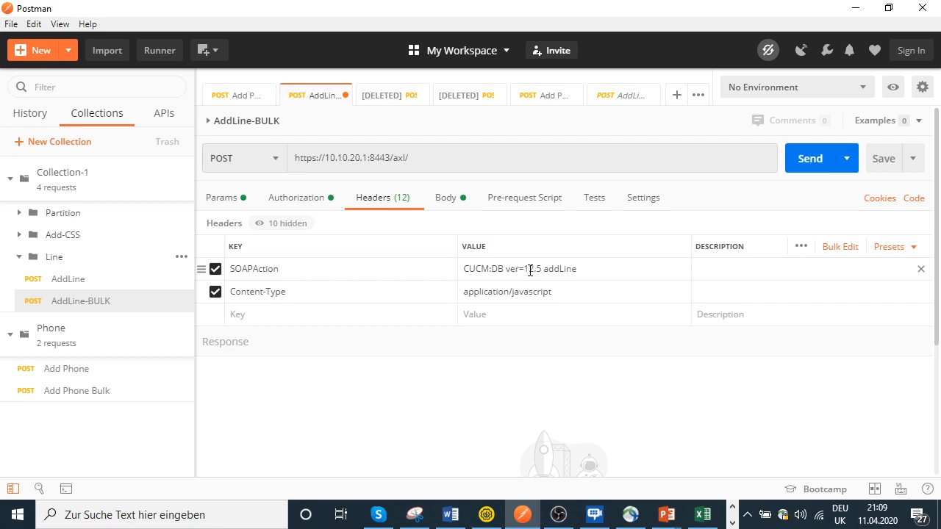
pyautogui.moveTo(505, 269); pyautogui.dragTo(541, 269)
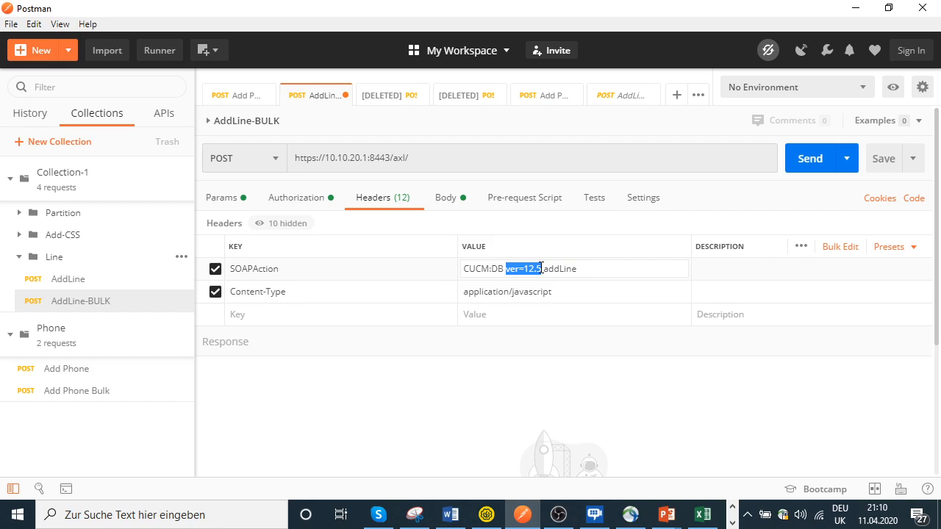
pyautogui.click(544, 269)
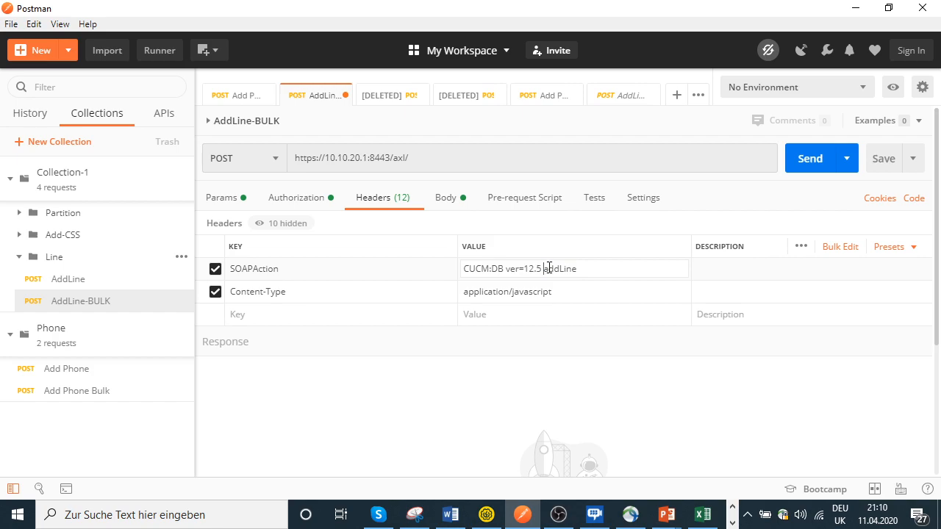
pyautogui.moveTo(582, 269); pyautogui.dragTo(546, 268)
# Open the raw request body and examine the variable used in the pattern element
pyautogui.click(452, 207)
pyautogui.click(446, 198)
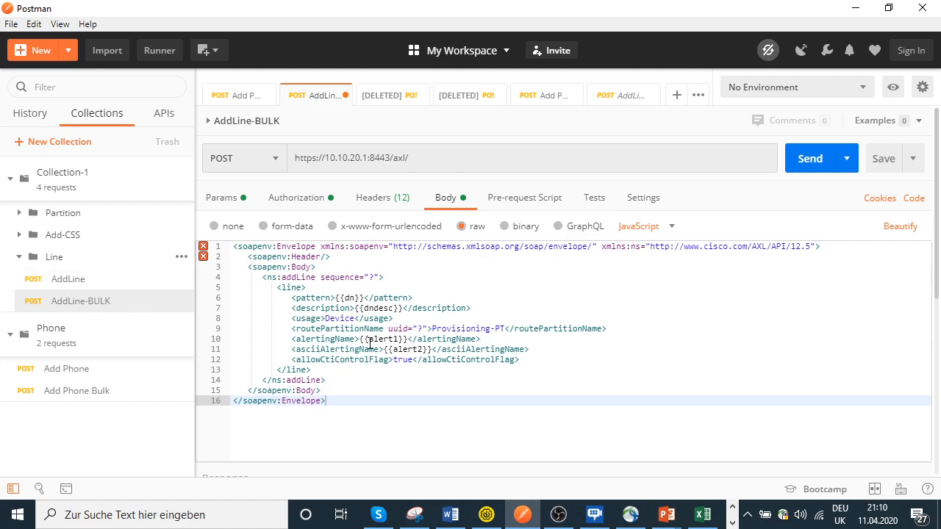
pyautogui.moveTo(366, 298); pyautogui.dragTo(336, 297)
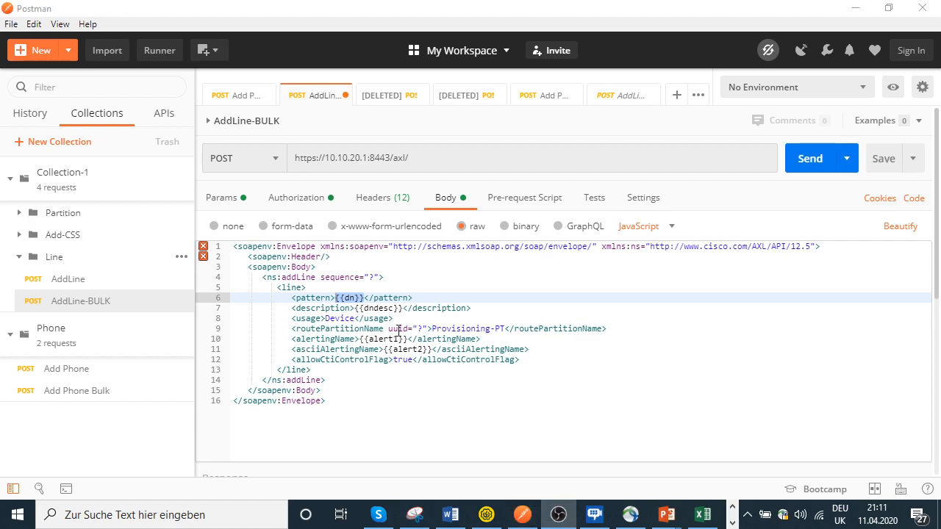
# Clear the pattern element's value in the request body and re-enter it as the variable {{dn}}
pyautogui.click(364, 297)
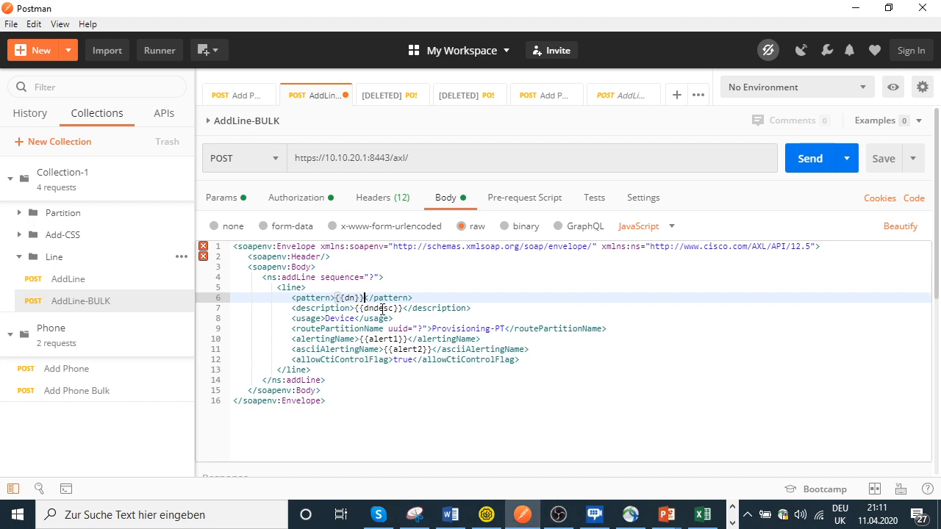
pyautogui.press('BackSpace')
pyautogui.press('BackSpace')
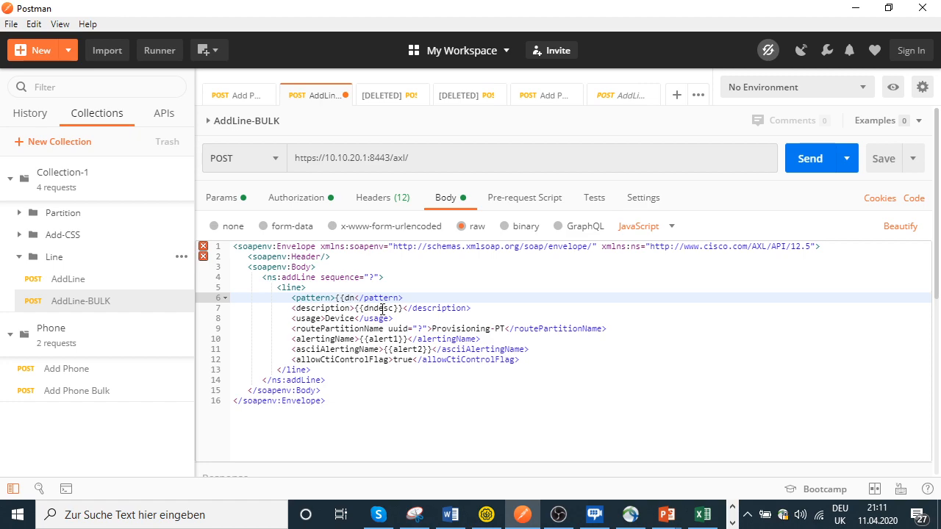
pyautogui.press('BackSpace')
pyautogui.press('BackSpace')
pyautogui.press('BackSpace')
pyautogui.press('BackSpace')
pyautogui.write('{{dn}}')
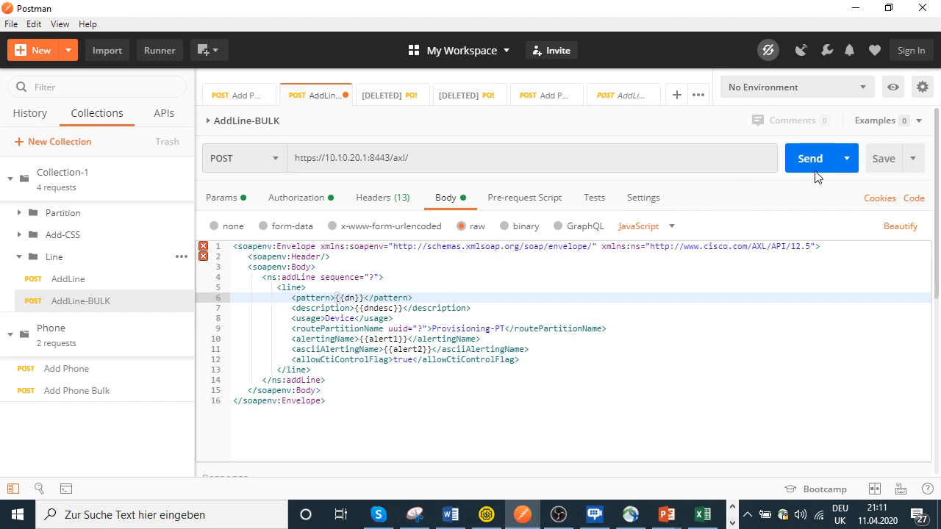
# Open the workspace's global variables and disable ownuser, enduser and lineascdisplay
pyautogui.click(922, 88)
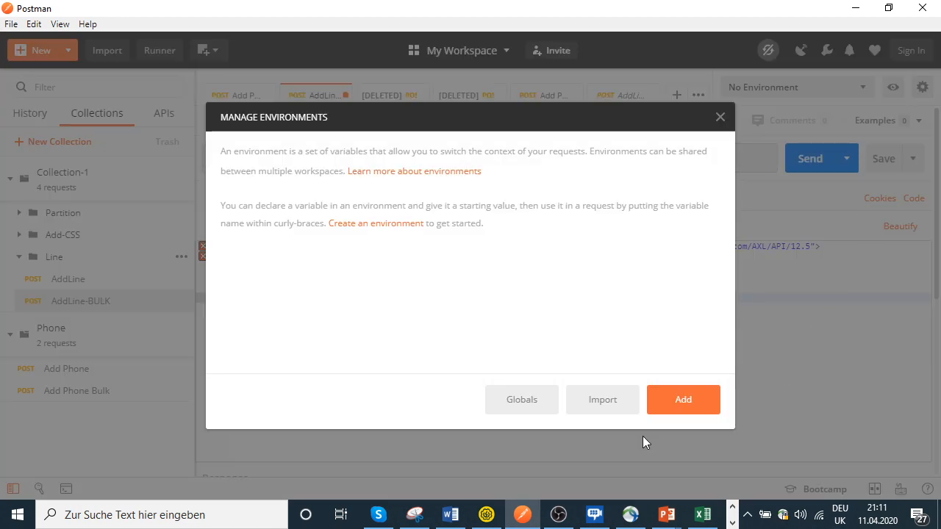
pyautogui.click(511, 405)
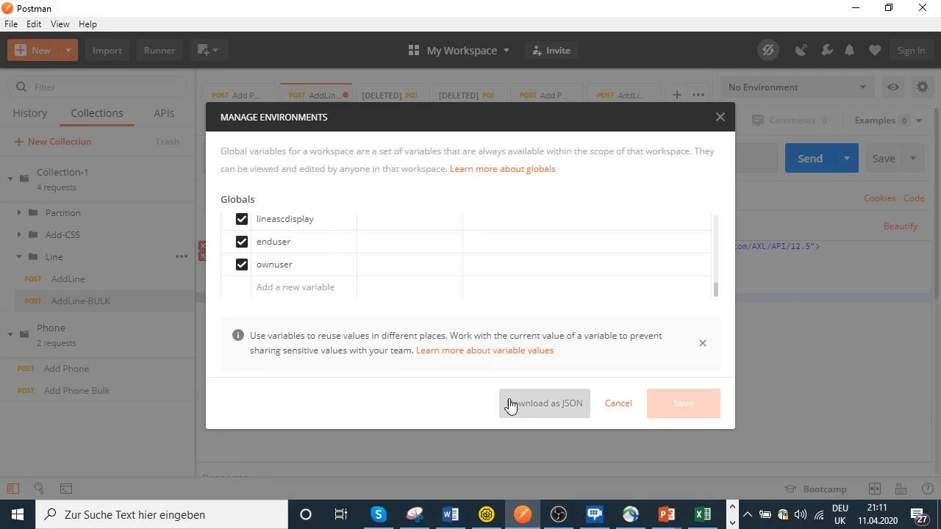
pyautogui.scroll(5, 301, 243)
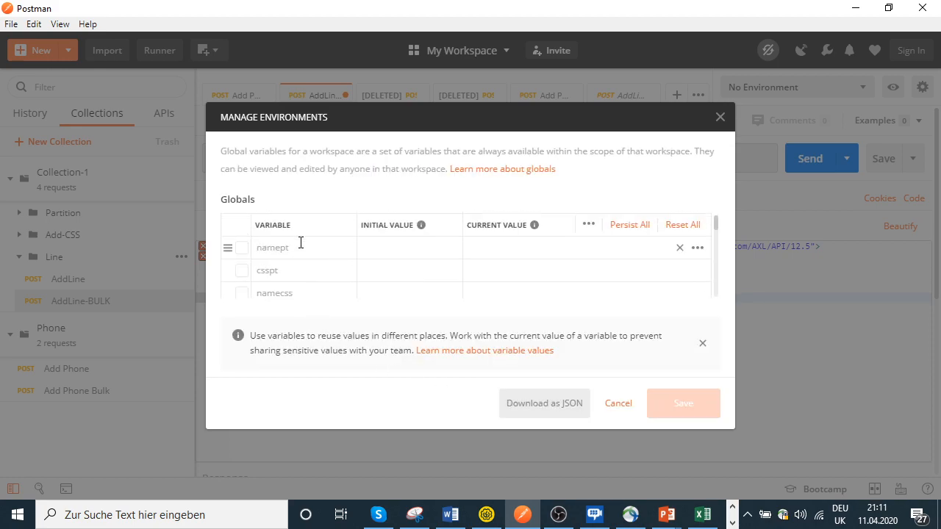
pyautogui.scroll(-5, 300, 243)
pyautogui.scroll(5, 301, 243)
pyautogui.scroll(-5, 301, 243)
pyautogui.click(242, 265)
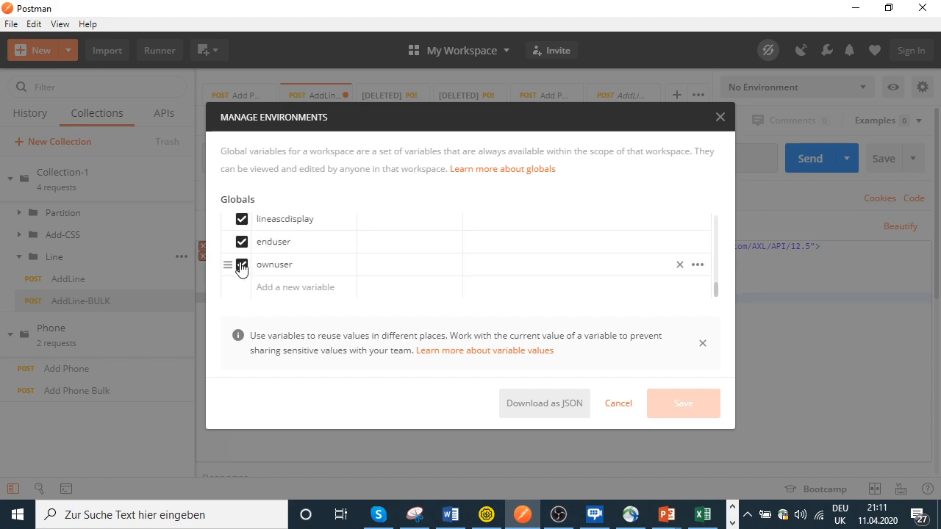
pyautogui.click(242, 241)
pyautogui.click(242, 220)
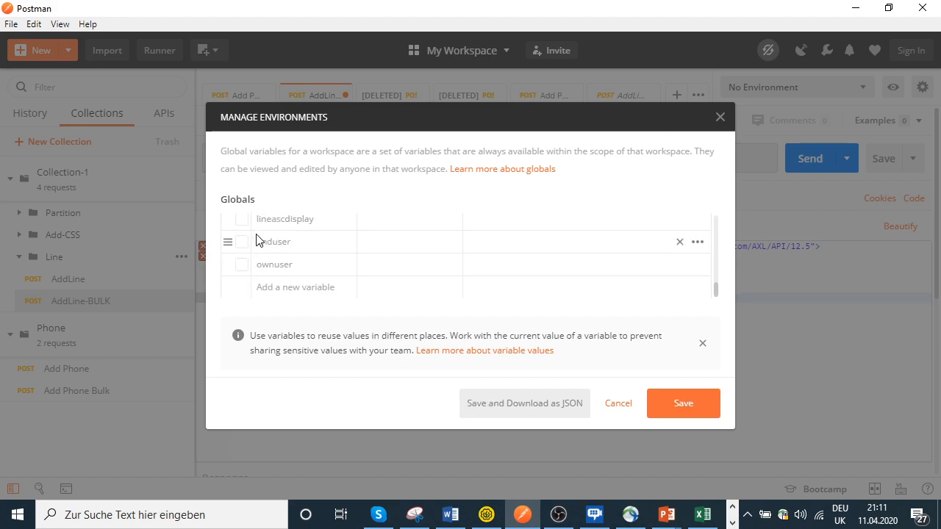
# Enable the dn and dndesc variables in the workspace's global variables
pyautogui.scroll(5, 258, 240)
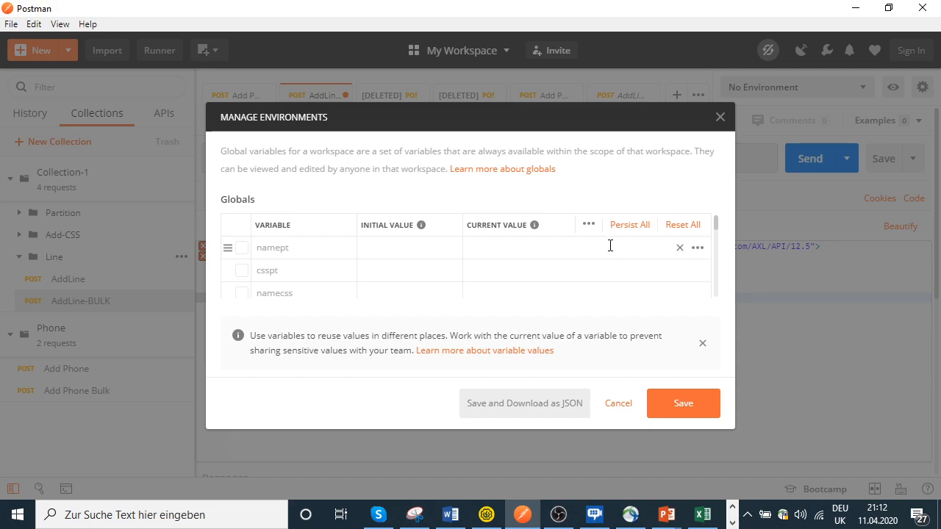
pyautogui.click(415, 251)
pyautogui.press('Down')
pyautogui.press('Down')
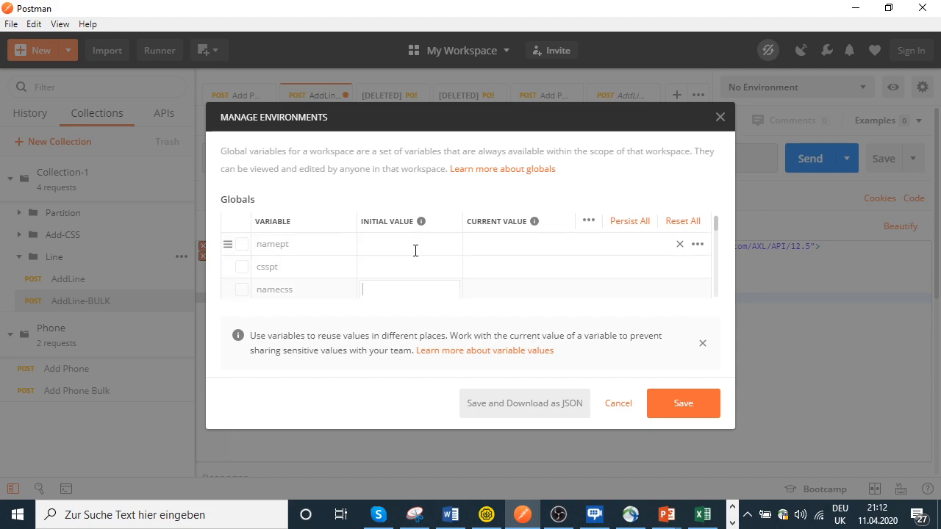
pyautogui.press('Down')
pyautogui.press('Left')
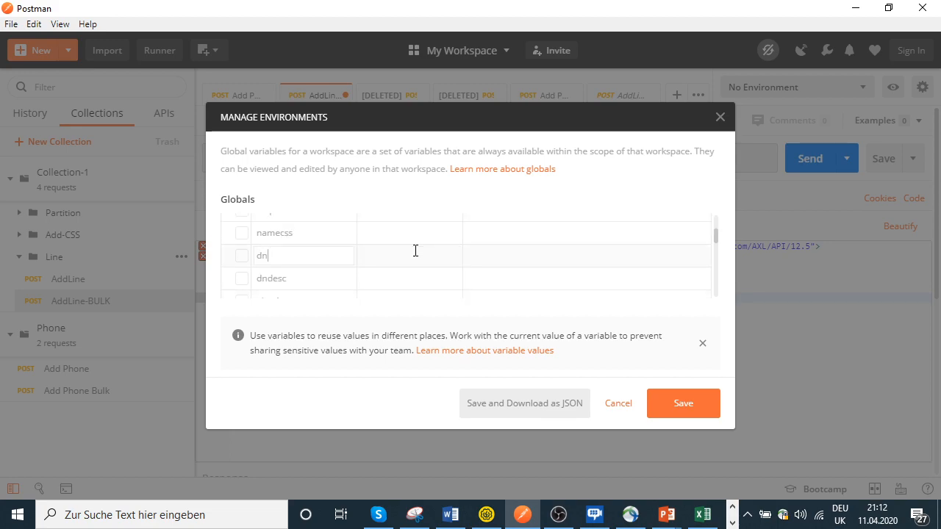
pyautogui.click(245, 261)
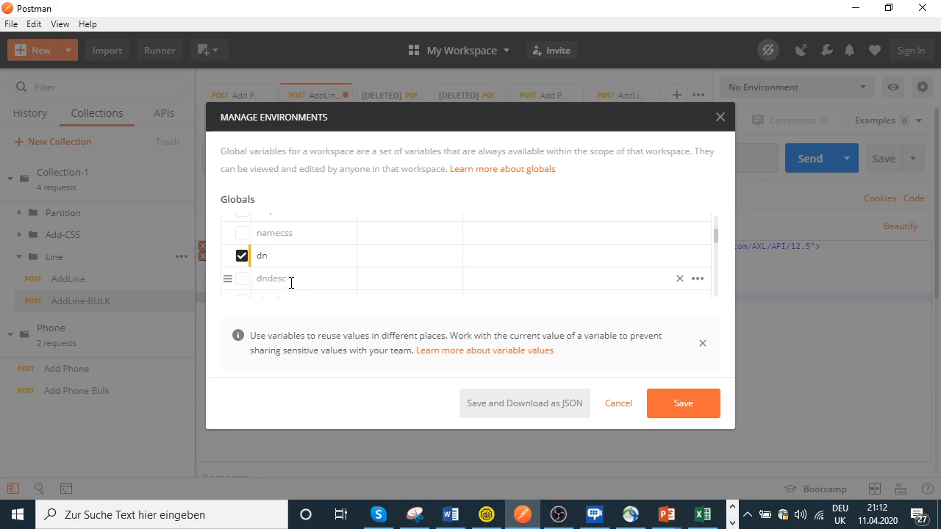
pyautogui.click(241, 280)
# Disable the devname global variable and enable alert1 and alert2
pyautogui.scroll(-5, 609, 261)
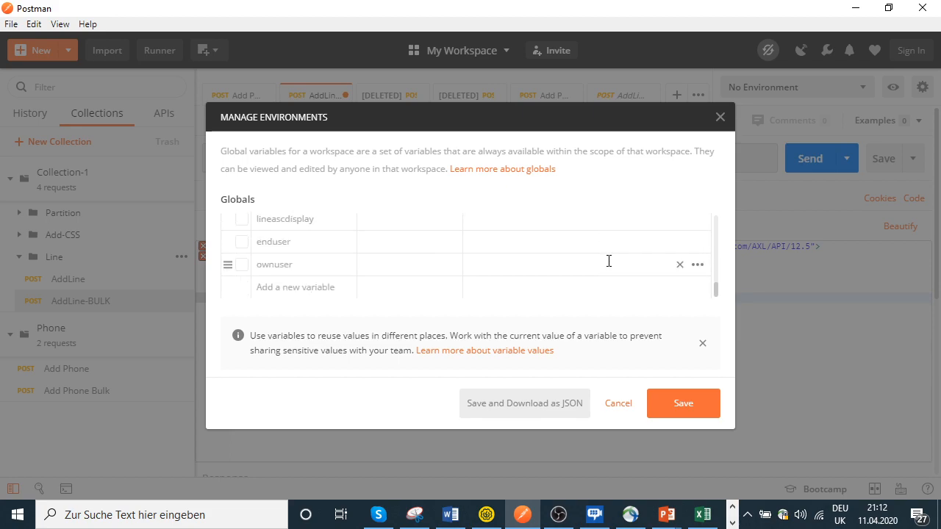
pyautogui.scroll(5, 609, 261)
pyautogui.moveTo(718, 232); pyautogui.dragTo(720, 258)
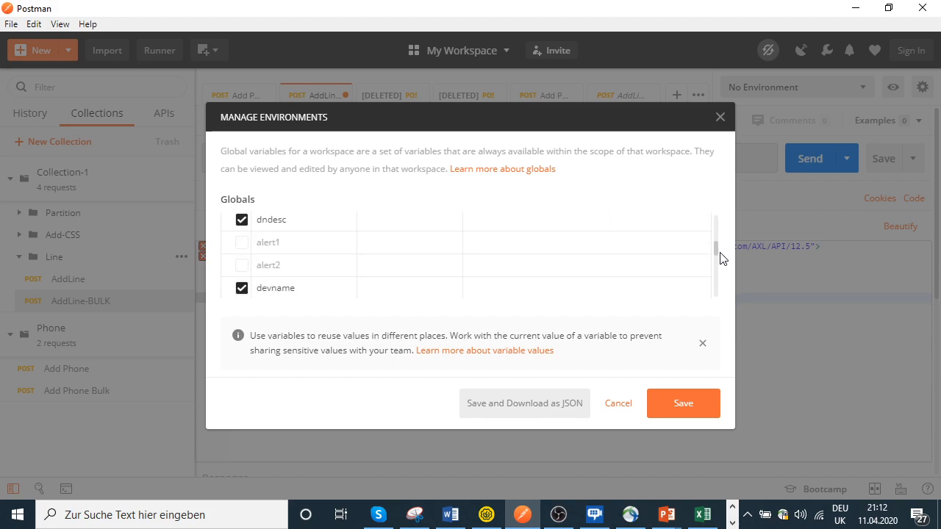
pyautogui.click(242, 289)
pyautogui.click(242, 244)
pyautogui.click(243, 268)
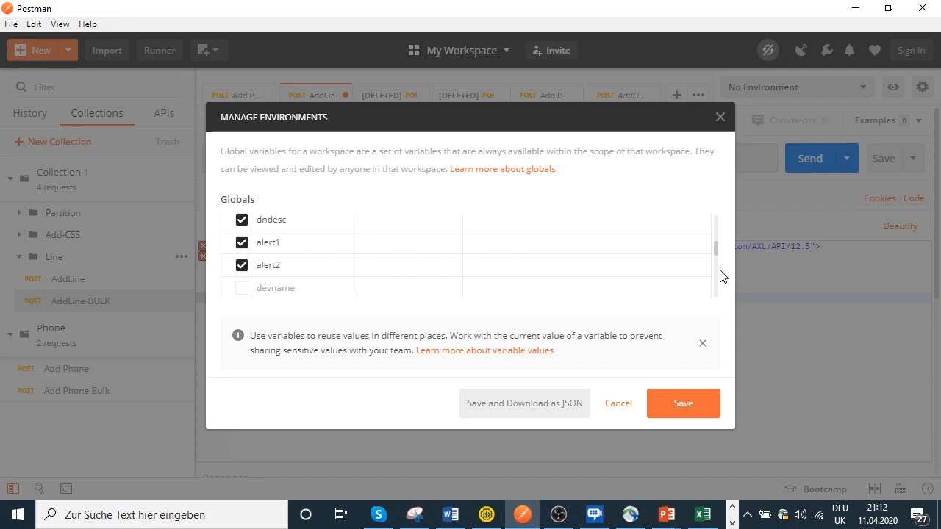
# Clear part of the dn global variable's name and re-enter it as dn
pyautogui.moveTo(719, 258); pyautogui.dragTo(719, 248)
pyautogui.scroll(-2, 719, 250)
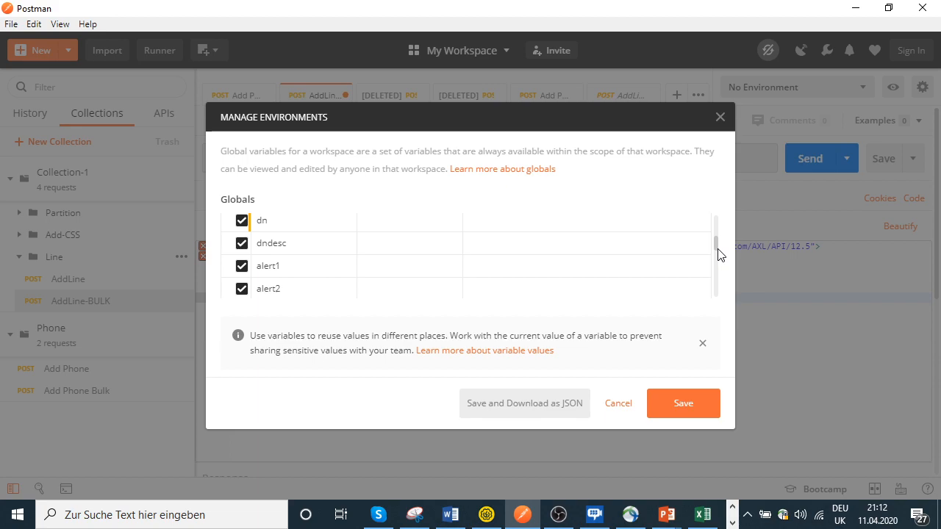
pyautogui.click(283, 221)
pyautogui.click(300, 242)
pyautogui.click(281, 221)
pyautogui.press('BackSpace')
pyautogui.write('irectory')
pyautogui.press('BackSpace')
pyautogui.press('BackSpace')
pyautogui.press('BackSpace')
pyautogui.press('BackSpace')
pyautogui.press('BackSpace')
pyautogui.press('BackSpace')
pyautogui.press('BackSpace')
pyautogui.press('BackSpace')
pyautogui.write('n')
pyautogui.click(293, 243)
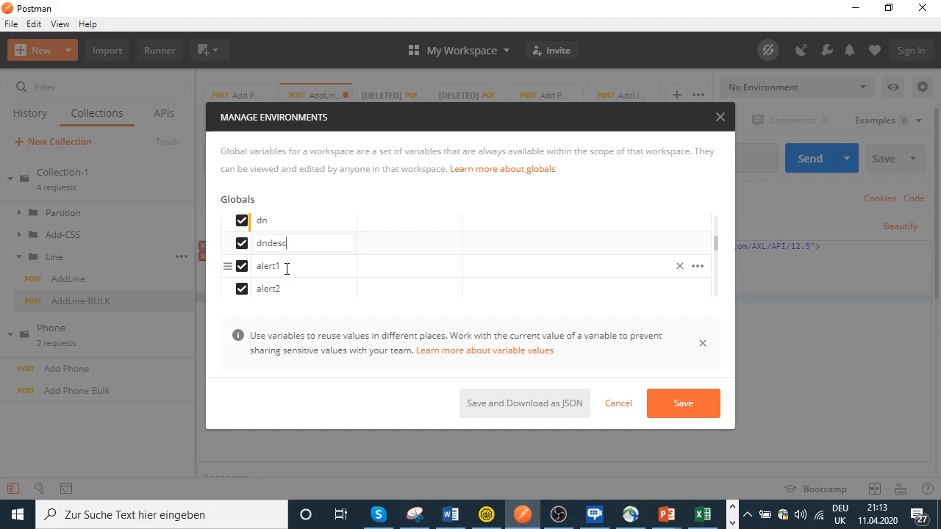
# Review the list of global variables, save them and close the environment manager
pyautogui.scroll(-3, 284, 258)
pyautogui.scroll(10, 286, 244)
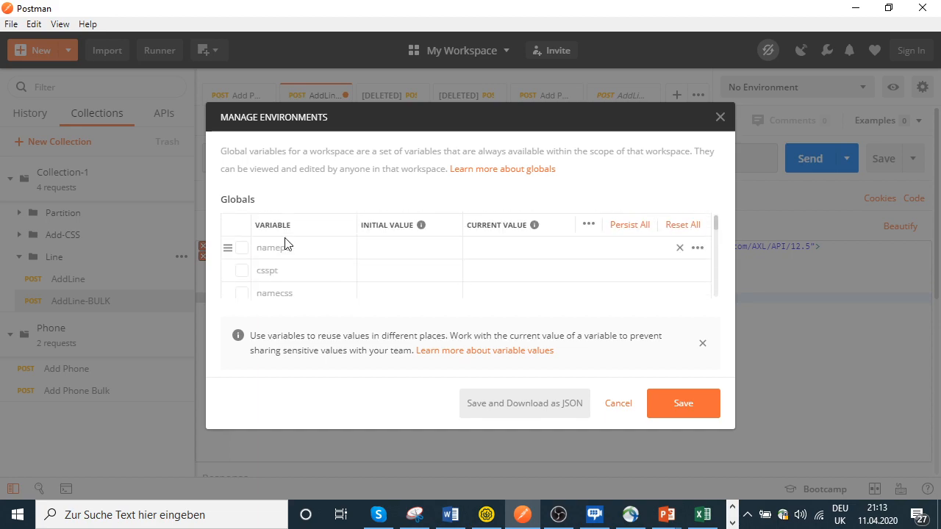
pyautogui.scroll(-5, 292, 265)
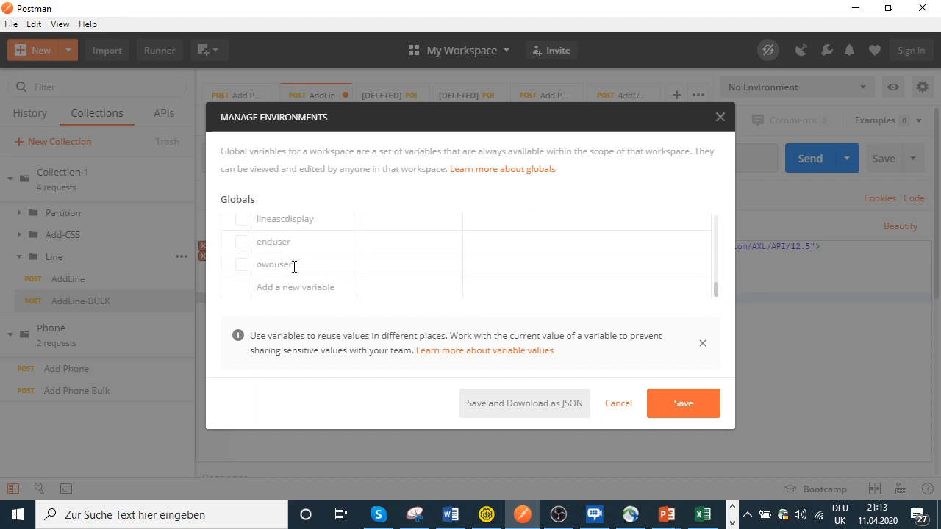
pyautogui.click(684, 405)
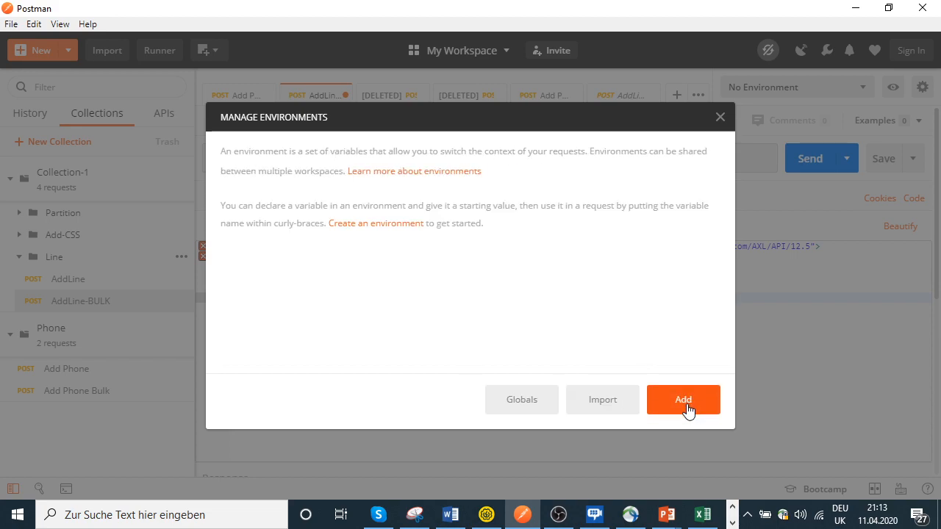
pyautogui.click(721, 119)
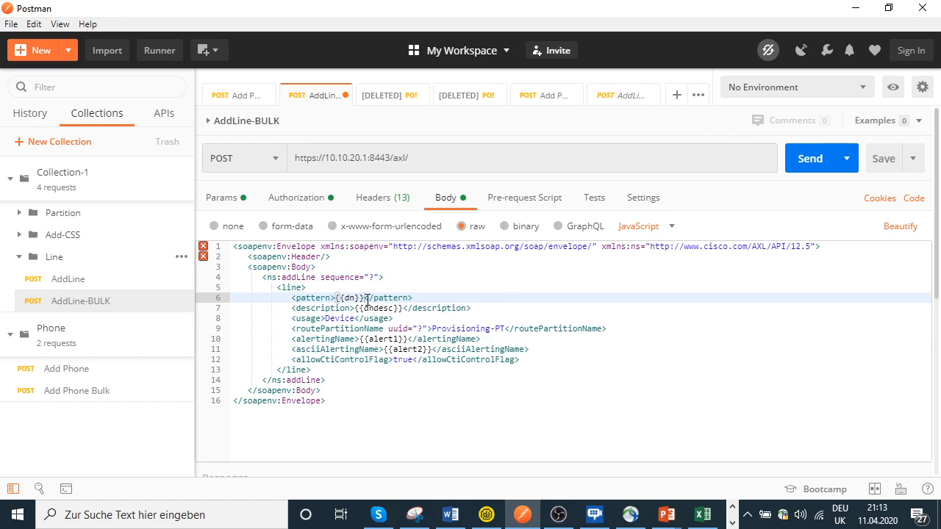
# Examine the variable and its double curly braces in the request body's pattern element
pyautogui.click(368, 300)
pyautogui.press('Left')
pyautogui.press('Left')
pyautogui.press('Left')
pyautogui.press('Left')
pyautogui.press('Left')
pyautogui.press('Left')
pyautogui.press('Left')
pyautogui.press('Left')
pyautogui.press('Left')
pyautogui.press('Left')
pyautogui.press('Left')
pyautogui.press('Right')
pyautogui.press('Right')
pyautogui.press('Right')
pyautogui.press('Right')
pyautogui.press('Right')
pyautogui.press('Right')
pyautogui.press('Right')
pyautogui.press('Right')
pyautogui.press('Right')
pyautogui.click(361, 297)
# Examine the description, usage, route partition, alerting name and CTI control values in the request body, and recheck the pattern variable
pyautogui.moveTo(363, 308); pyautogui.dragTo(395, 308)
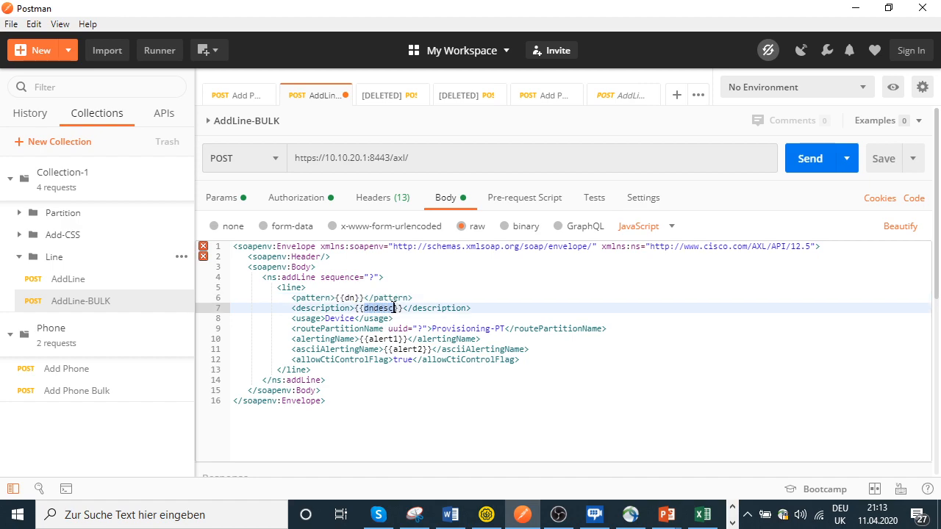
pyautogui.click(347, 318)
pyautogui.doubleClick(346, 318)
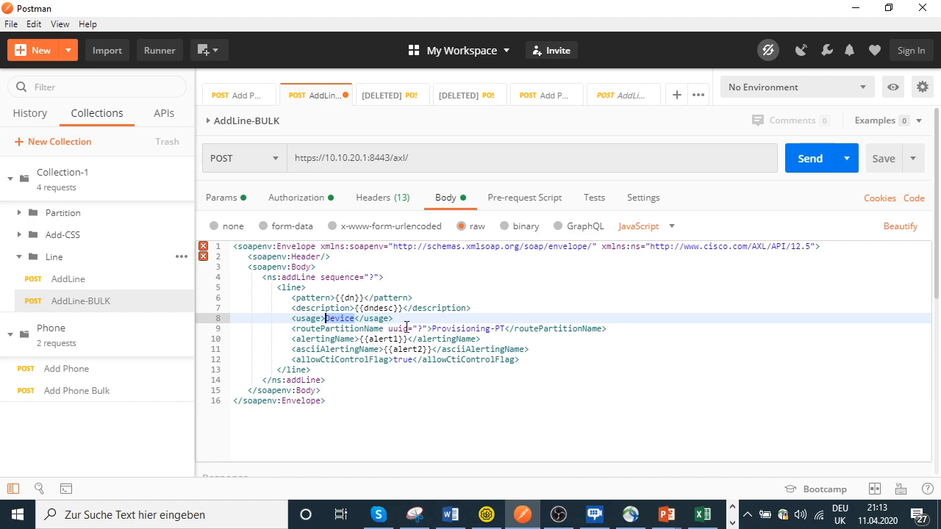
pyautogui.moveTo(432, 329); pyautogui.dragTo(506, 323)
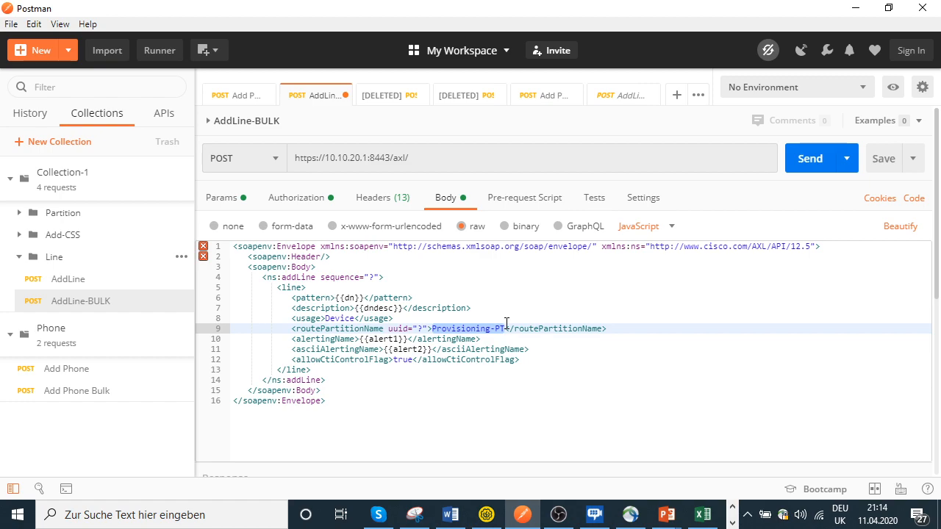
pyautogui.click(409, 339)
pyautogui.moveTo(409, 338); pyautogui.dragTo(360, 339)
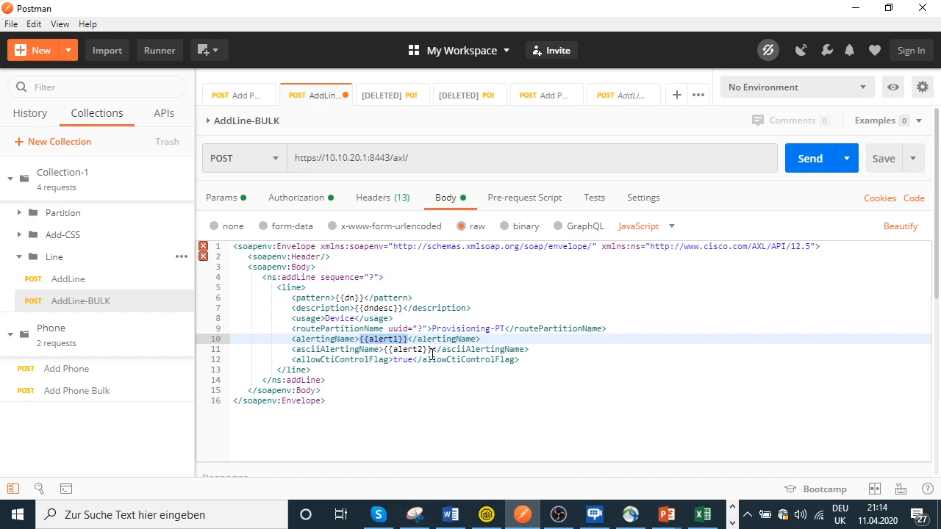
pyautogui.moveTo(432, 350); pyautogui.dragTo(383, 350)
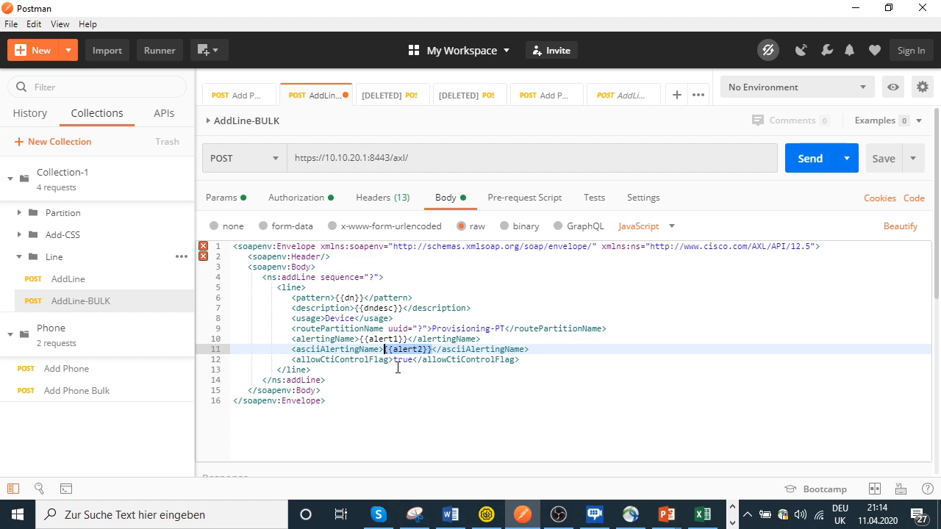
pyautogui.click(376, 361)
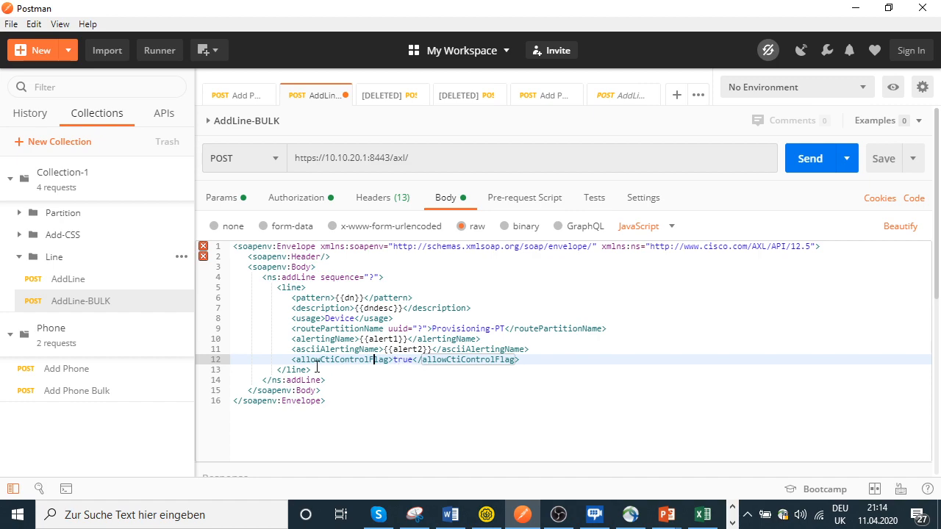
pyautogui.moveTo(342, 401); pyautogui.dragTo(232, 246)
pyautogui.click(439, 308)
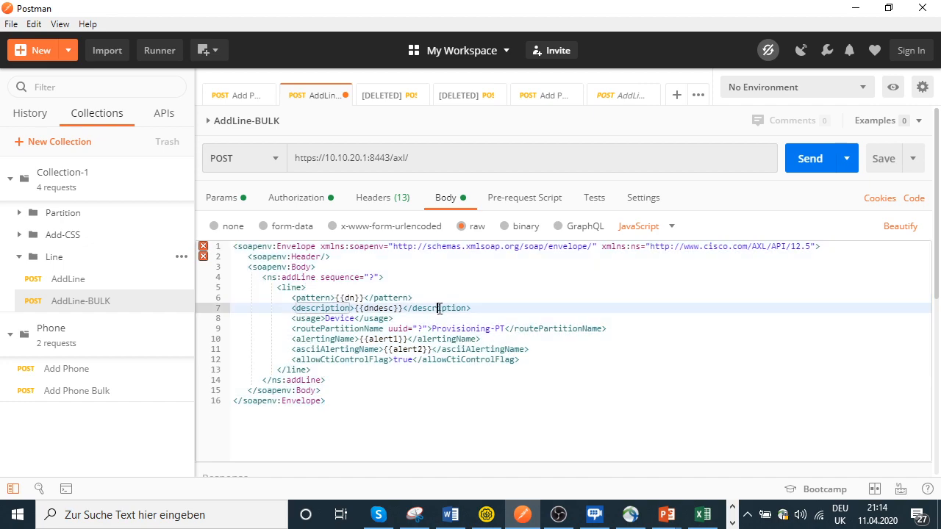
pyautogui.click(356, 298)
pyautogui.moveTo(355, 298); pyautogui.dragTo(337, 298)
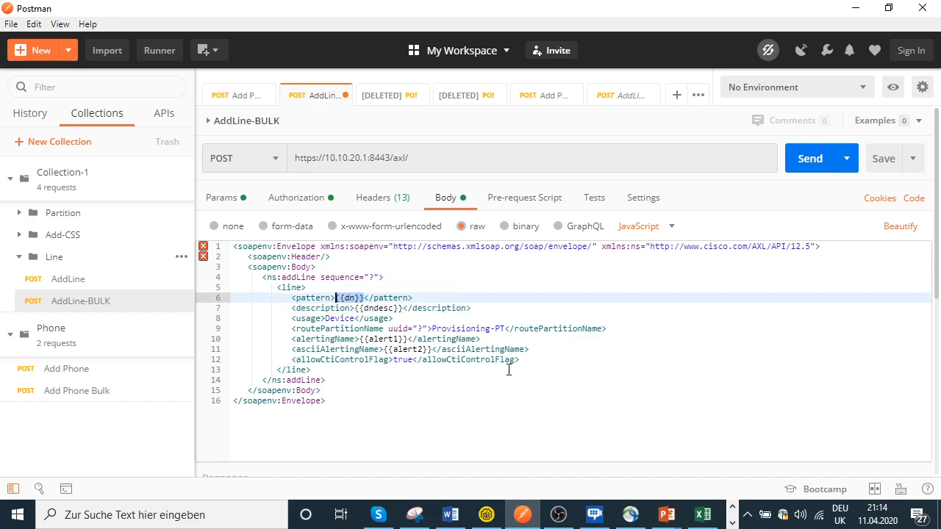
# Switch to Add Line-Bulk.csv in Excel and create a new blank workbook
pyautogui.moveTo(704, 519)
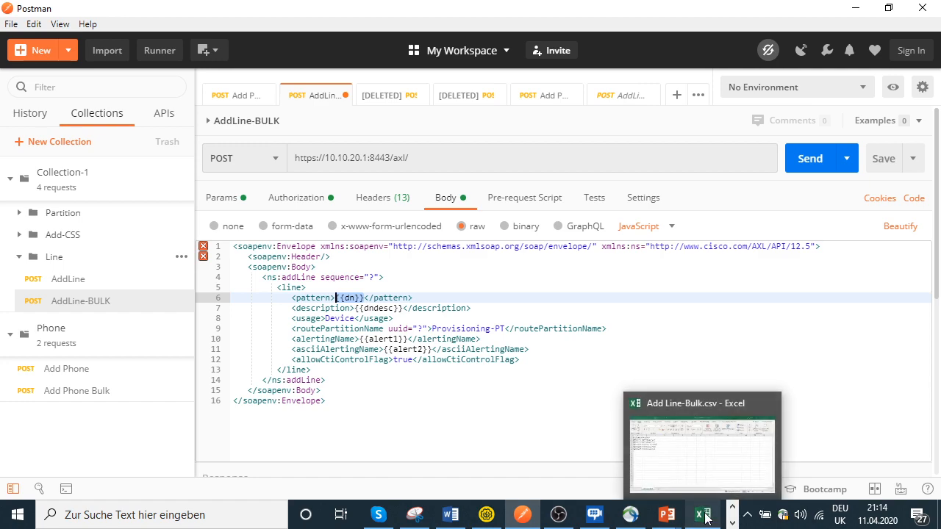
pyautogui.click(698, 456)
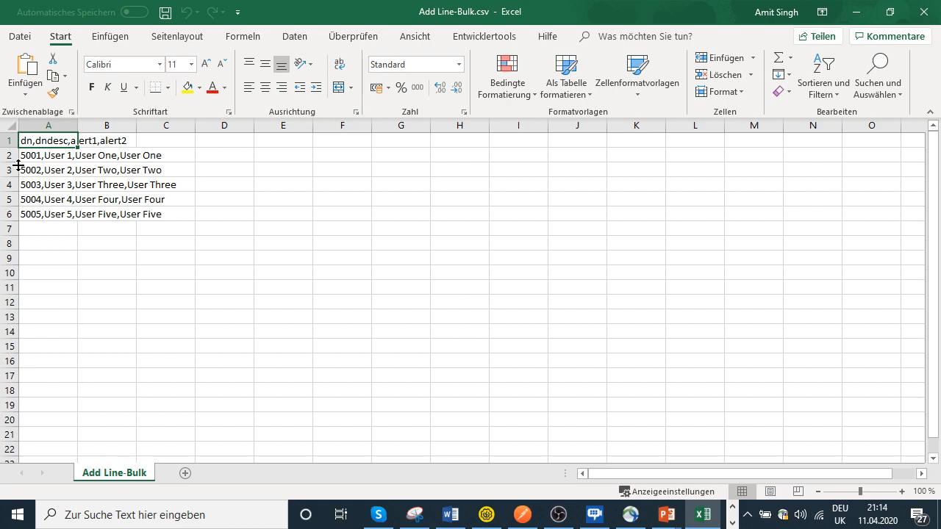
pyautogui.click(20, 41)
pyautogui.click(27, 100)
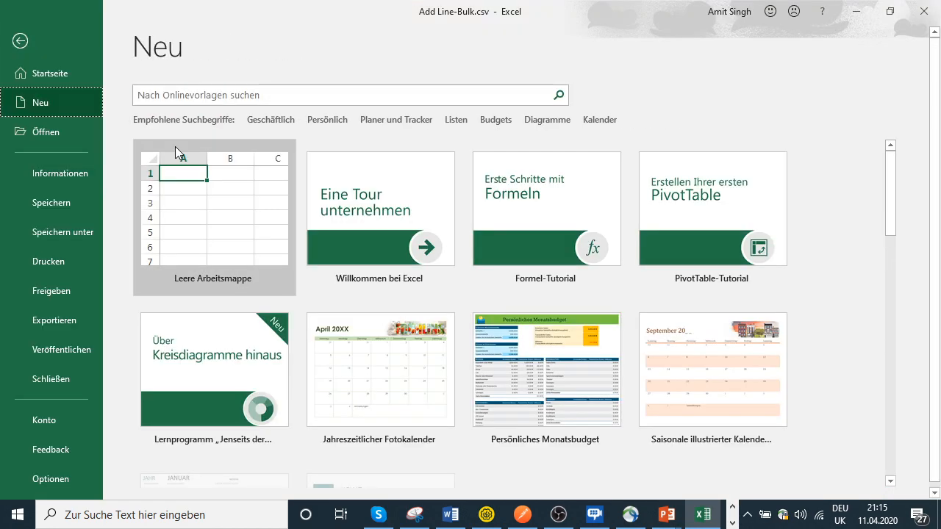
pyautogui.click(194, 186)
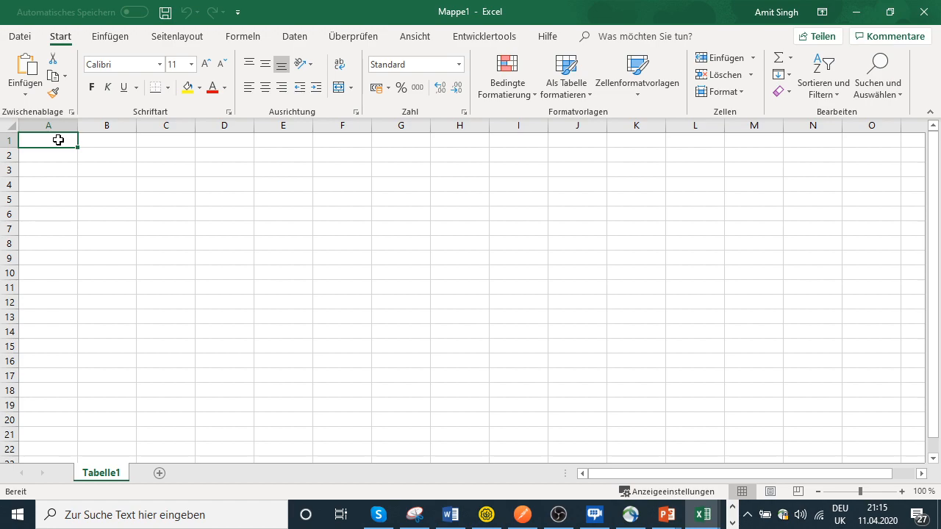
# Enter the column headers dn, dndesc, alert1 and alert2 in cells A1 to D1
pyautogui.write('dn')
pyautogui.press('Tab')
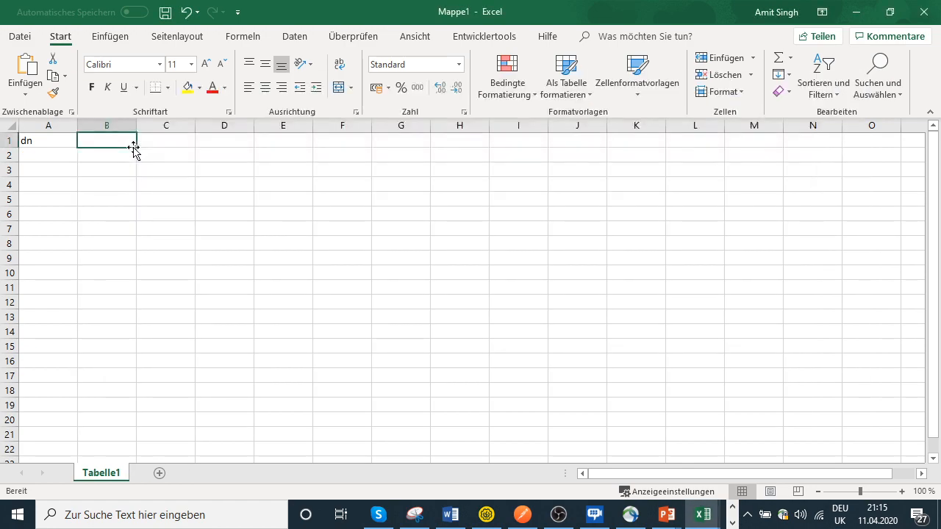
pyautogui.write('dndesc')
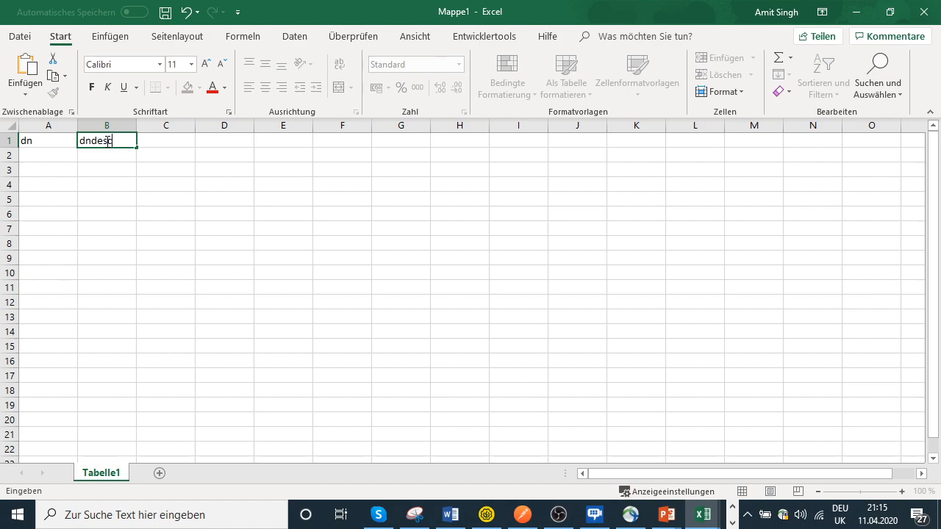
pyautogui.press('Tab')
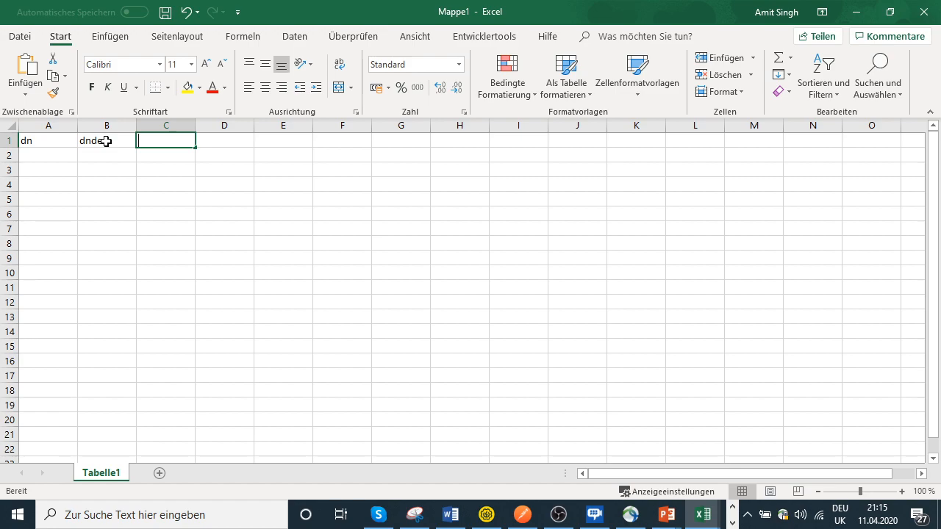
pyautogui.write('alert1')
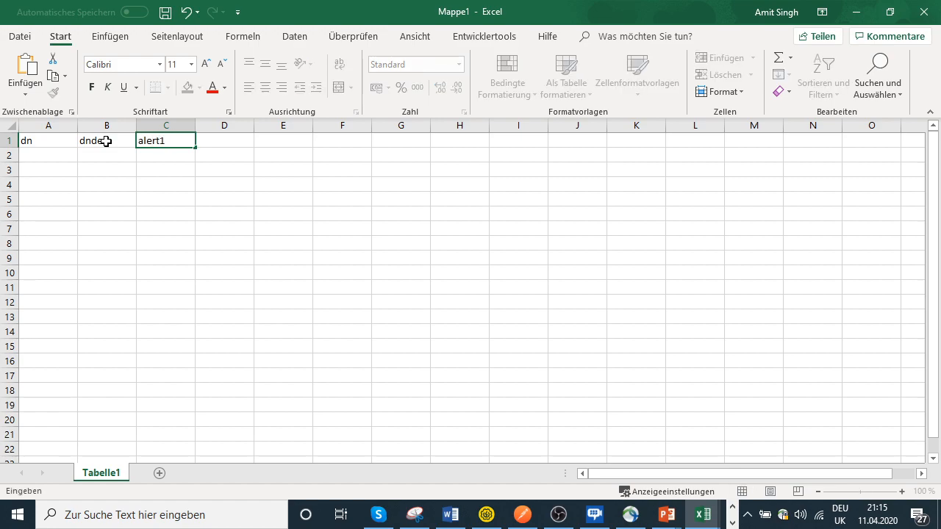
pyautogui.press('Tab')
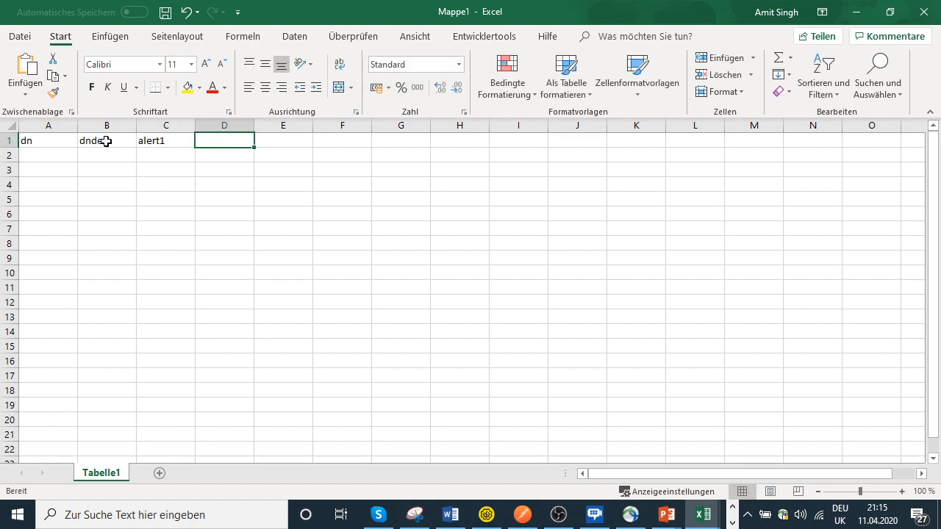
pyautogui.write('alert2')
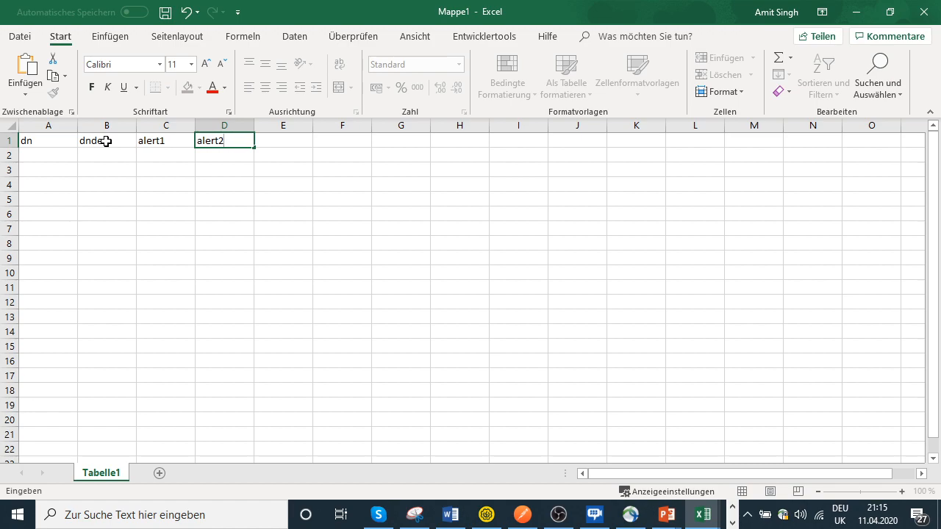
pyautogui.press('Return')
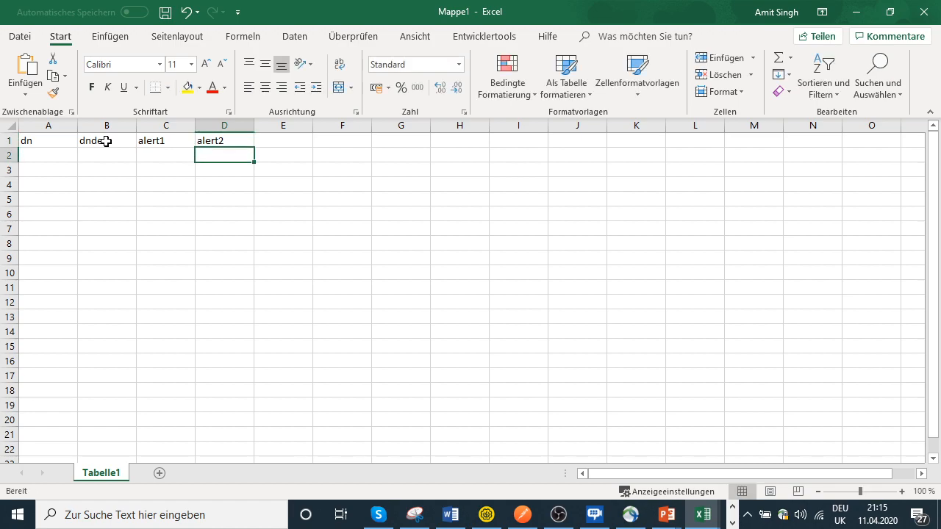
# Fill the dn column in cells A2 to A6 with 5001, 5002, 5003, 5004 and 5005
pyautogui.press('Left')
pyautogui.press('Left')
pyautogui.press('Left')
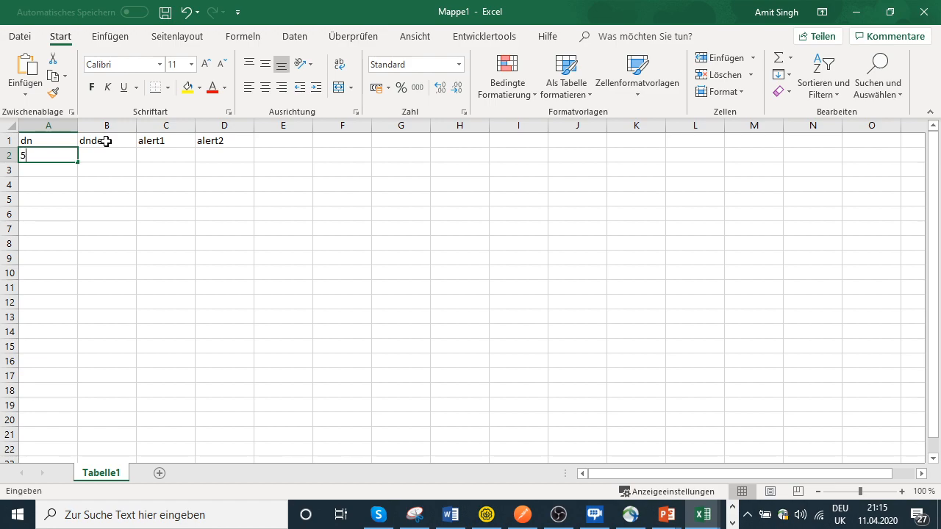
pyautogui.write('5001')
pyautogui.press('Return')
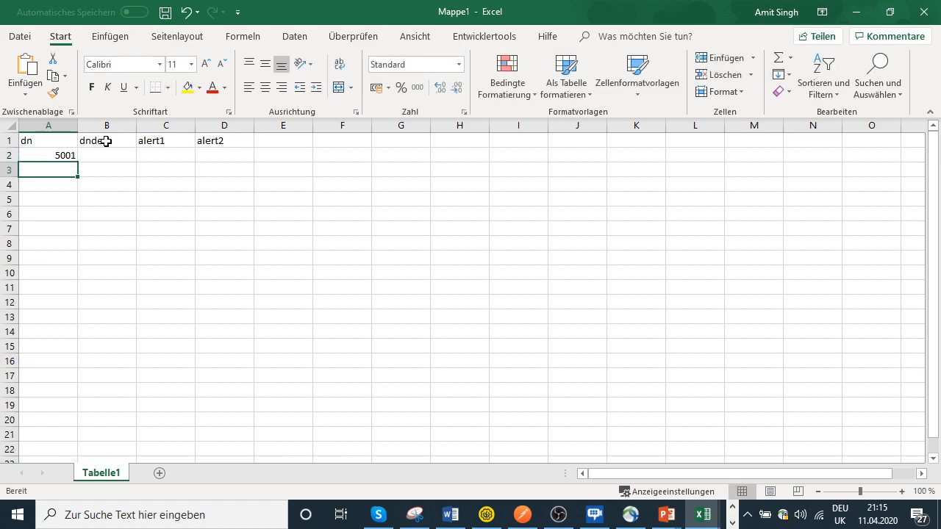
pyautogui.write('5002')
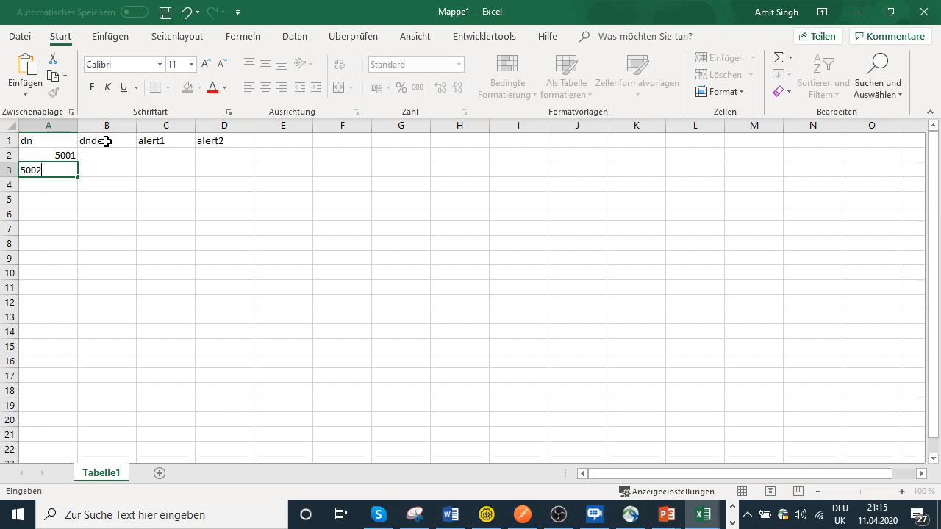
pyautogui.press('Return')
pyautogui.write('5003')
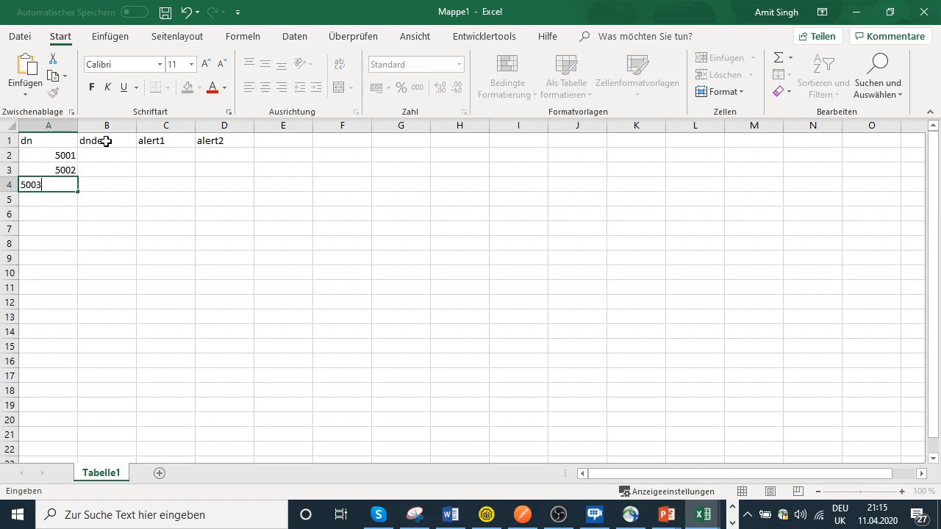
pyautogui.press('Return')
pyautogui.write('5004')
pyautogui.press('Return')
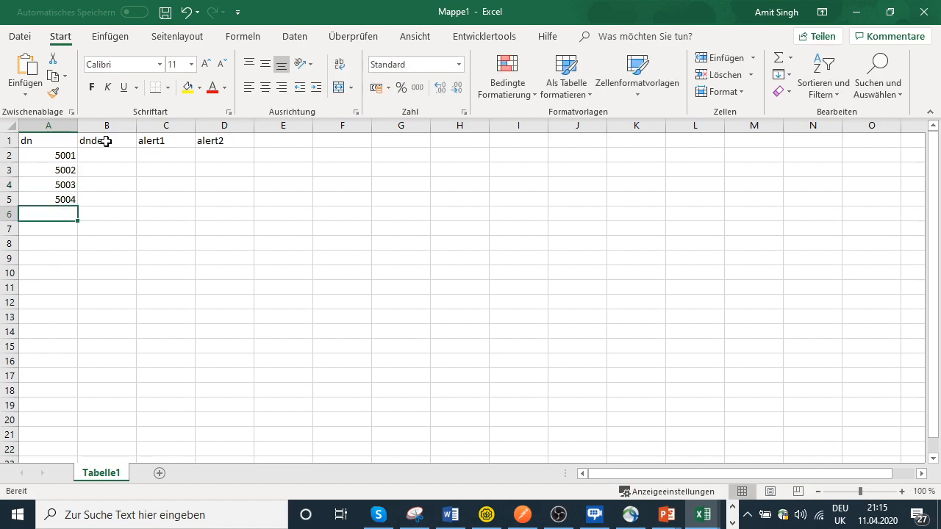
pyautogui.write('5005')
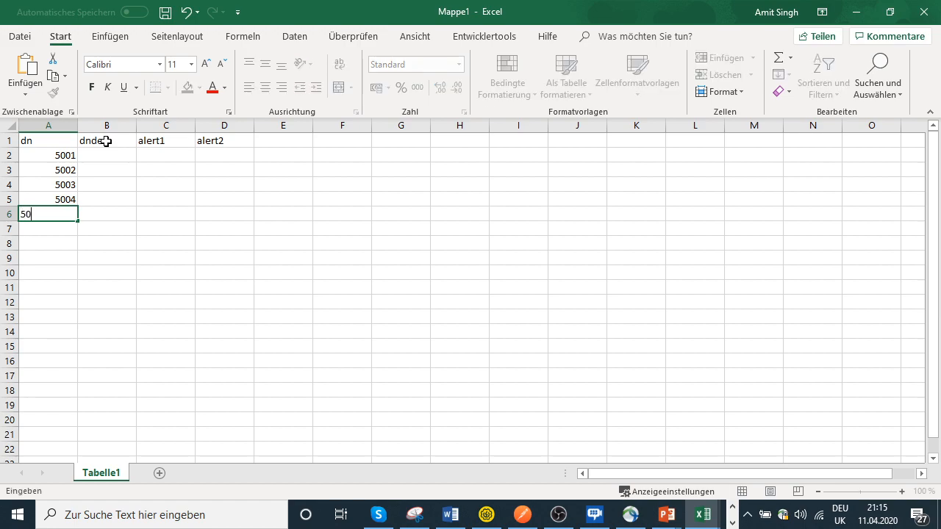
pyautogui.press('Return')
# Fill the dndesc column in cells B2 to B6 with User one, User Two, User Three, User Four and User Five
pyautogui.press('Up')
pyautogui.press('Up')
pyautogui.press('Up')
pyautogui.press('Up')
pyautogui.press('Up')
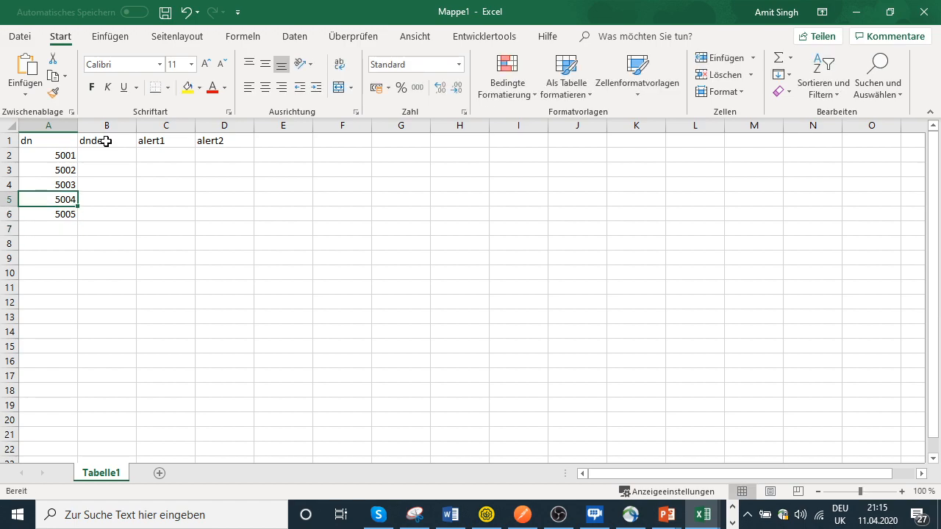
pyautogui.press('Right')
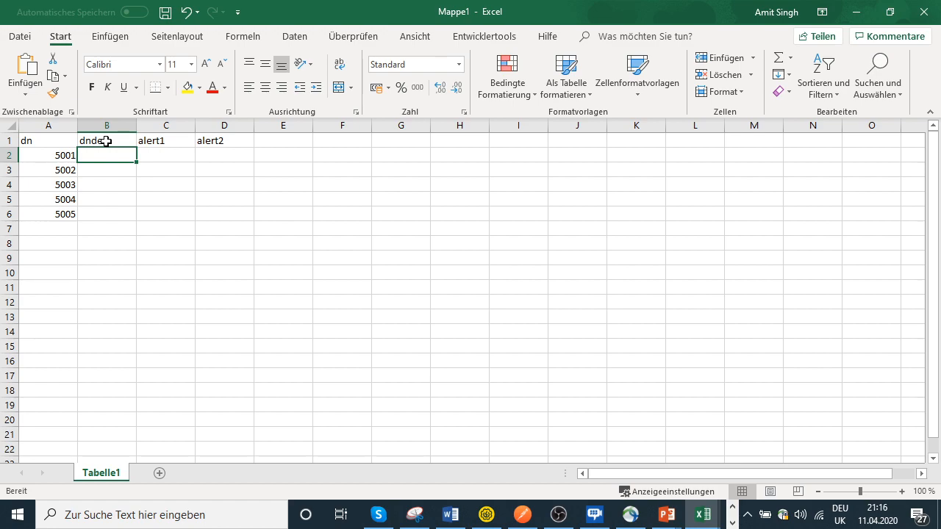
pyautogui.write('User one')
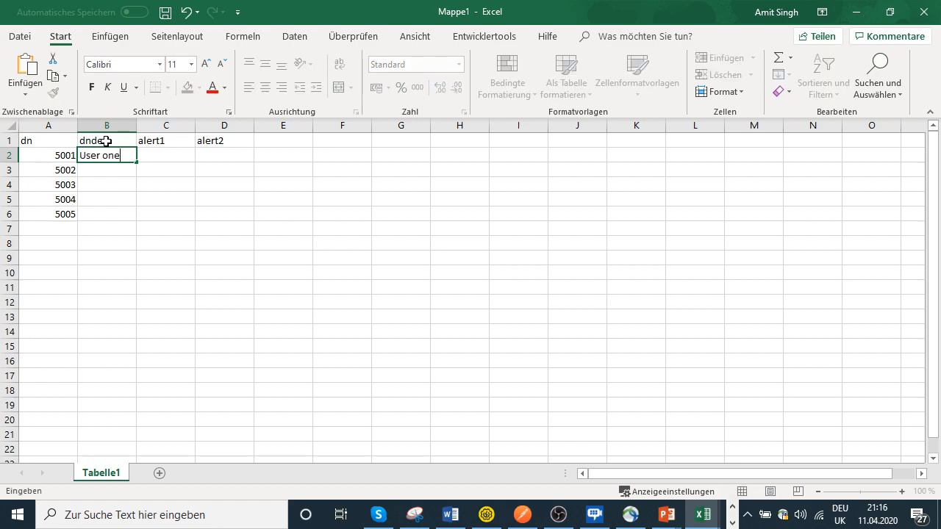
pyautogui.press('Return')
pyautogui.write('User ')
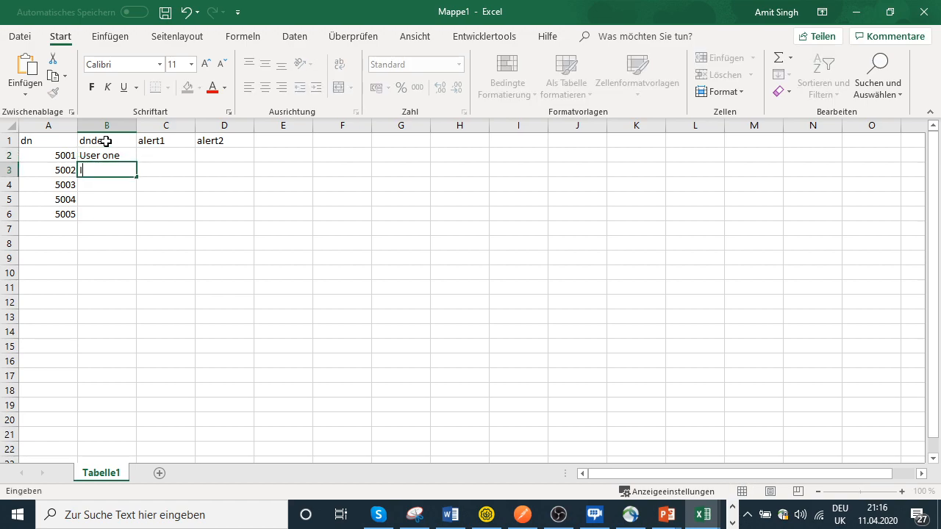
pyautogui.write('Two')
pyautogui.press('Return')
pyautogui.write('USer Three')
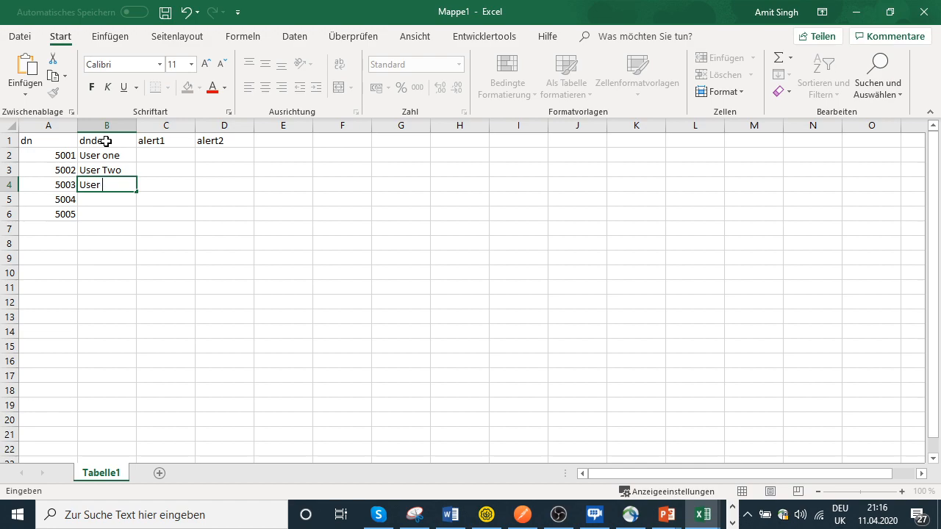
pyautogui.press('Return')
pyautogui.write('User Four')
pyautogui.press('Return')
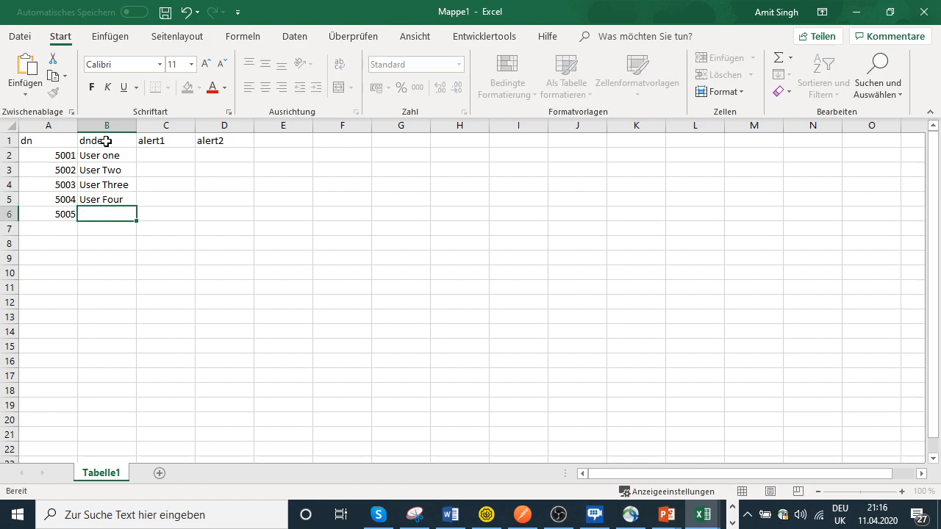
pyautogui.write('USer Five')
pyautogui.press('Tab')
# Copy the descriptions in B2:B6 into the alert1 and alert2 columns, C2:D6
pyautogui.press('Left')
pyautogui.press('Left')
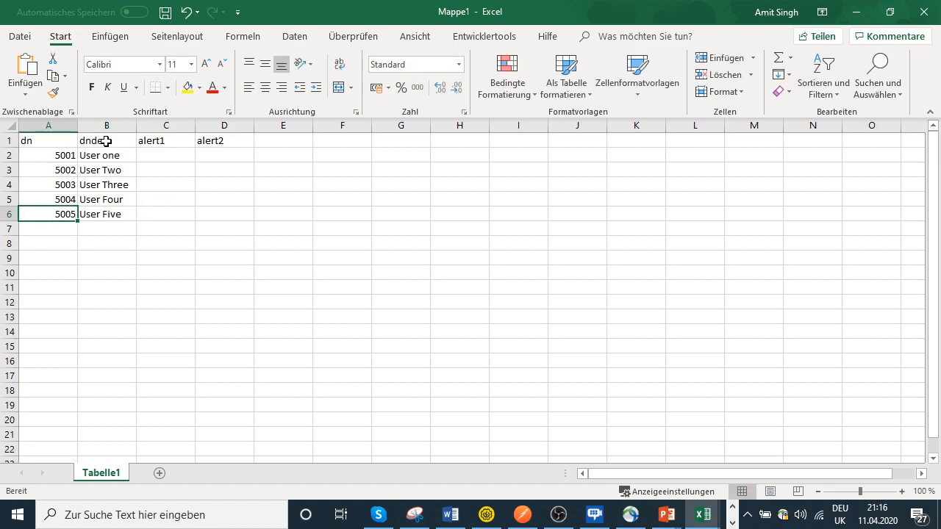
pyautogui.press('Right')
pyautogui.press('Up')
pyautogui.press('Up')
pyautogui.press('Up')
pyautogui.press('Up')
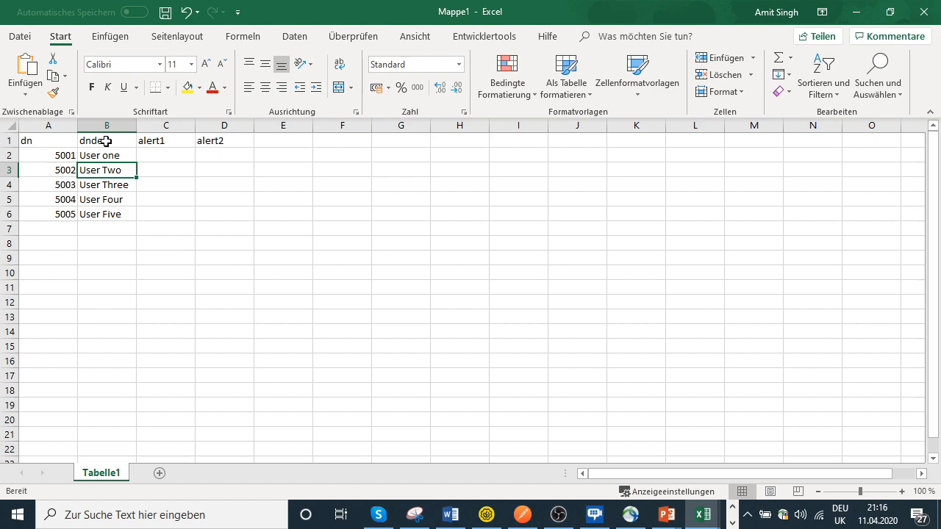
pyautogui.hotkey('shift', 'Down')
pyautogui.hotkey('shift', 'Down')
pyautogui.hotkey('shift', 'Down')
pyautogui.hotkey('shift', 'Down')
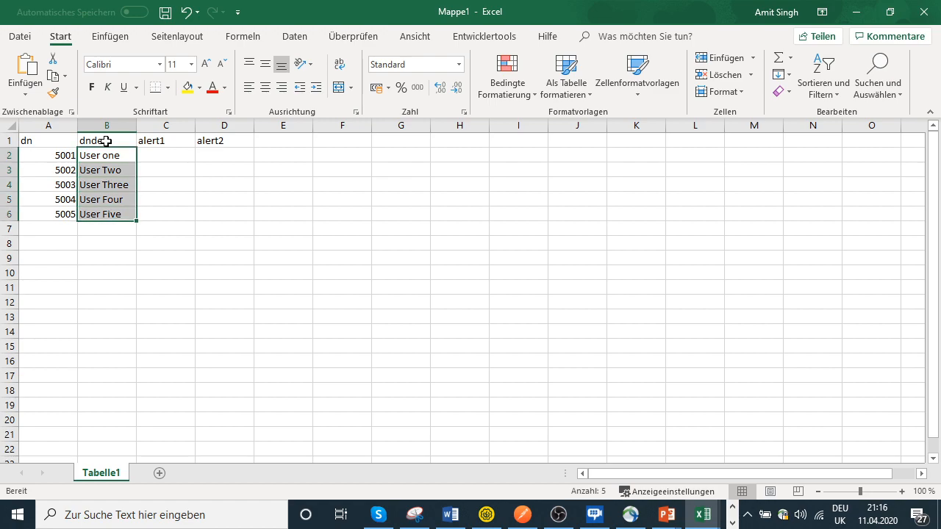
pyautogui.hotkey('ctrl', 'c')
pyautogui.press('Right')
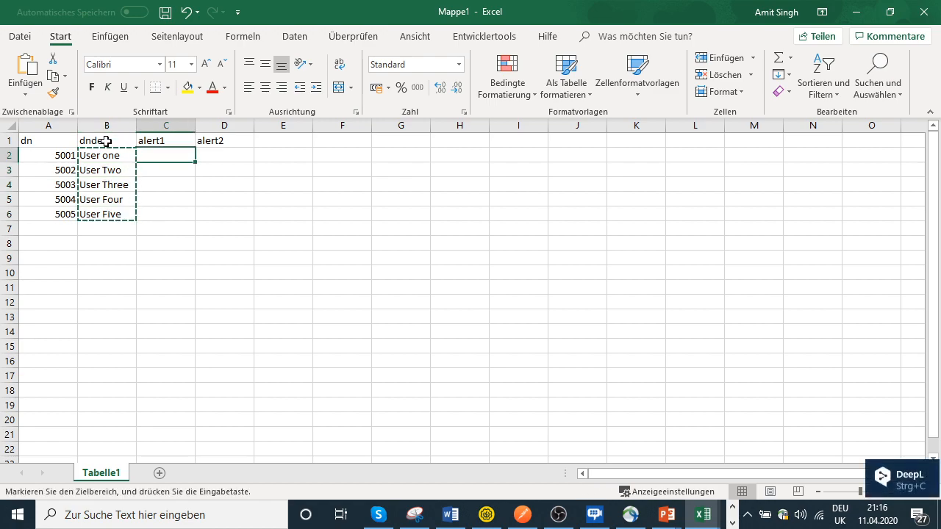
pyautogui.hotkey('shift', 'Right')
pyautogui.hotkey('shift', 'Down')
pyautogui.hotkey('shift', 'Down')
pyautogui.hotkey('shift', 'Down')
pyautogui.hotkey('shift', 'Down')
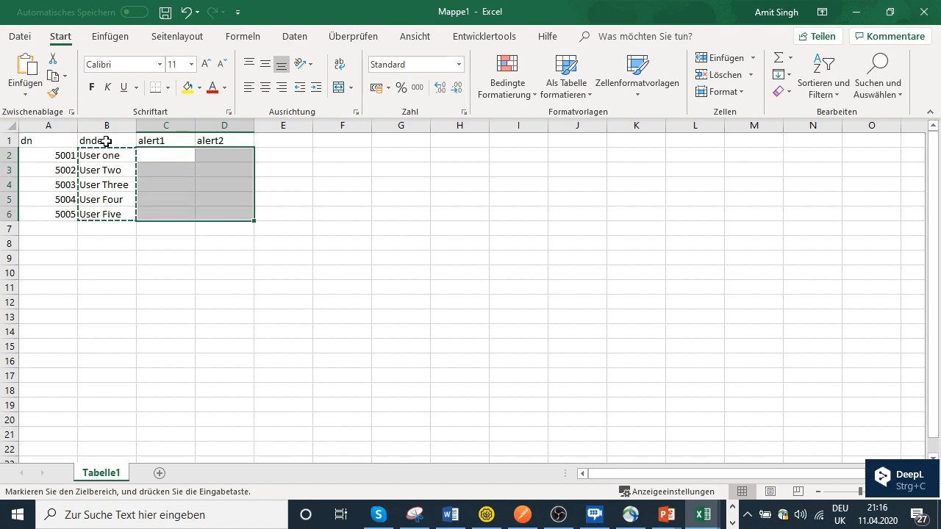
pyautogui.hotkey('ctrl', 'v')
pyautogui.press('Escape')
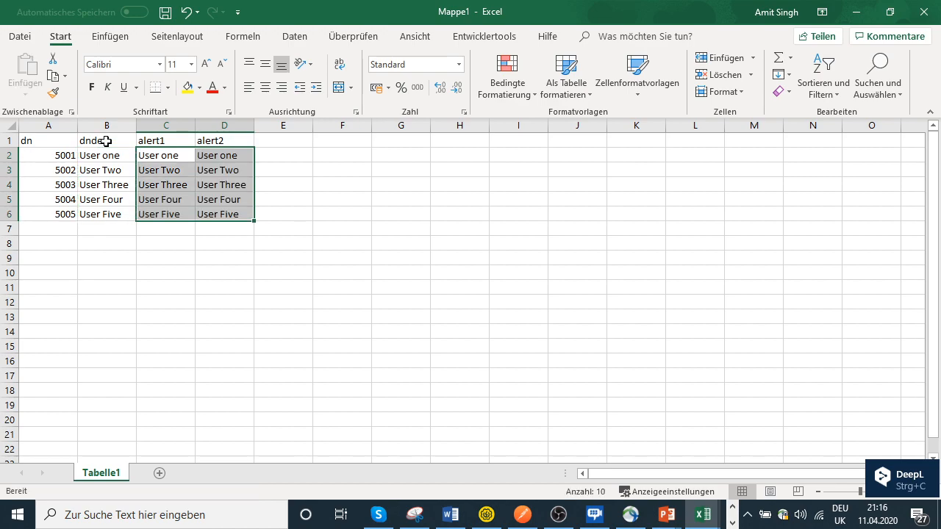
pyautogui.press('Right')
pyautogui.press('Left')
pyautogui.press('Down')
pyautogui.press('Down')
pyautogui.press('Down')
pyautogui.press('Down')
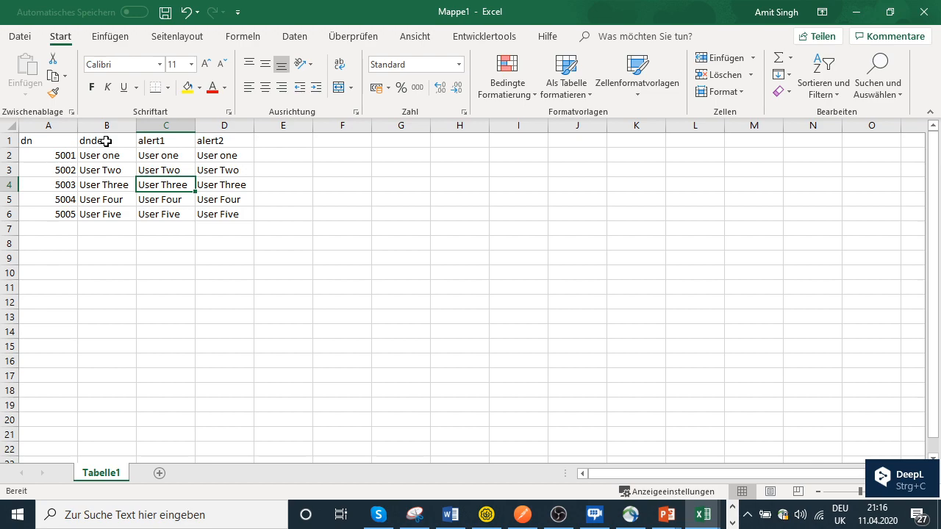
pyautogui.press('Left')
pyautogui.press('Left')
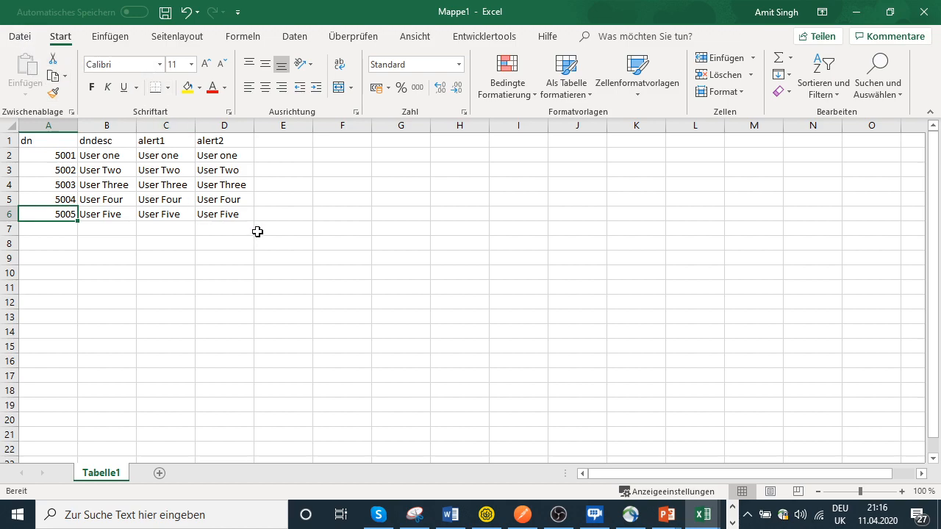
# Return to Add Line-Bulk.csv and examine its comma-separated data rows in A2 to A6
pyautogui.click(866, 17)
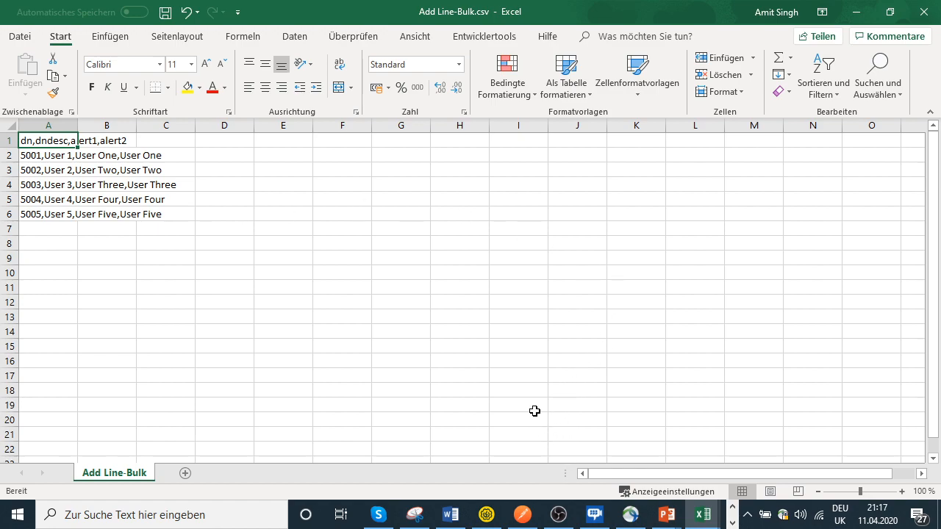
pyautogui.moveTo(24, 155); pyautogui.dragTo(158, 215)
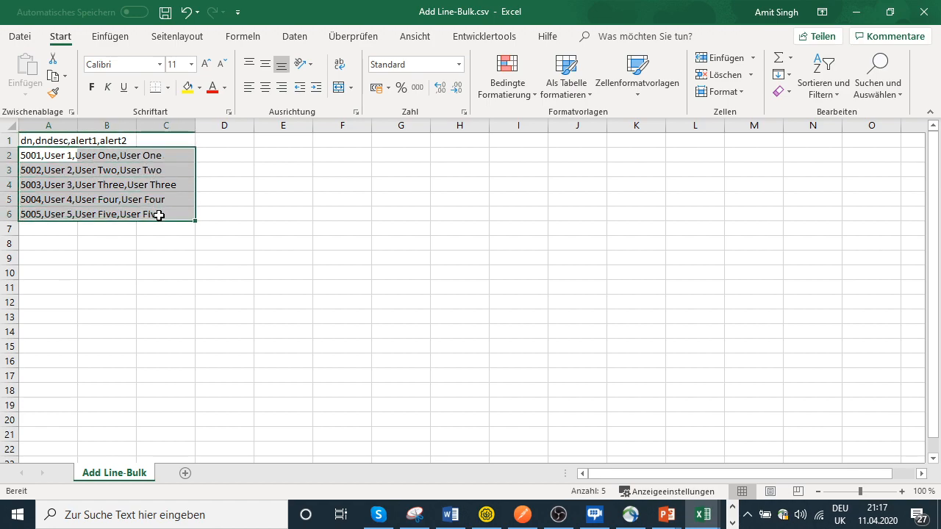
# Switch to Postman, check the Line folder in Collection-1 and open the Collection Runner
pyautogui.click(523, 514)
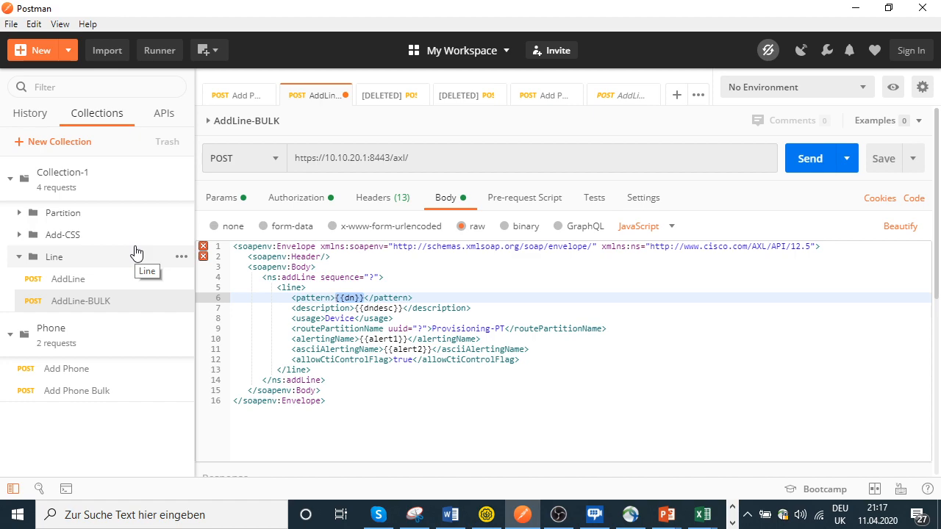
pyautogui.click(64, 263)
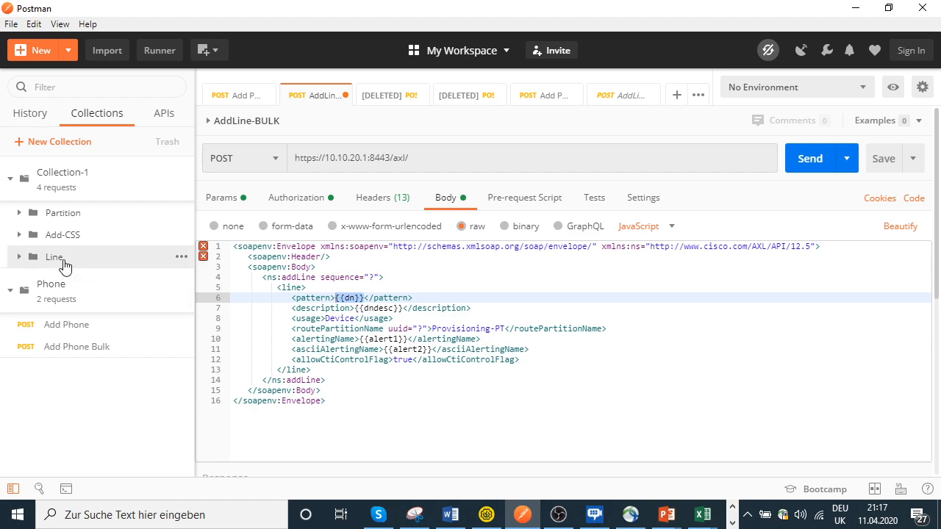
pyautogui.click(65, 263)
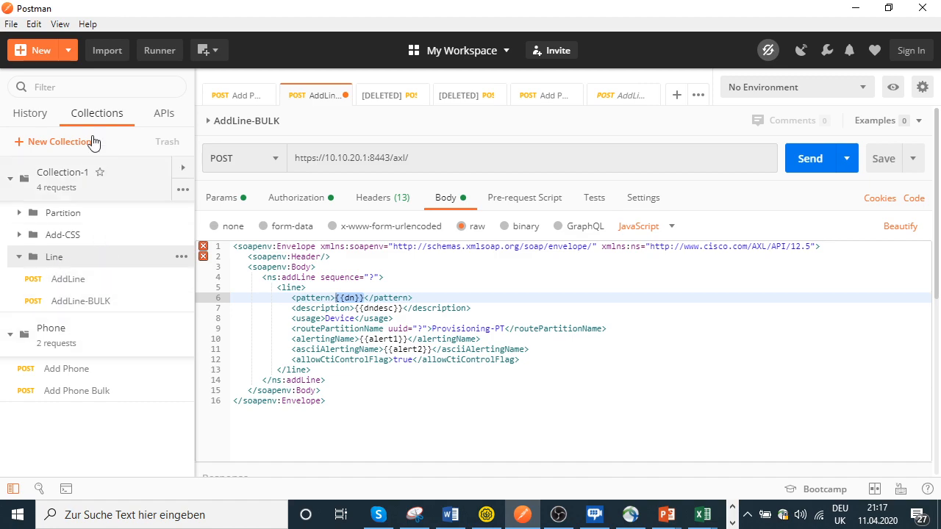
pyautogui.click(163, 56)
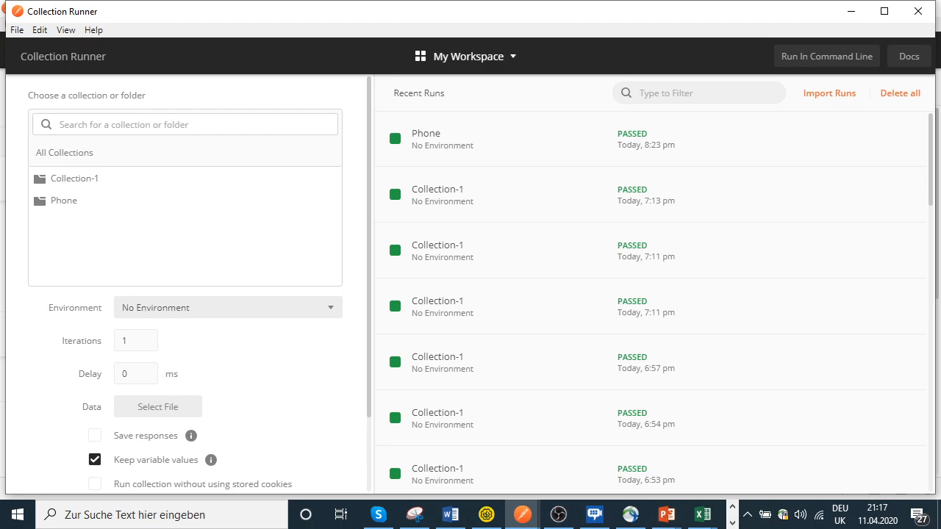
# Set up a run of only AddLine-BULK from Collection-1's Line folder, with Add Line-Bulk.csv as the data file
pyautogui.click(89, 203)
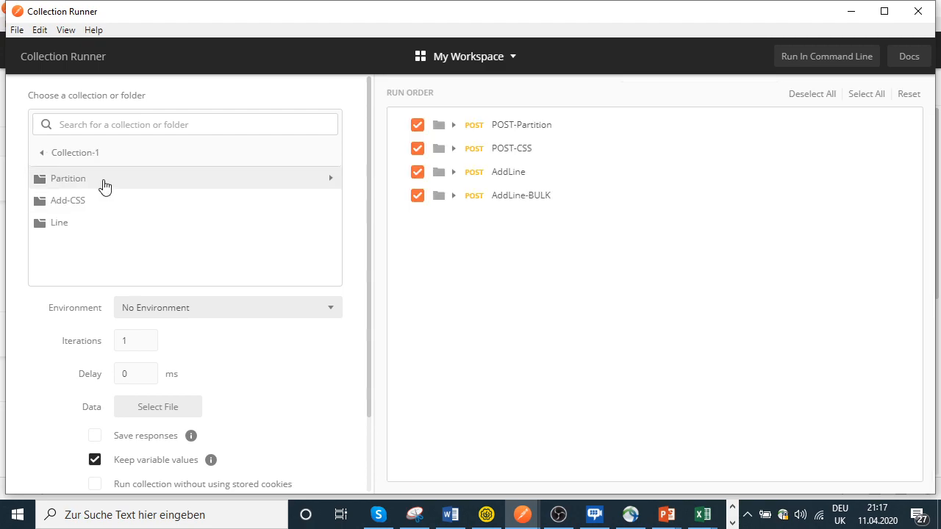
pyautogui.click(54, 224)
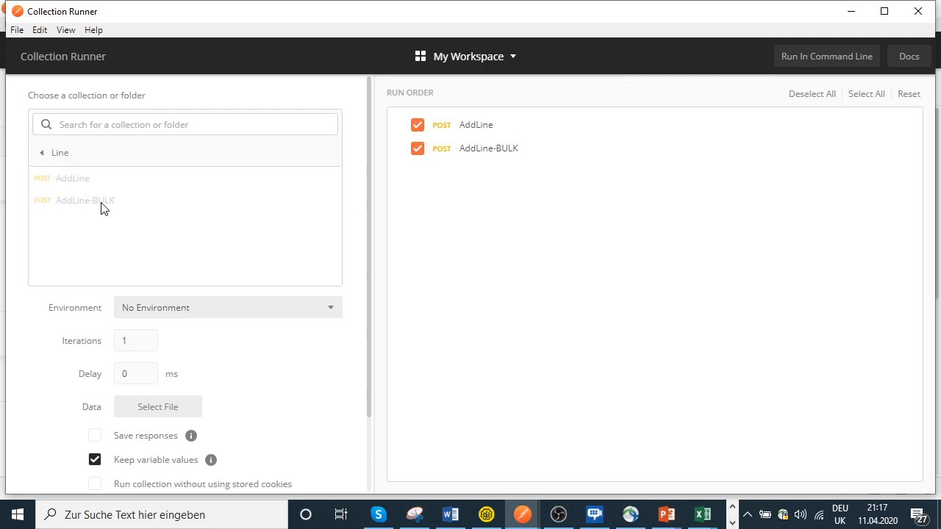
pyautogui.click(416, 126)
pyautogui.click(171, 414)
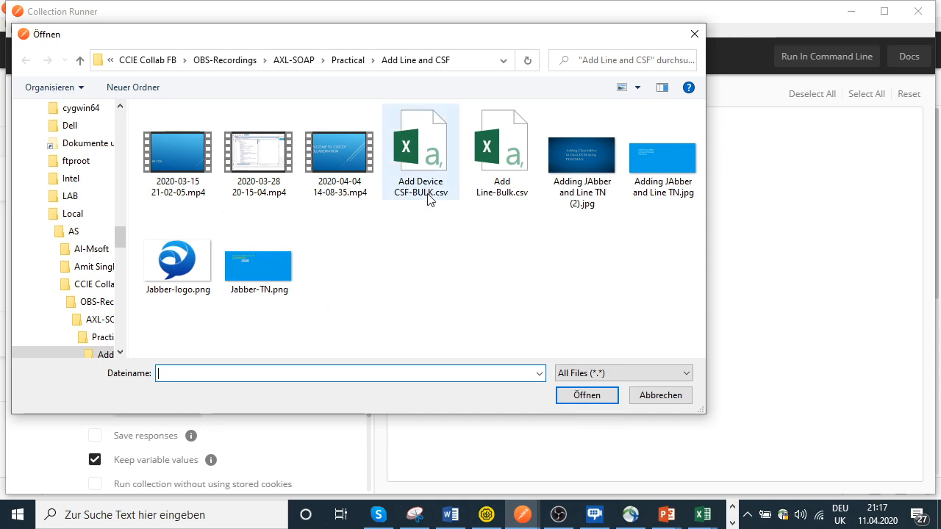
pyautogui.doubleClick(500, 152)
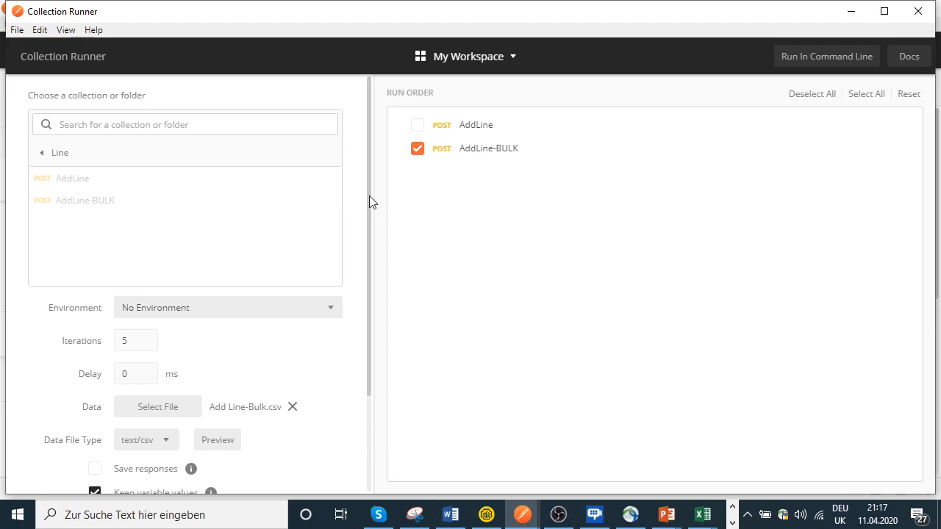
# Preview the loaded data file and examine its dn and dndesc values and the dn column header
pyautogui.scroll(-2, 130, 343)
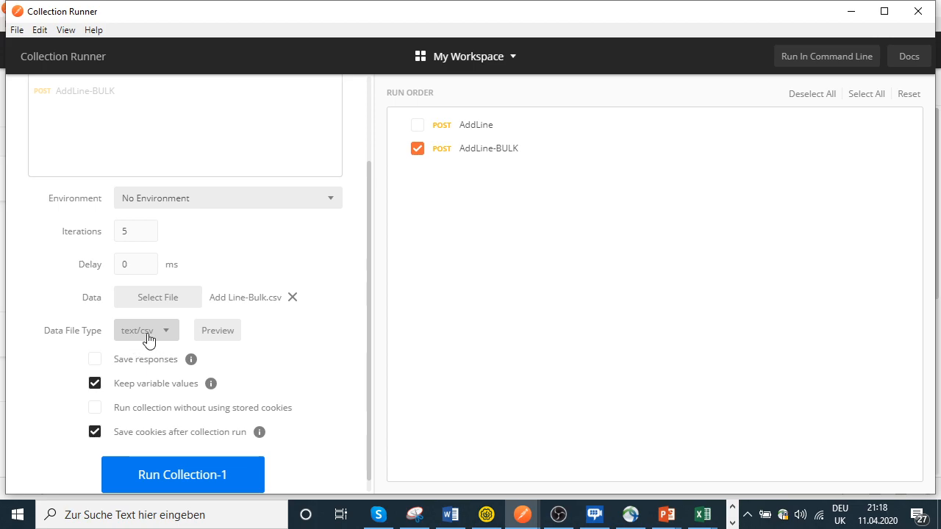
pyautogui.click(219, 332)
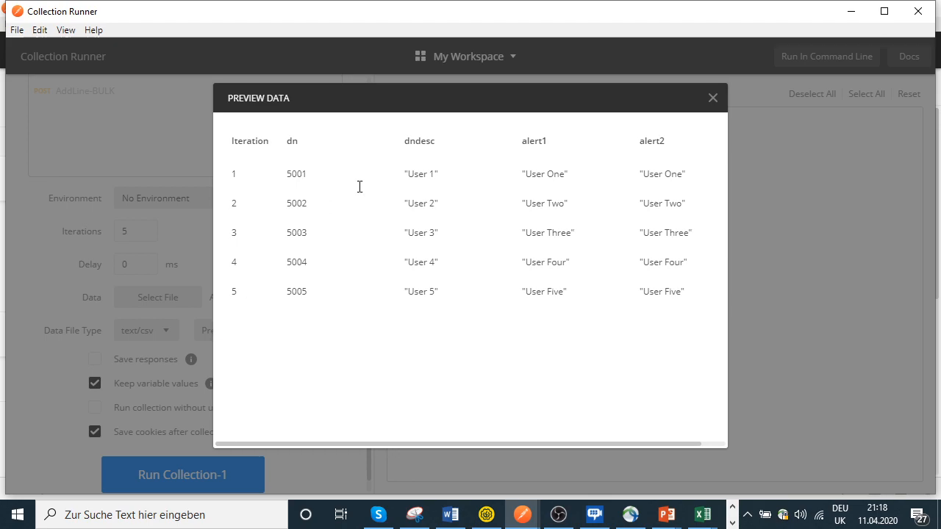
pyautogui.moveTo(286, 173); pyautogui.dragTo(309, 268)
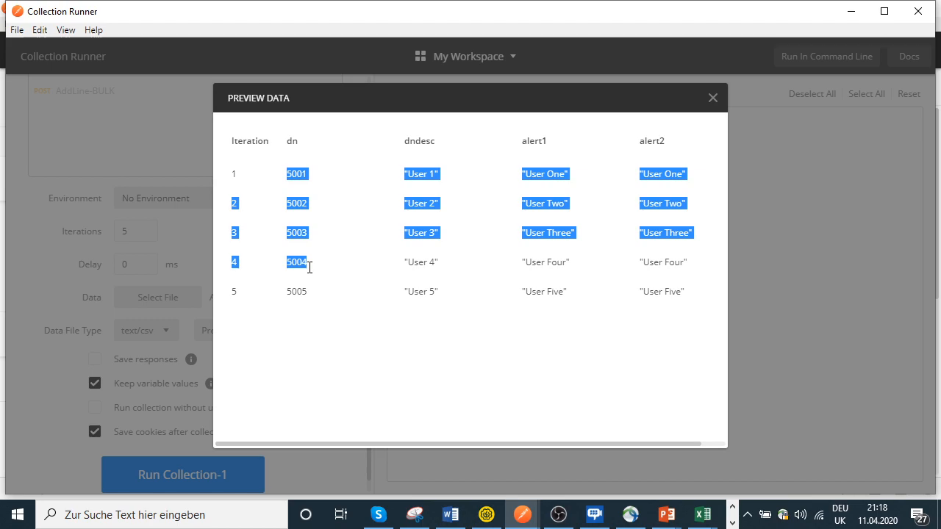
pyautogui.moveTo(404, 173); pyautogui.dragTo(439, 195)
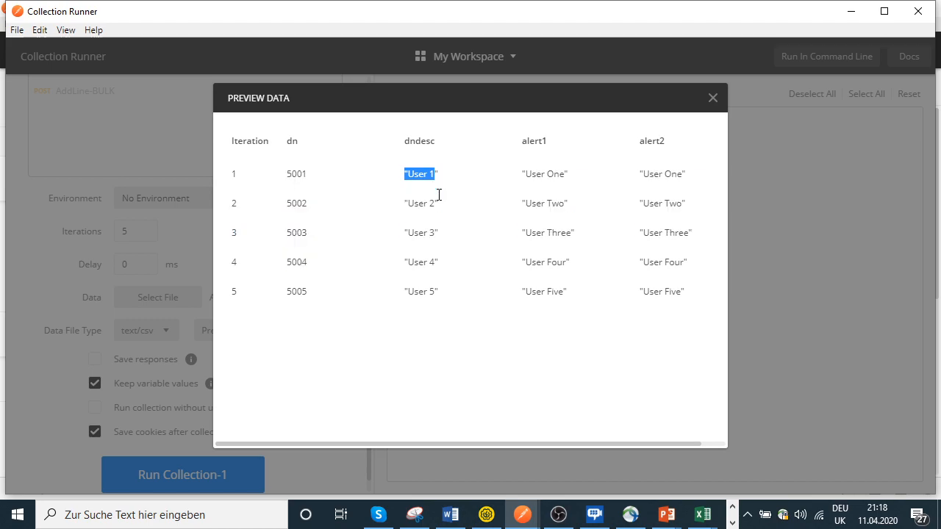
pyautogui.moveTo(286, 141); pyautogui.dragTo(303, 142)
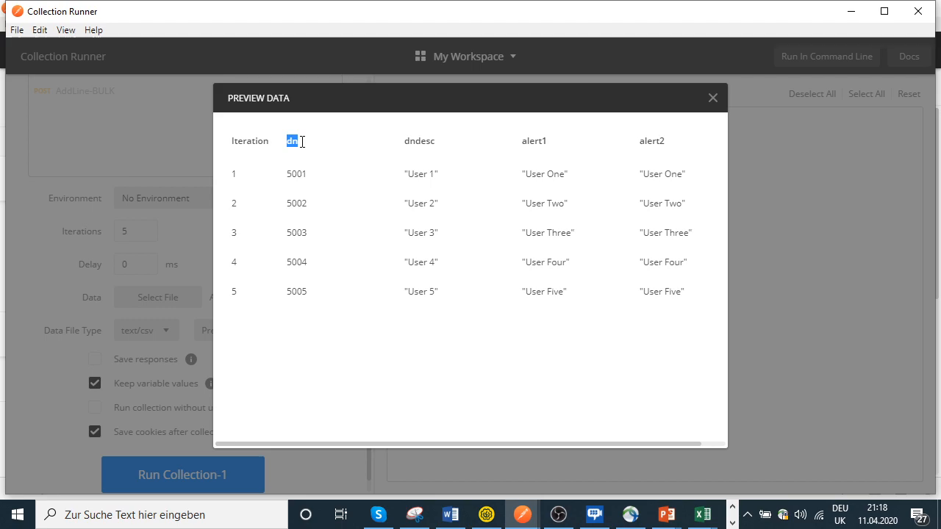
# Examine the alert1 column header and the first row's dndesc value in the data preview, and close the preview
pyautogui.moveTo(521, 141); pyautogui.dragTo(551, 138)
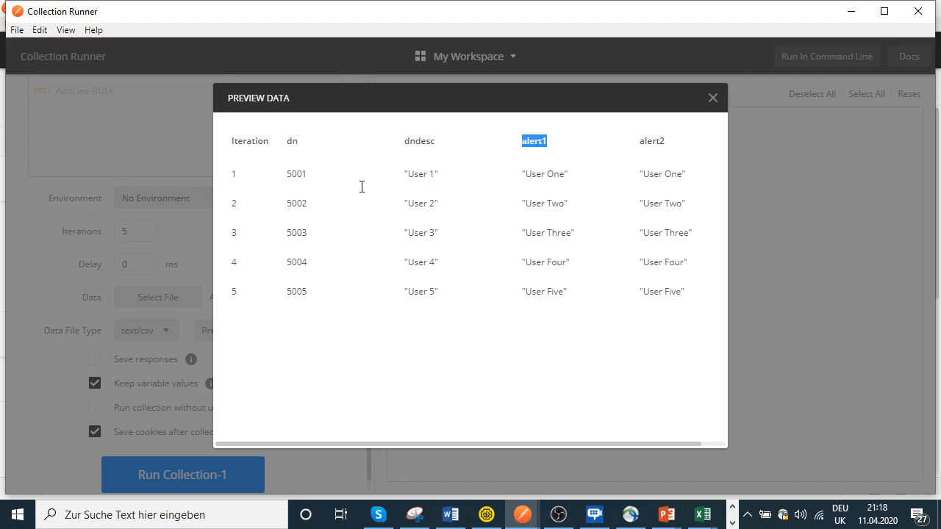
pyautogui.moveTo(408, 173); pyautogui.dragTo(435, 174)
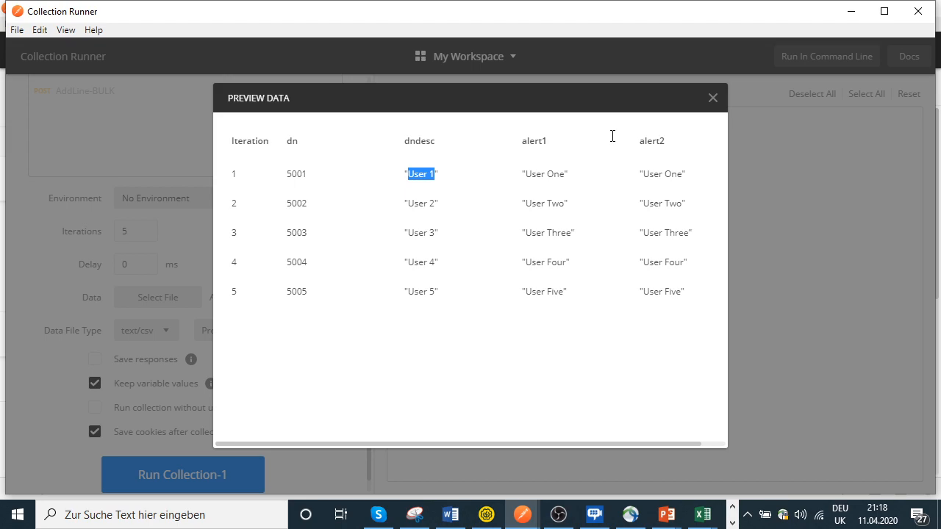
pyautogui.press('Escape')
# Run Collection-1 for 5 iterations with Add Line-Bulk.csv as the data file, and retry the run from its results
pyautogui.scroll(-1, 189, 356)
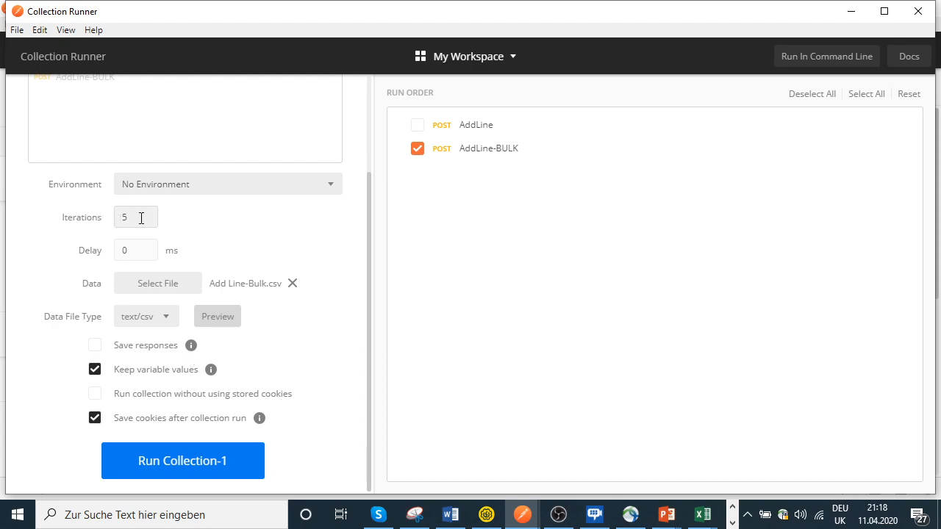
pyautogui.click(235, 252)
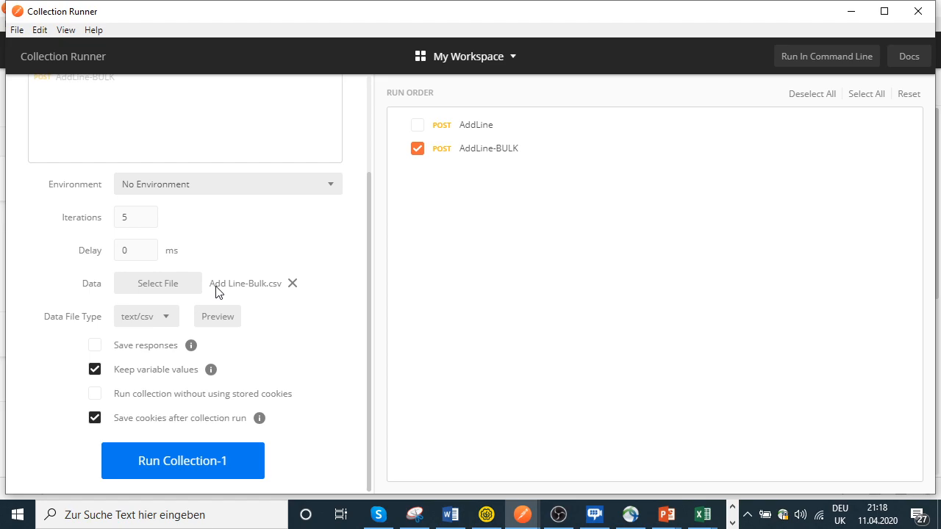
pyautogui.click(170, 464)
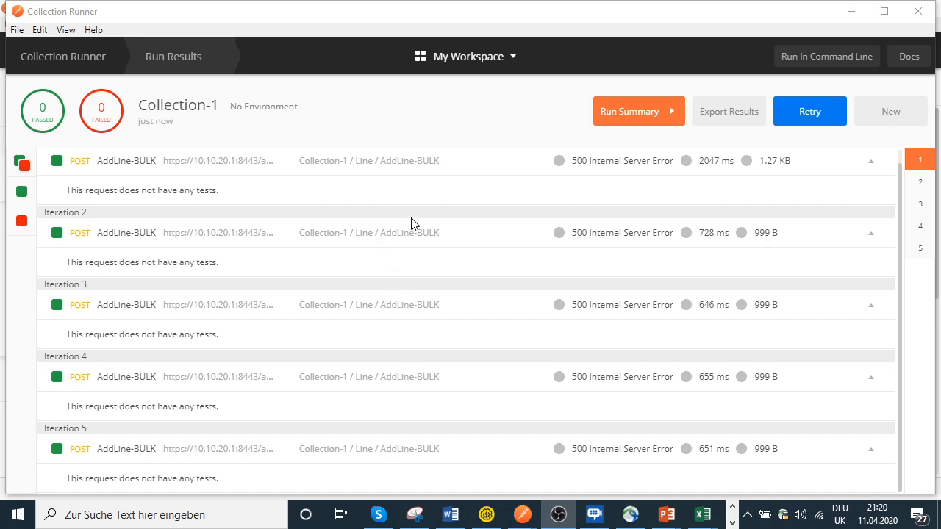
pyautogui.click(802, 114)
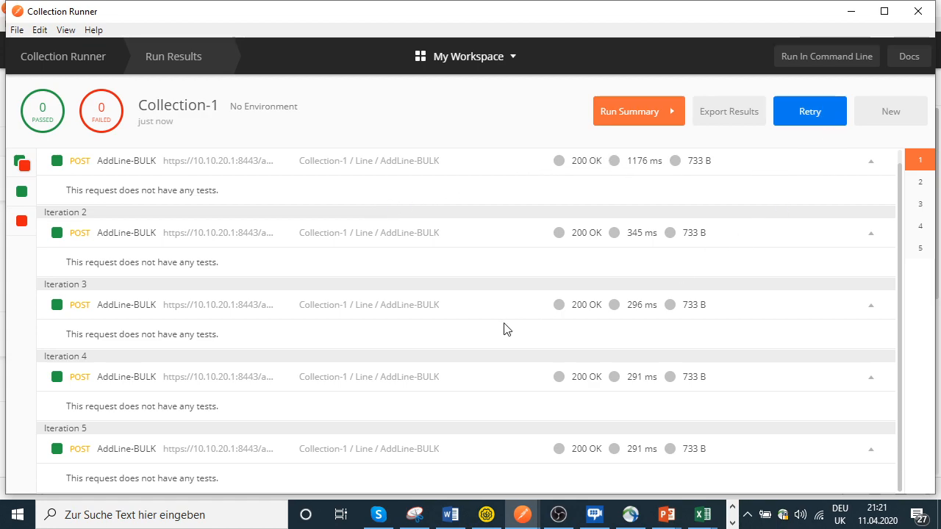
# Minimize the Collection Runner, look over the AddLine-BULK request and switch to the Cisco Unified CM Administration login page in Chrome
pyautogui.click(851, 12)
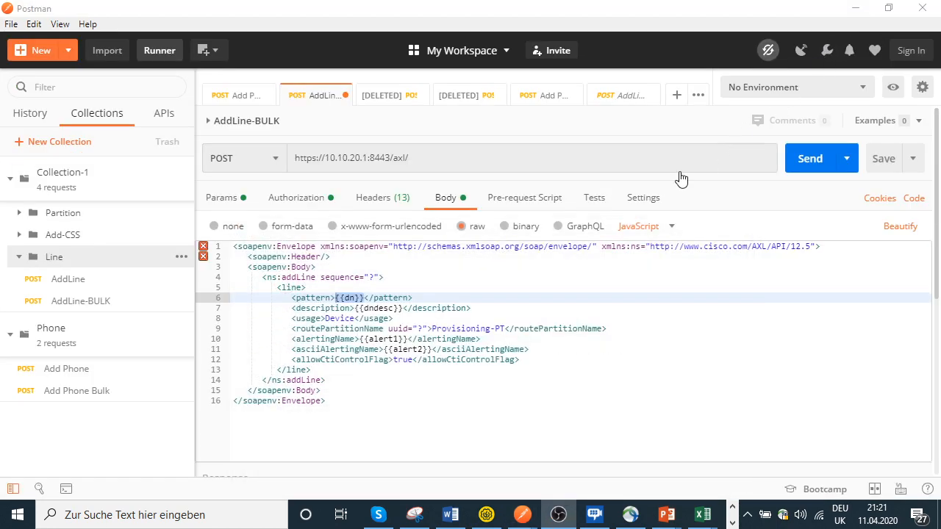
pyautogui.scroll(-5, 411, 354)
pyautogui.scroll(5, 410, 358)
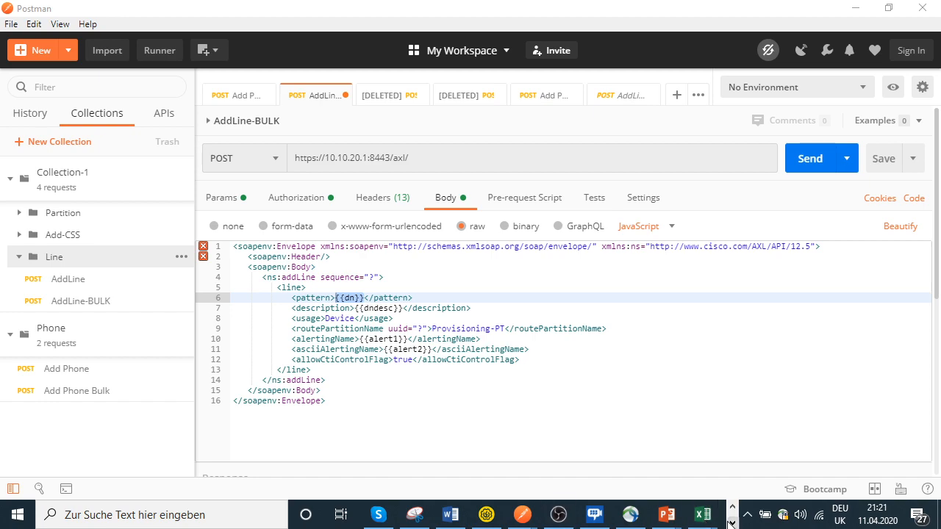
pyautogui.click(732, 523)
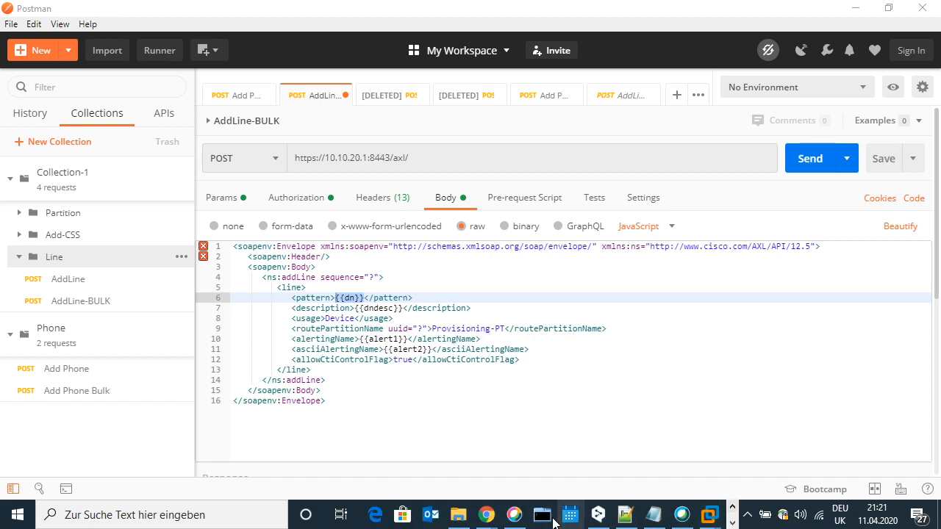
pyautogui.moveTo(486, 515)
pyautogui.click(563, 467)
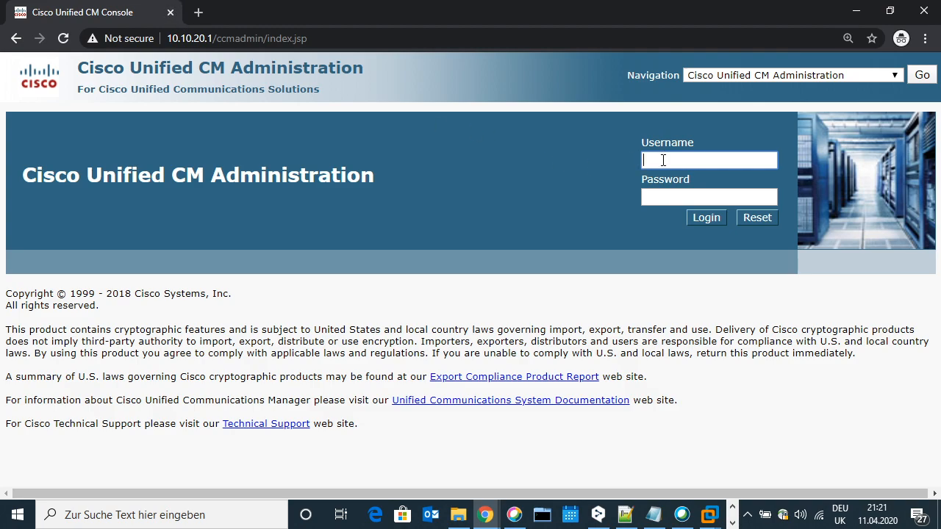
# Log in to Cisco Unified CM Administration with the username Administrator and the account password
pyautogui.write('Administrator')
pyautogui.press('Tab')
pyautogui.write('*********')
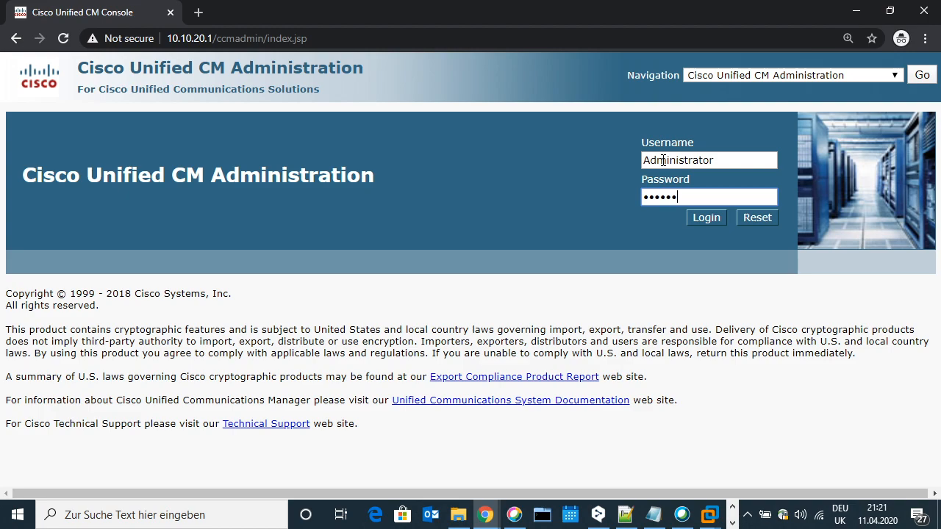
pyautogui.press('Return')
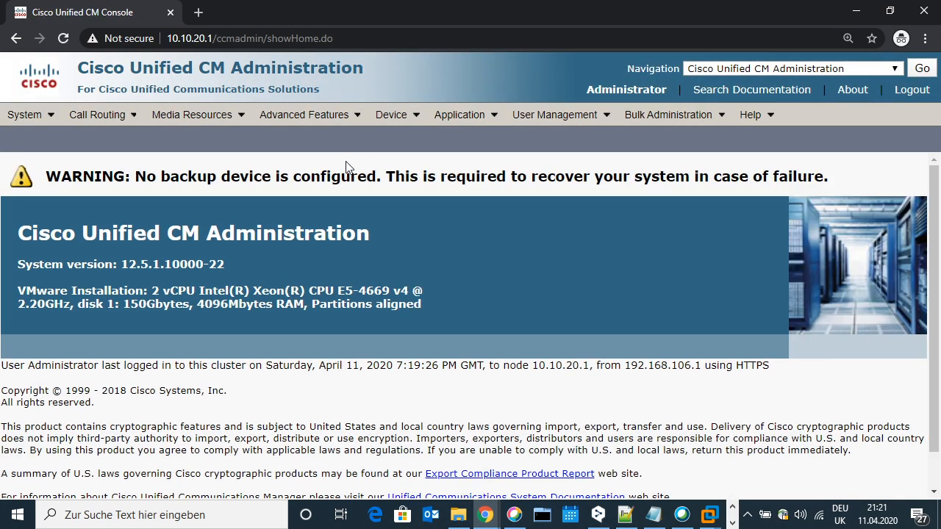
# Find the directory numbers that begin with 500 and check the listed lines
pyautogui.moveTo(103, 115)
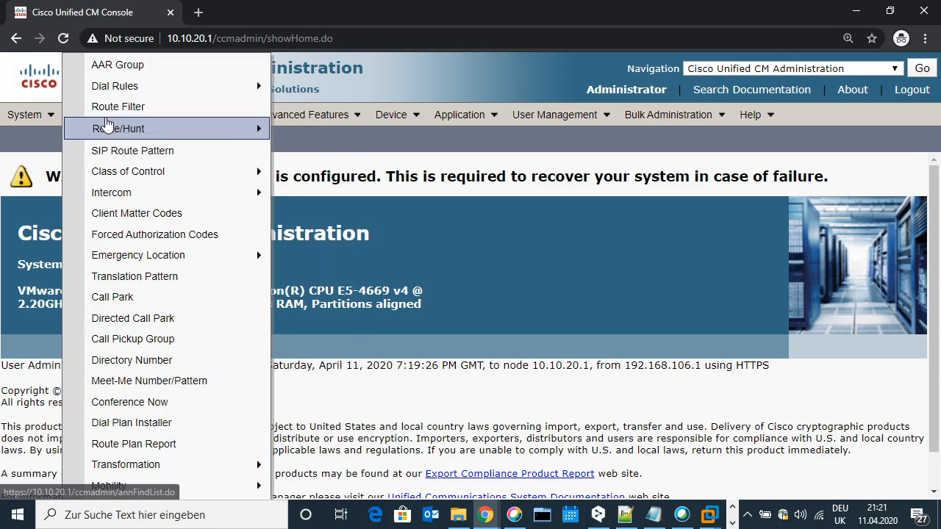
pyautogui.click(147, 358)
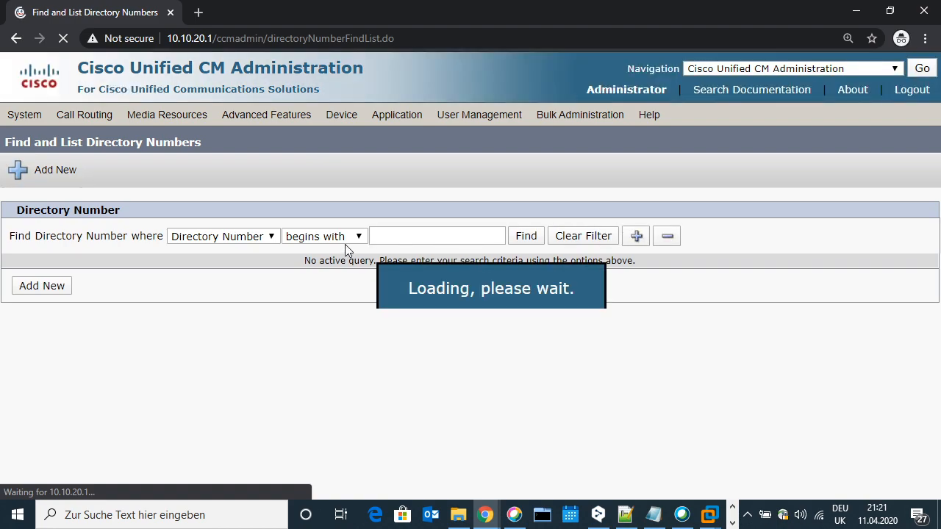
pyautogui.click(379, 238)
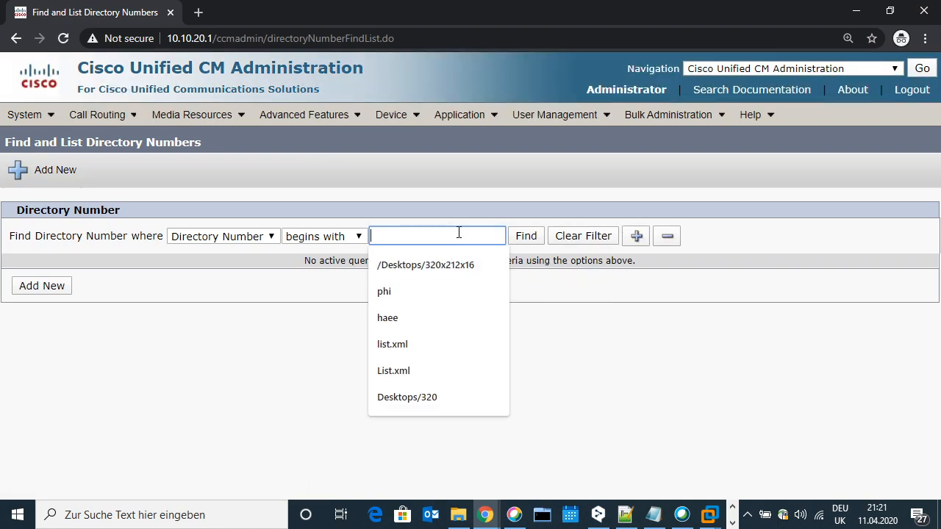
pyautogui.write('500')
pyautogui.press('Return')
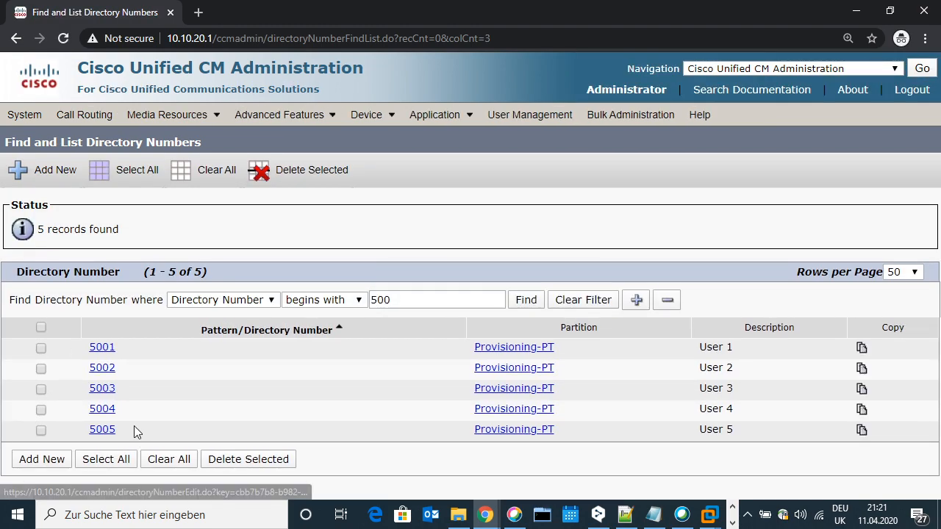
pyautogui.moveTo(134, 426); pyautogui.dragTo(91, 349)
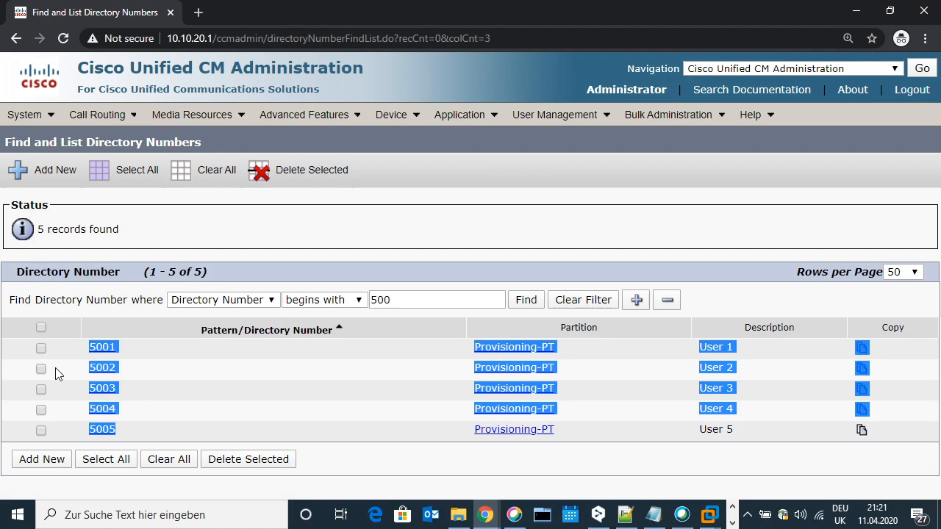
pyautogui.click(158, 380)
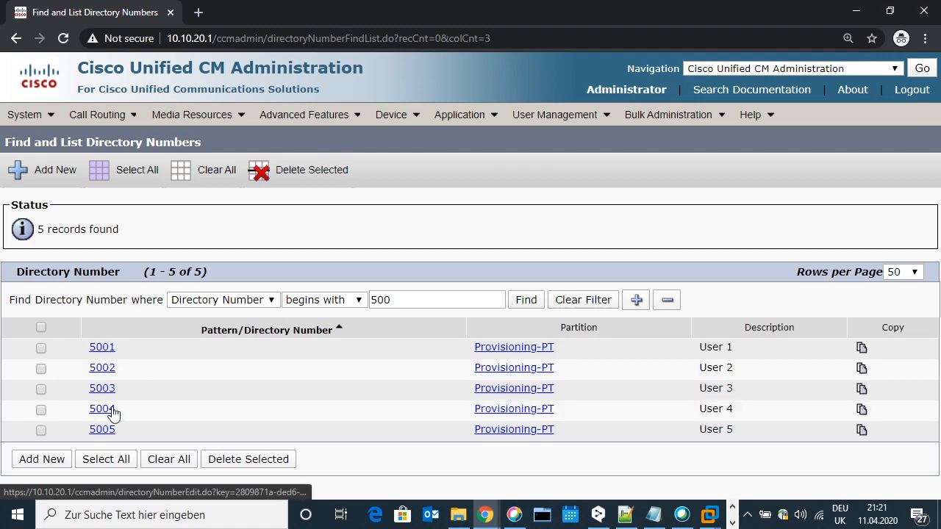
# Open directory number 5001 and examine its Description, Alerting Name and ASCII Alerting Name
pyautogui.click(104, 350)
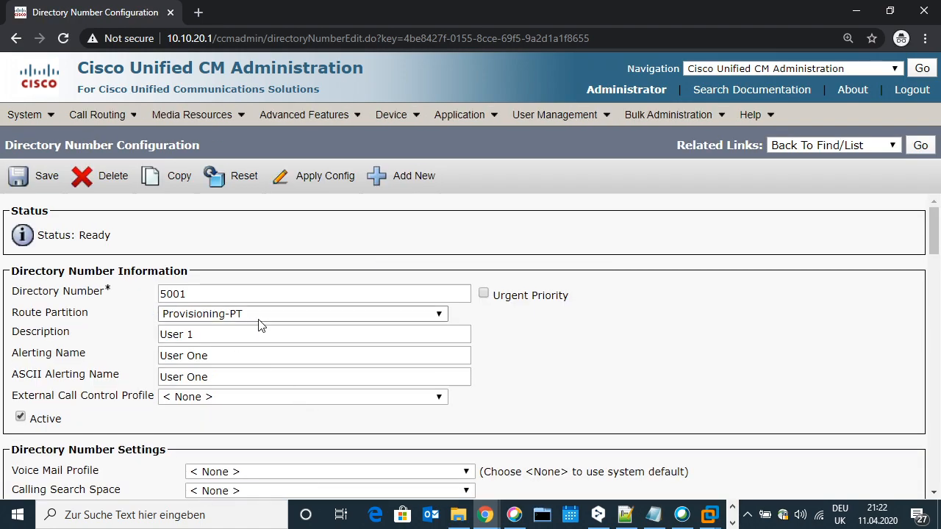
pyautogui.moveTo(201, 335); pyautogui.dragTo(140, 336)
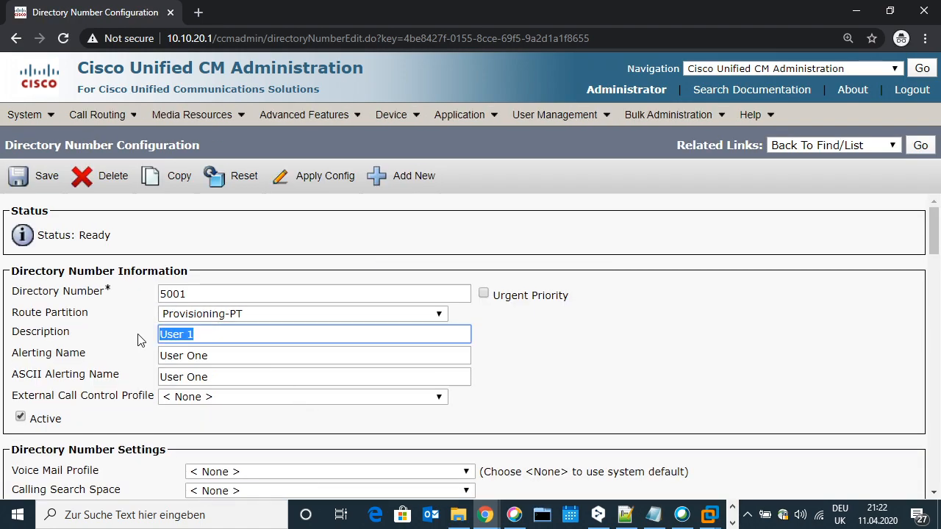
pyautogui.click(214, 359)
pyautogui.moveTo(215, 358); pyautogui.dragTo(136, 360)
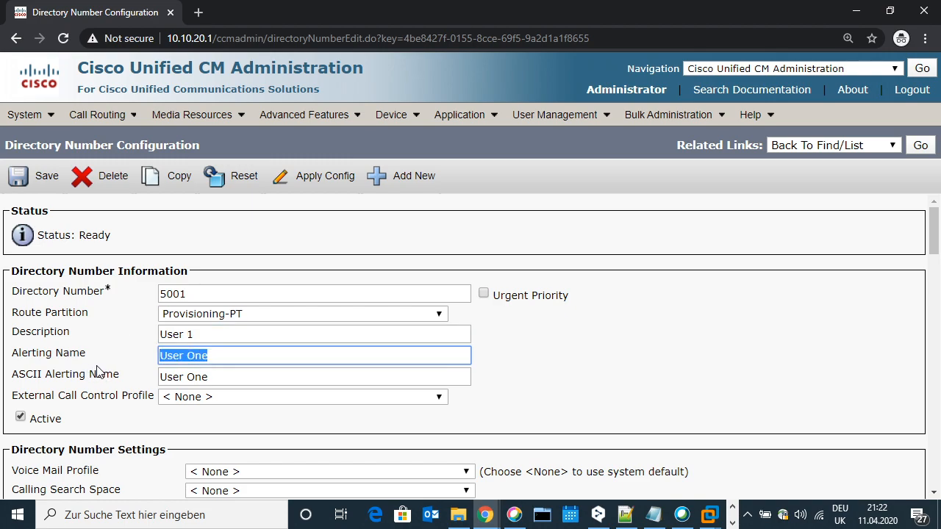
pyautogui.moveTo(218, 377); pyautogui.dragTo(110, 377)
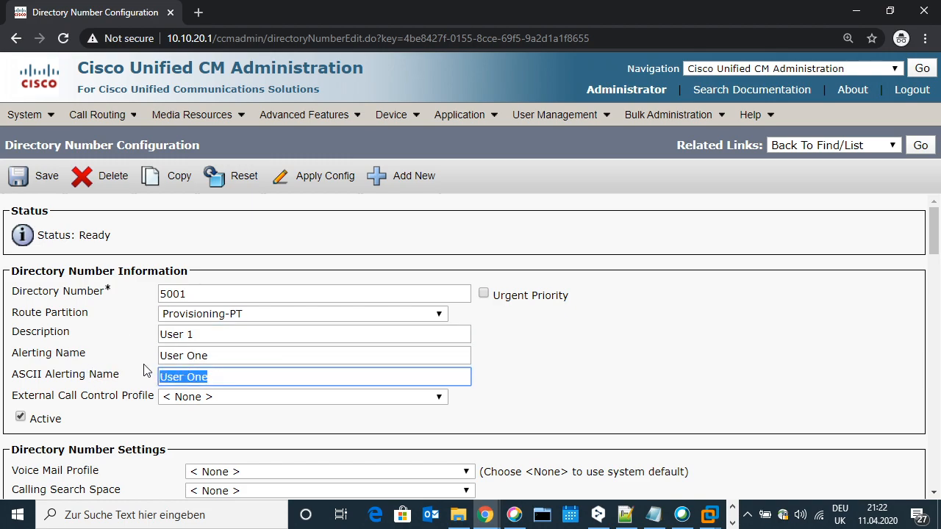
# Examine directory number 5001's remaining settings, including Active, Directory URIs, AAR, call forwarding and Park Monitoring
pyautogui.scroll(-15, 143, 364)
pyautogui.scroll(-10, 143, 363)
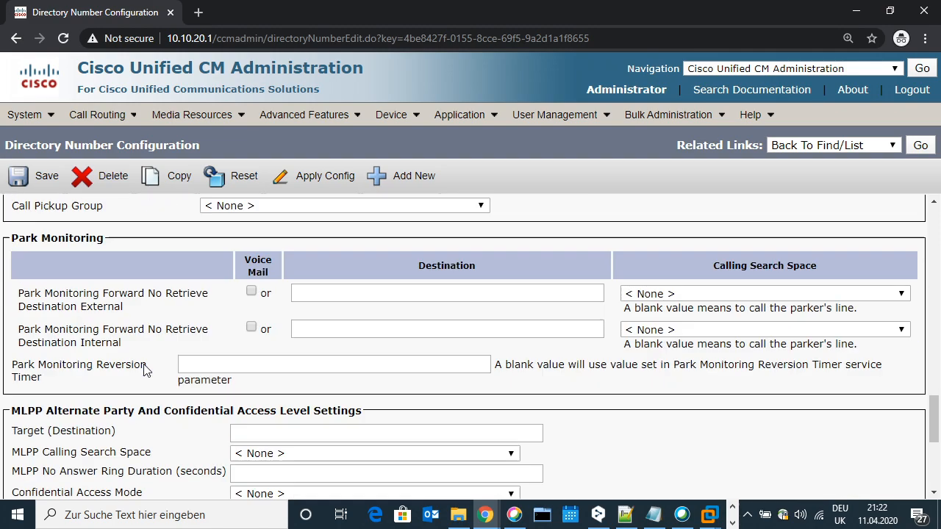
pyautogui.scroll(5, 144, 367)
pyautogui.scroll(20, 145, 370)
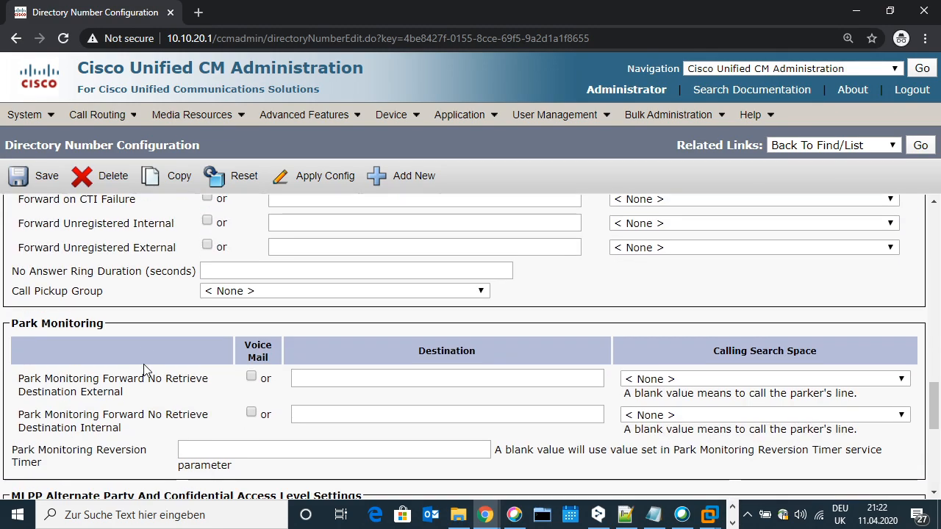
pyautogui.scroll(2, 145, 370)
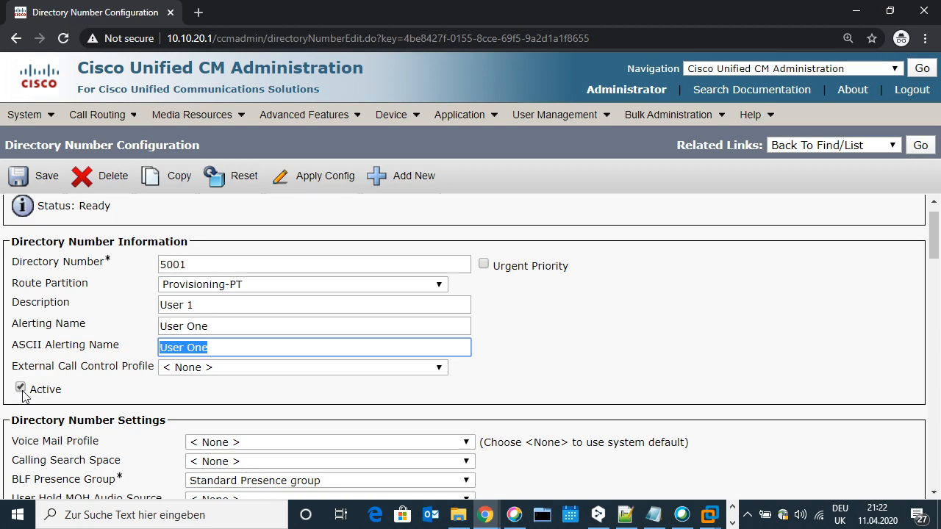
pyautogui.scroll(-10, 23, 397)
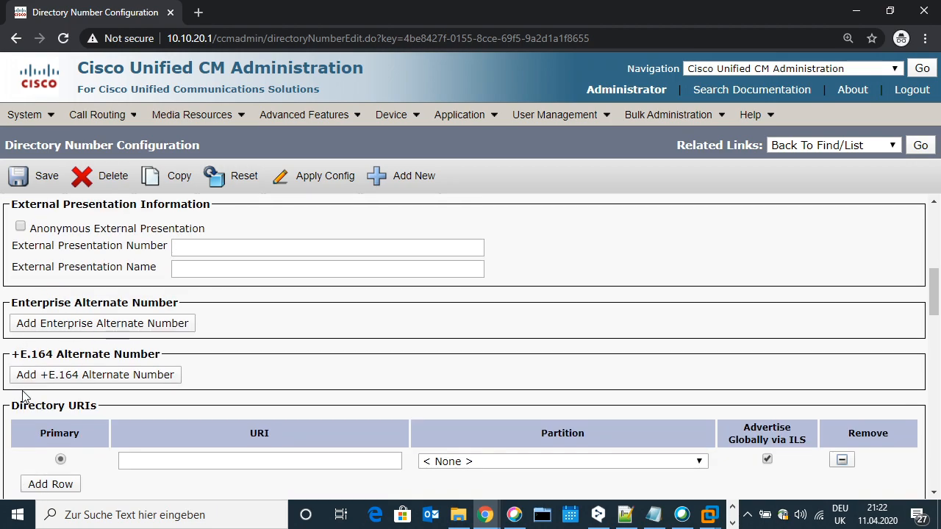
pyautogui.scroll(-5, 23, 397)
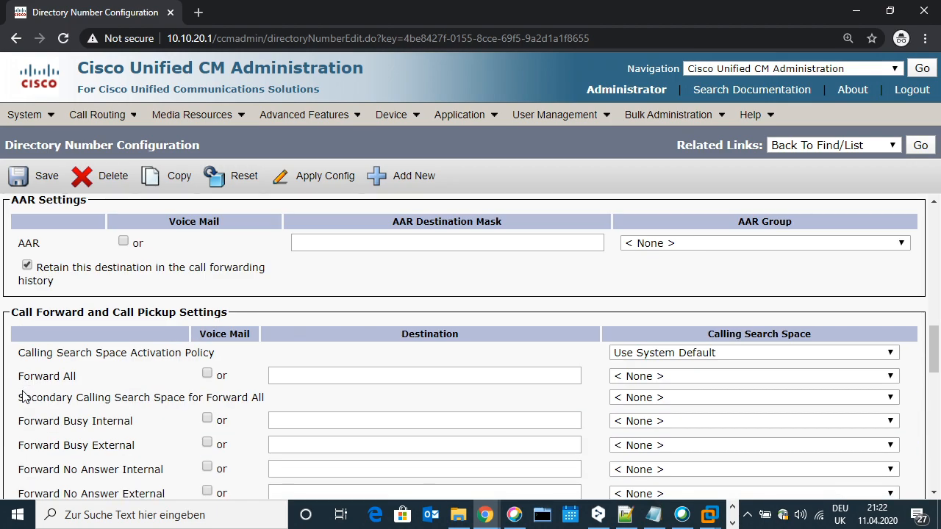
pyautogui.scroll(-5, 23, 397)
pyautogui.scroll(-5, 23, 397)
pyautogui.scroll(15, 23, 397)
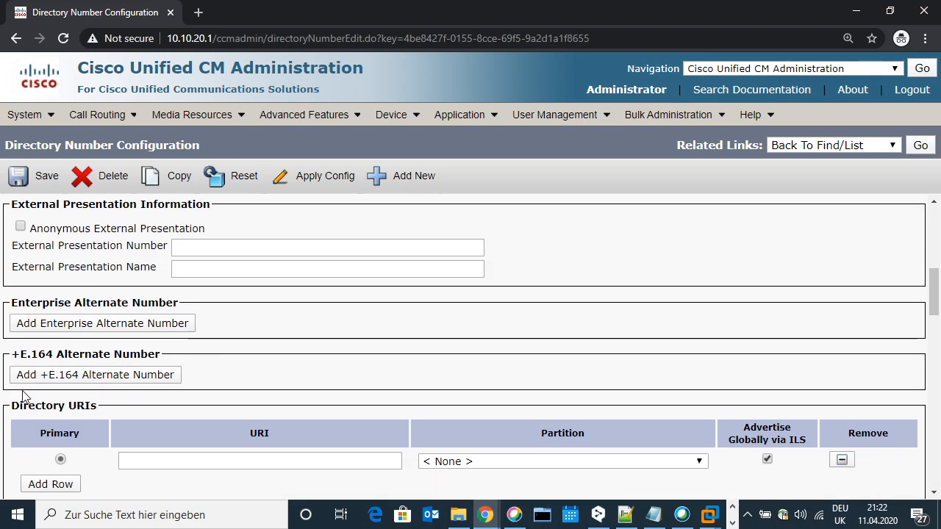
pyautogui.scroll(10, 22, 397)
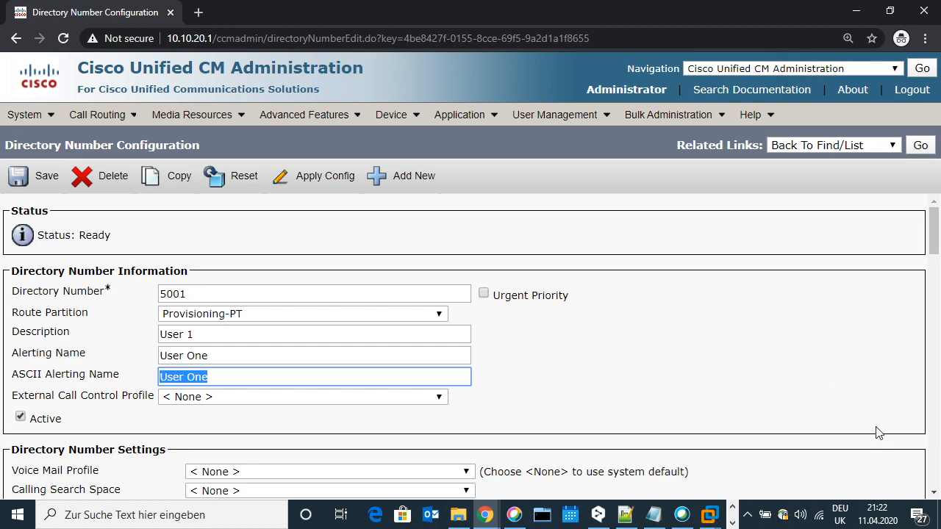
# Switch to SoapUI and collapse the addLine operation in the project tree
pyautogui.click(732, 523)
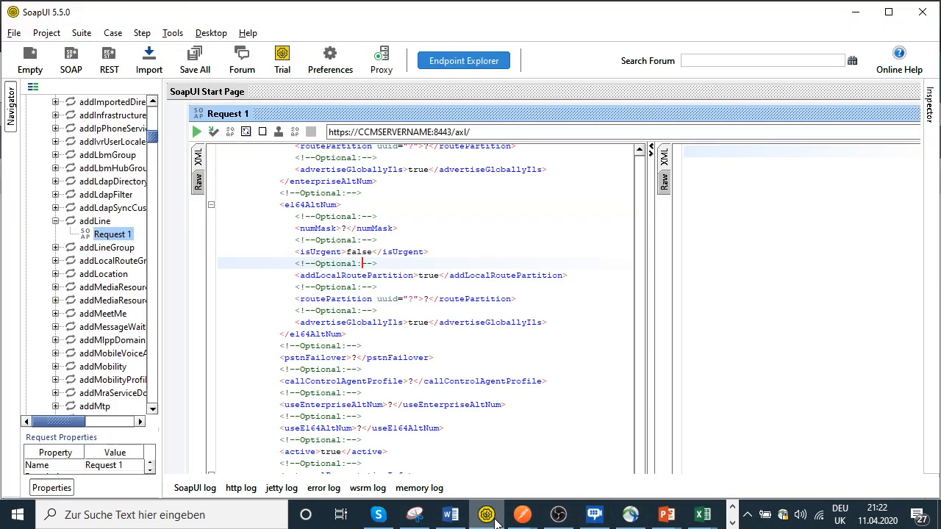
pyautogui.click(488, 515)
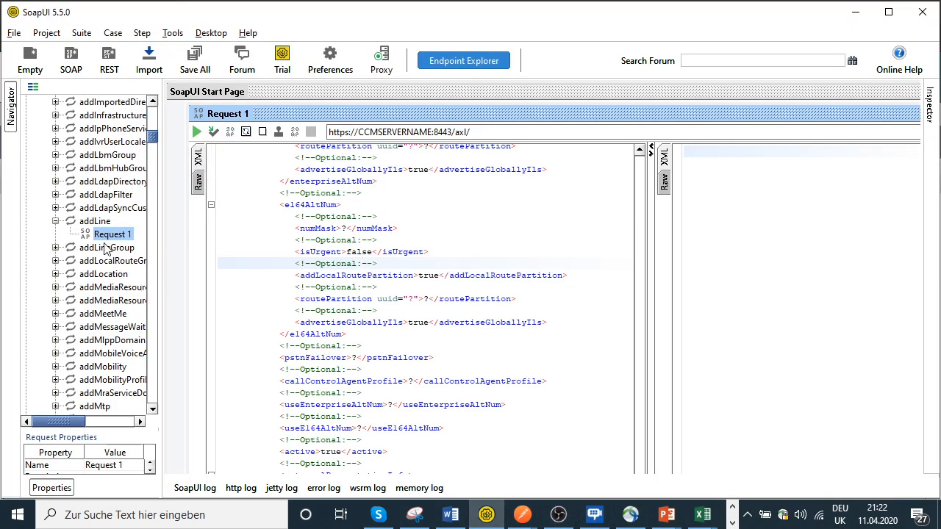
pyautogui.click(55, 220)
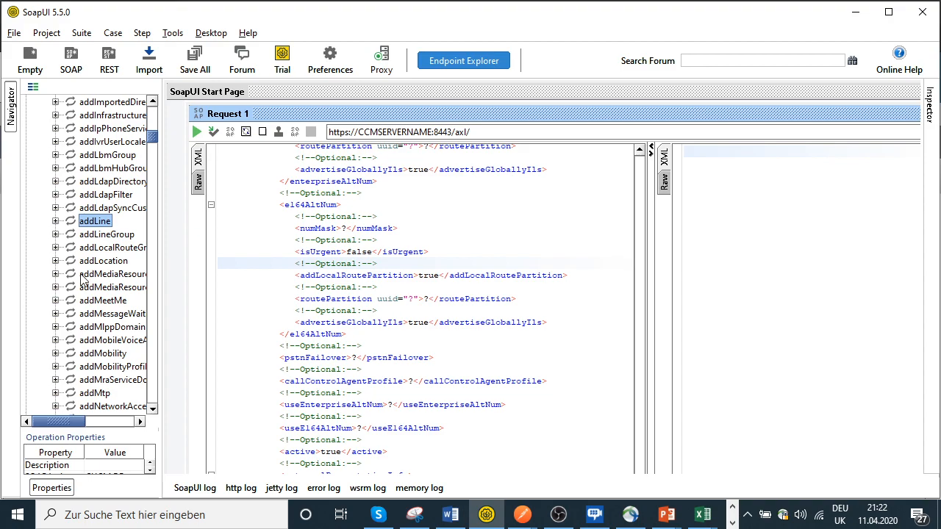
# Locate the addPhone operation in the SoapUI project tree, expand it and open its Request 1
pyautogui.scroll(-10, 82, 279)
pyautogui.scroll(15, 82, 280)
pyautogui.scroll(5, 83, 278)
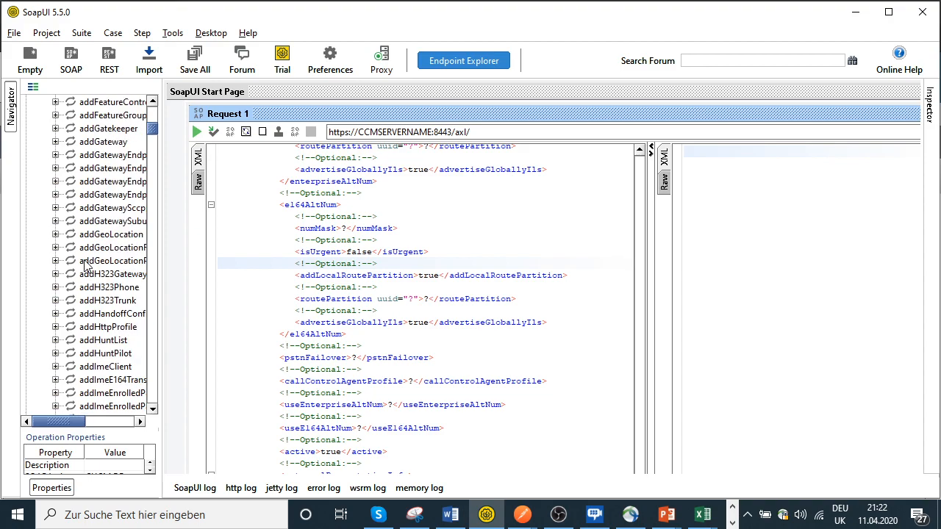
pyautogui.scroll(-10, 85, 267)
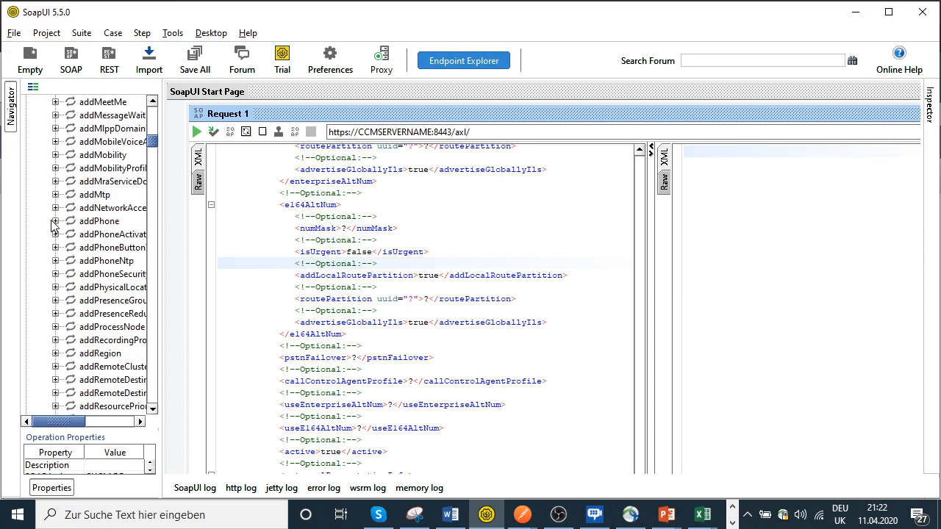
pyautogui.click(55, 221)
pyautogui.doubleClick(105, 235)
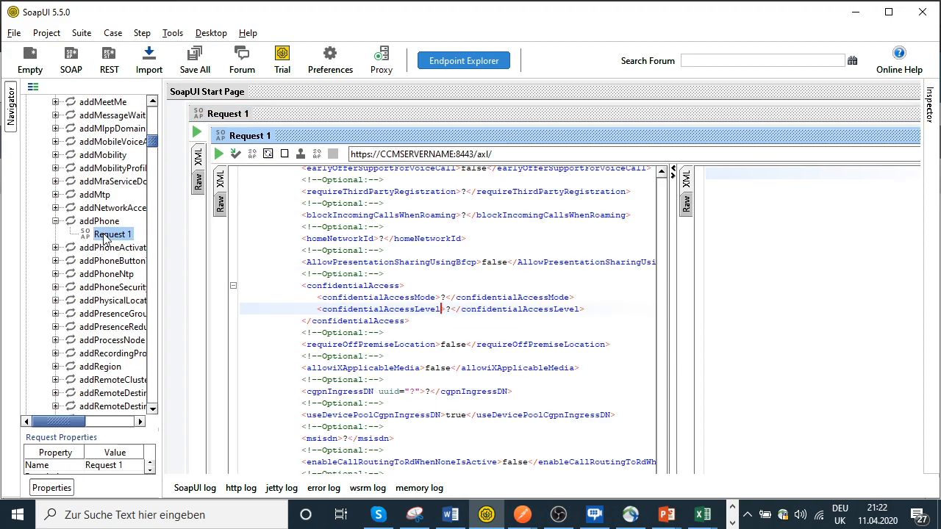
# Examine the optional elements of SoapUI's addPhone request, including the busyLampFields block
pyautogui.click(451, 239)
pyautogui.moveTo(534, 462); pyautogui.dragTo(384, 239)
pyautogui.scroll(20, 384, 239)
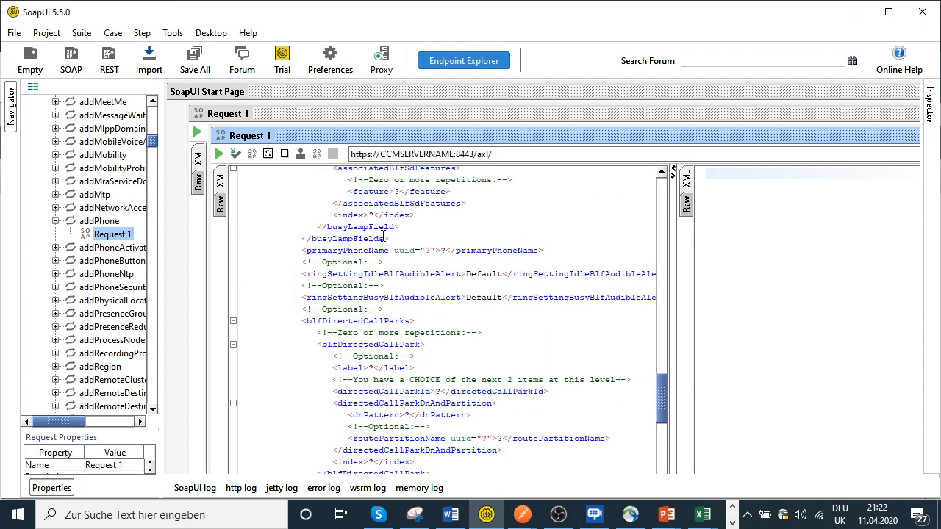
pyautogui.scroll(5, 384, 239)
pyautogui.click(384, 216)
pyautogui.moveTo(384, 216); pyautogui.dragTo(304, 205)
pyautogui.click(416, 285)
pyautogui.moveTo(416, 286); pyautogui.dragTo(300, 207)
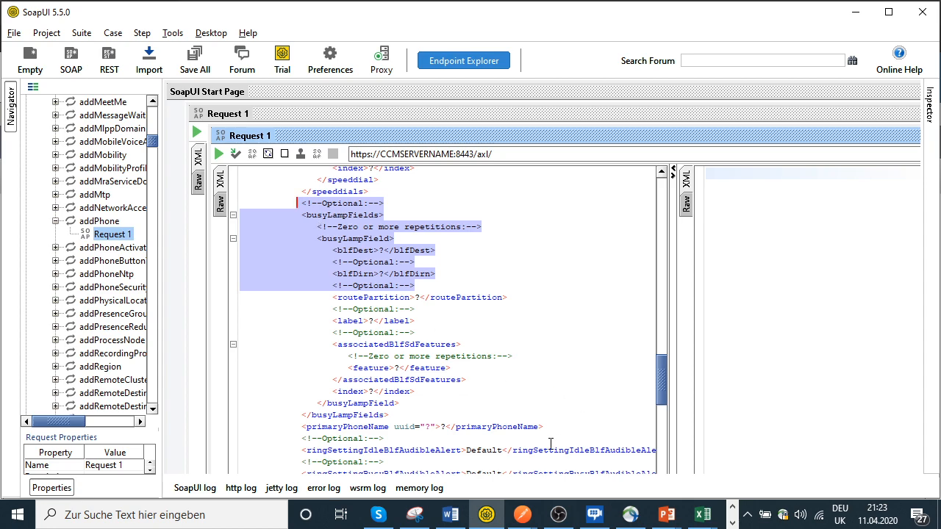
# Switch to Notepad++ and show the prepared addPhone request in the "new 3" document
pyautogui.click(733, 524)
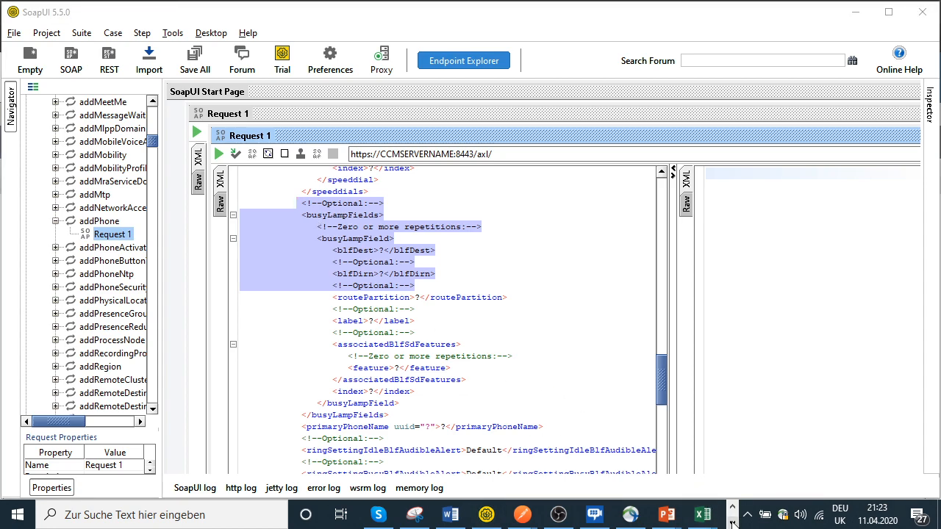
pyautogui.click(733, 524)
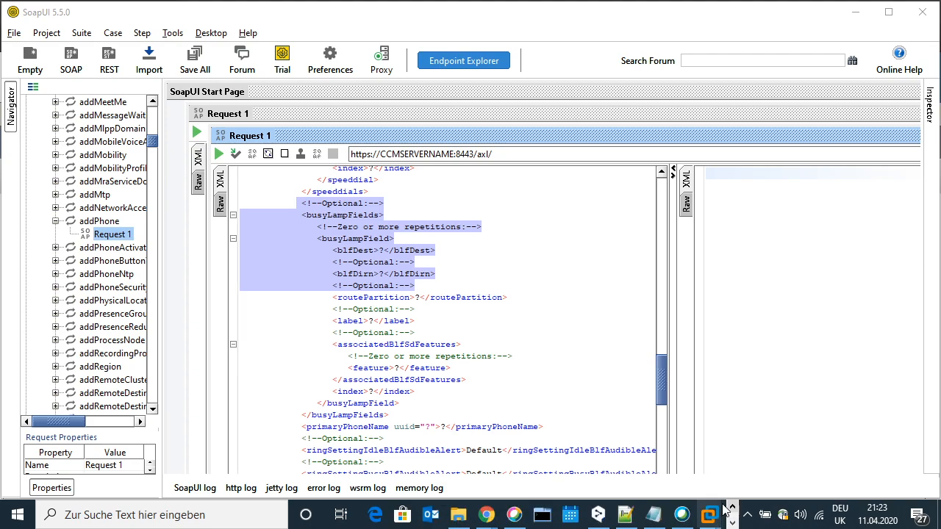
pyautogui.click(638, 518)
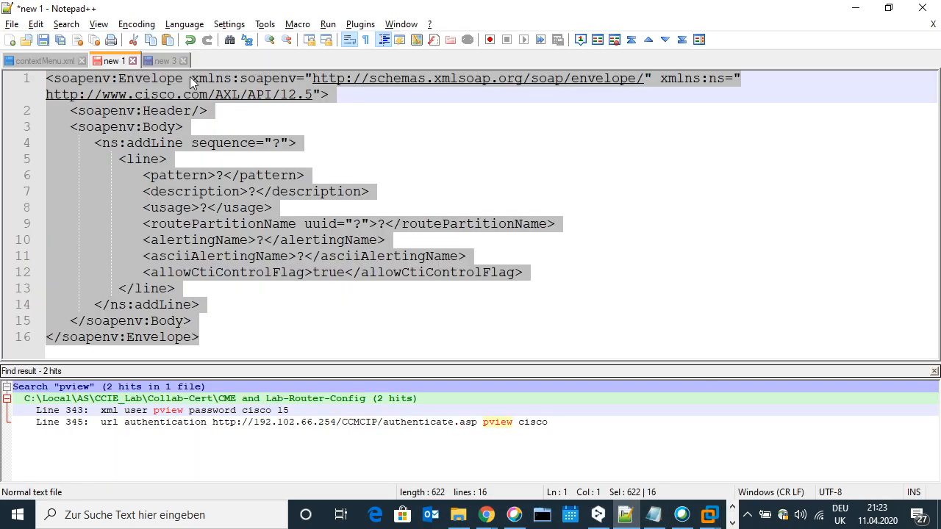
pyautogui.click(165, 61)
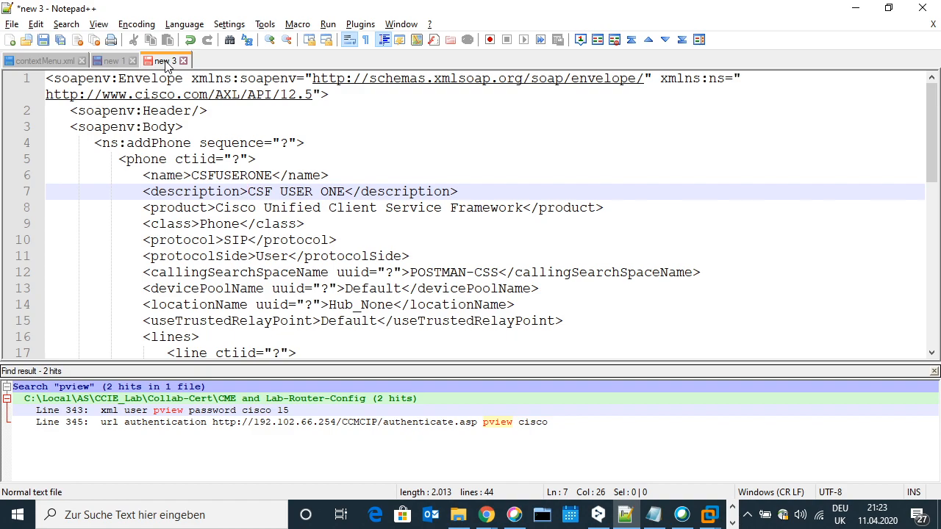
pyautogui.click(339, 146)
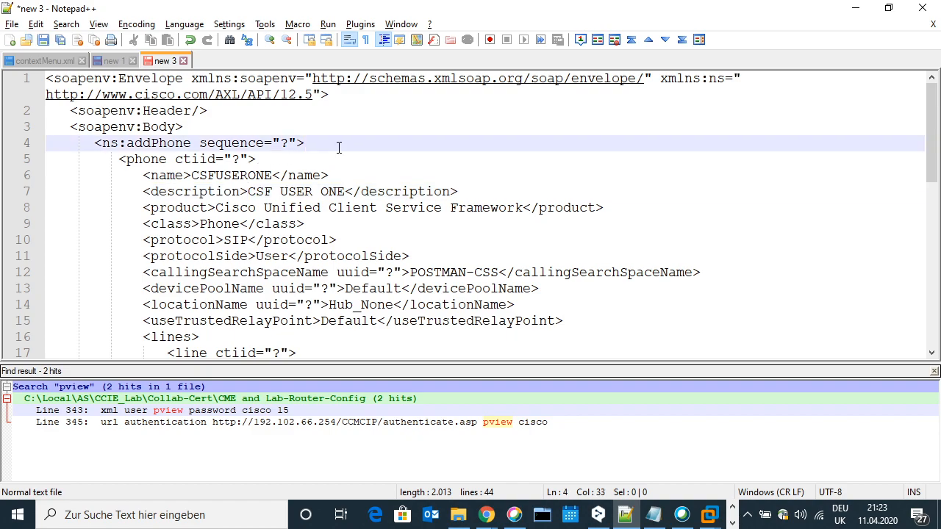
# Review the prepared addPhone request from the phone name to the closing envelope, including its associatedEndusers block
pyautogui.moveTo(144, 175); pyautogui.dragTo(278, 342)
pyautogui.scroll(-5, 348, 243)
pyautogui.scroll(5, 283, 210)
pyautogui.scroll(-9, 284, 210)
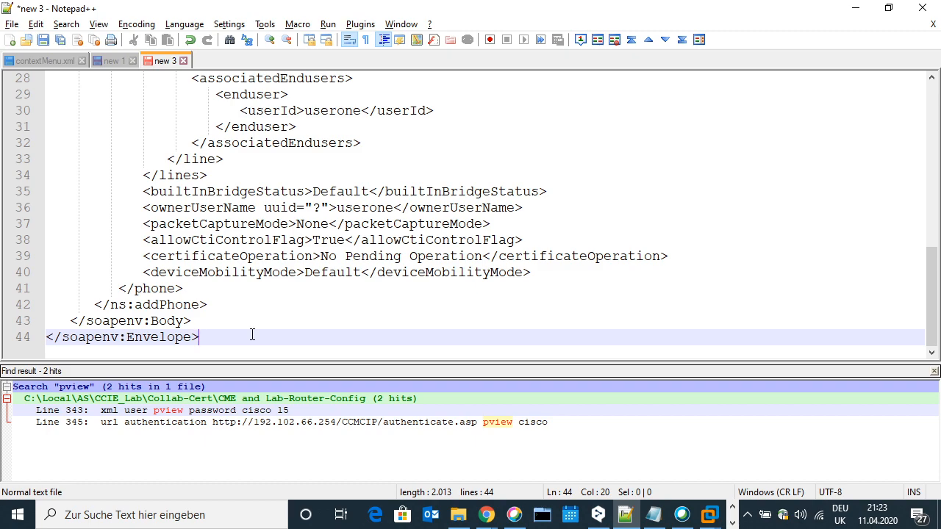
pyautogui.moveTo(245, 332); pyautogui.dragTo(169, 208)
pyautogui.click(227, 158)
pyautogui.moveTo(367, 141); pyautogui.dragTo(189, 79)
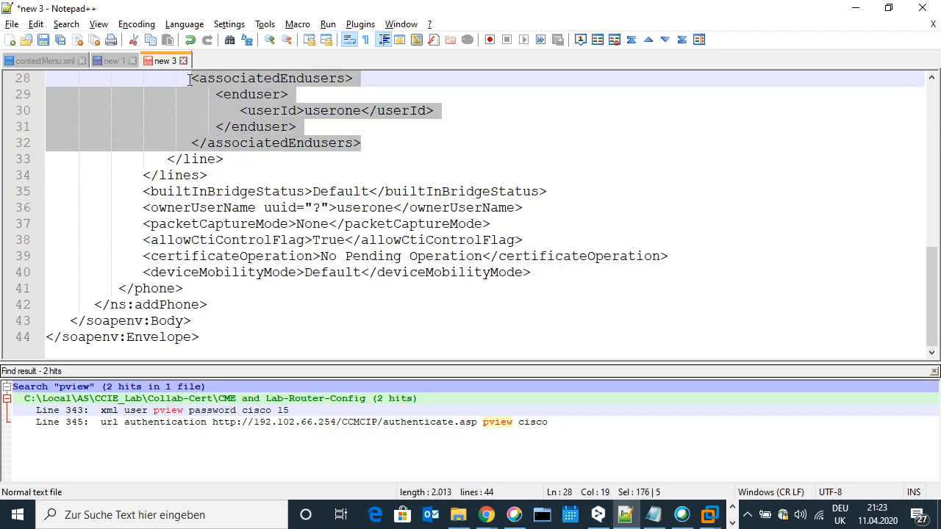
# Examine the line's displayAscii, maxNumCalls and busyTrigger elements in the addPhone request
pyautogui.scroll(5, 197, 128)
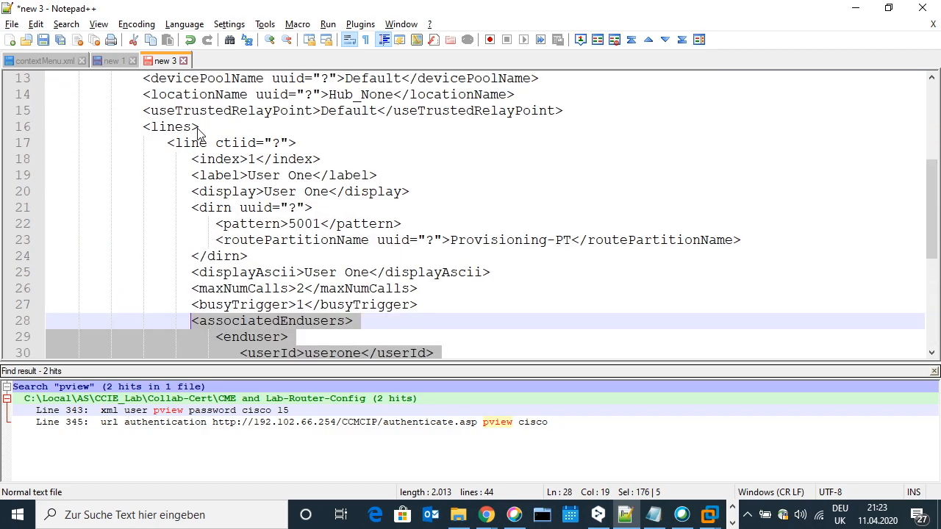
pyautogui.click(296, 289)
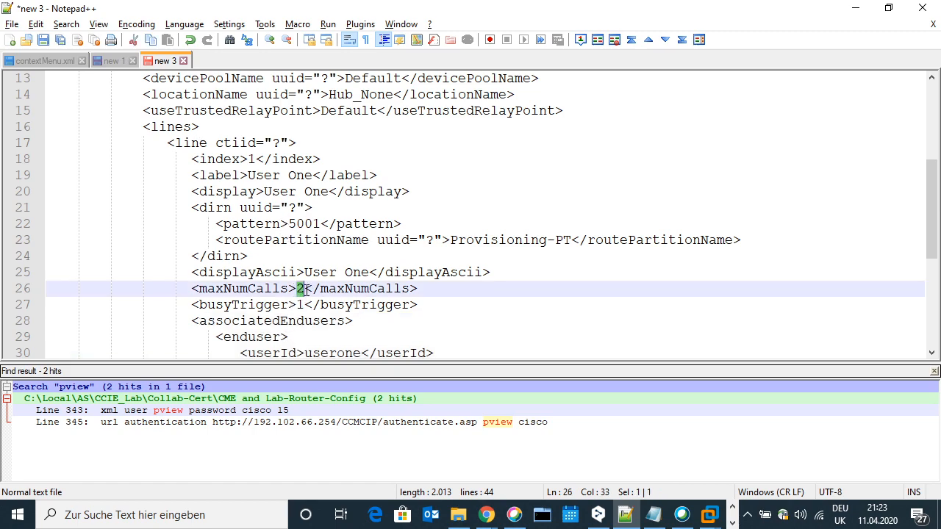
pyautogui.moveTo(312, 304); pyautogui.dragTo(288, 305)
pyautogui.moveTo(425, 305); pyautogui.dragTo(40, 266)
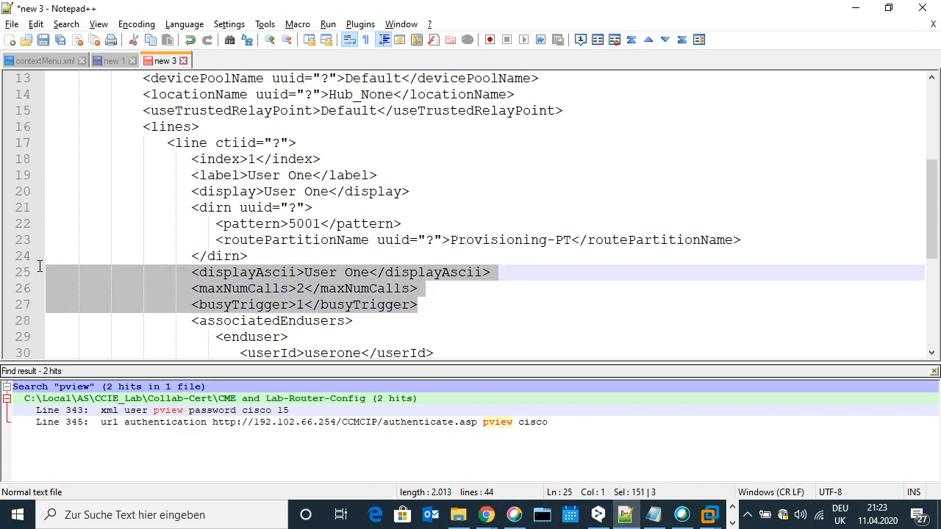
pyautogui.scroll(4, 188, 250)
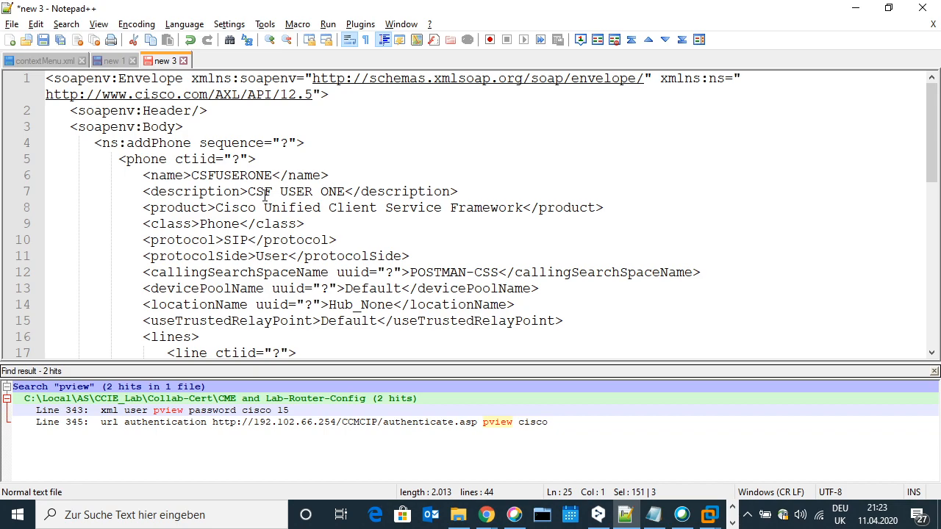
# Minimise Notepad++, close Postman's Collection Runner window and switch to the main Postman window
pyautogui.click(855, 15)
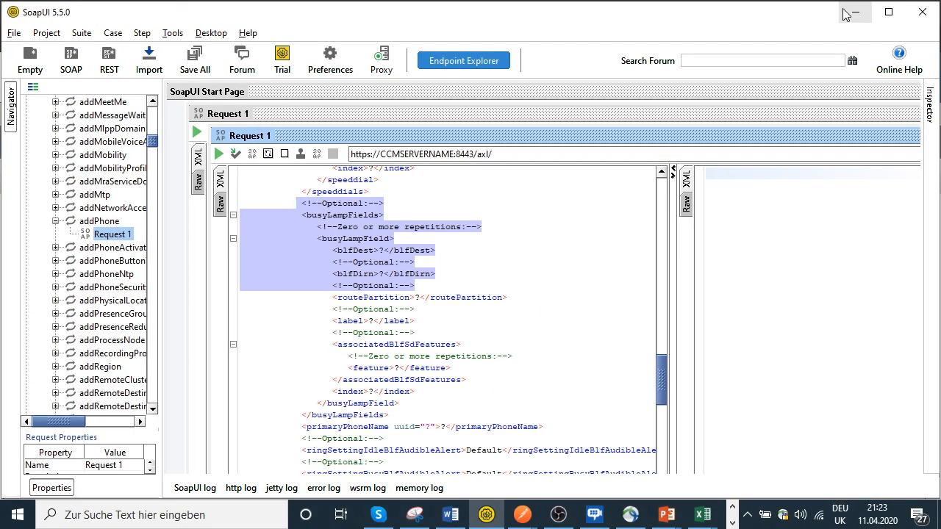
pyautogui.click(488, 298)
pyautogui.click(523, 514)
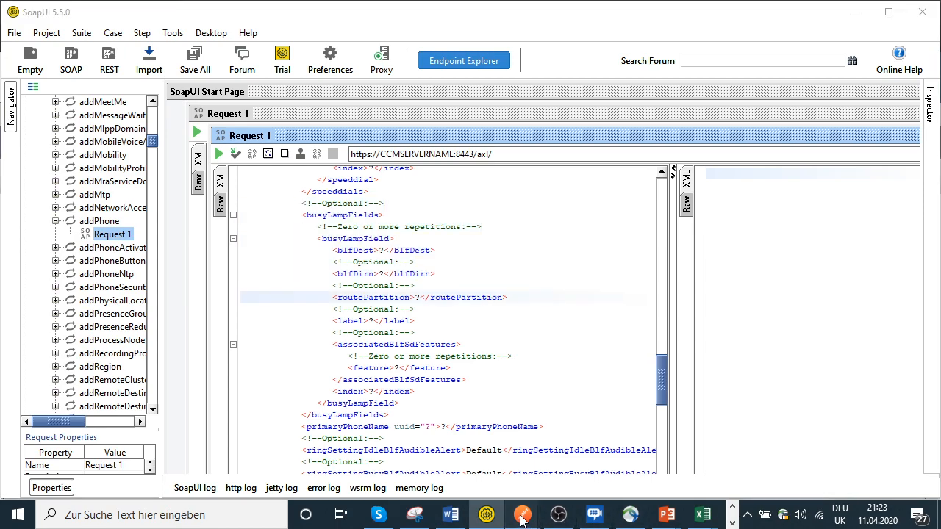
pyautogui.moveTo(586, 467)
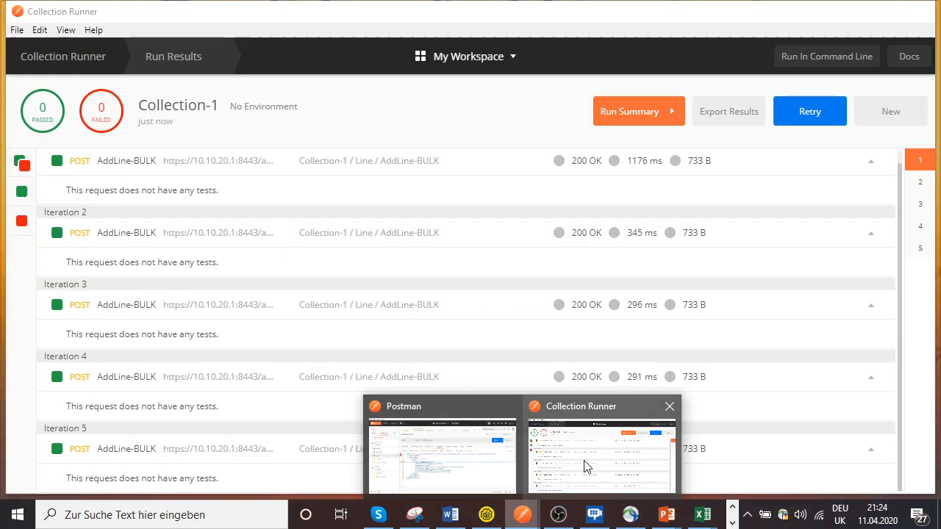
pyautogui.click(670, 407)
pyautogui.click(493, 448)
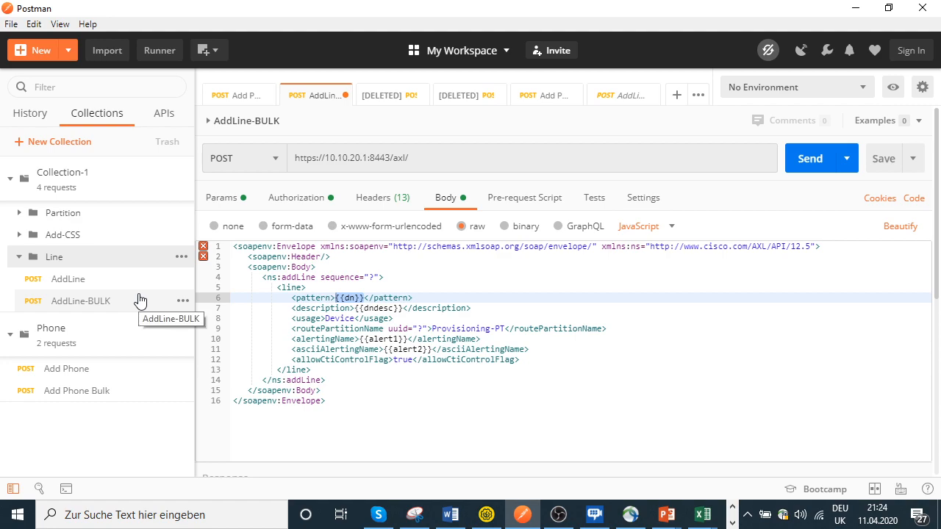
# Collapse the Line folder, open the Add Phone Bulk request and select its entire XML body
pyautogui.click(19, 258)
pyautogui.click(56, 350)
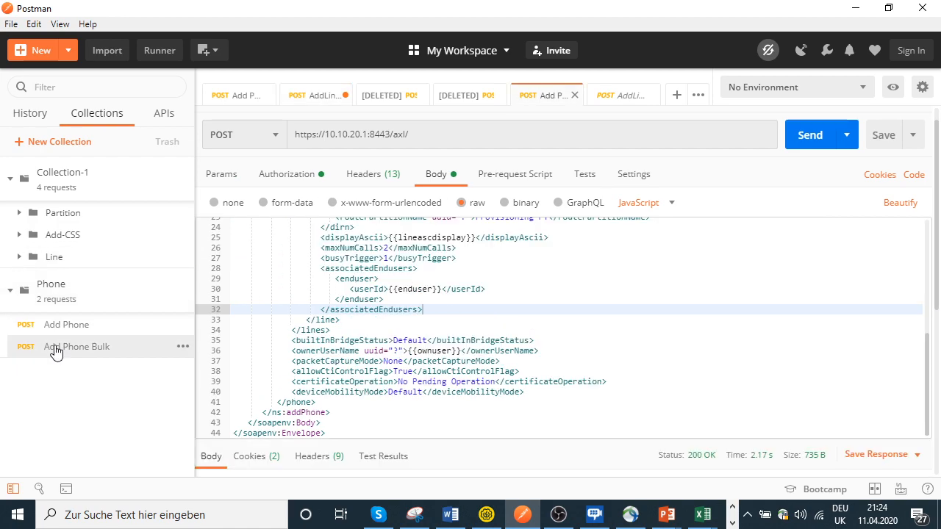
pyautogui.click(397, 340)
pyautogui.moveTo(331, 433); pyautogui.dragTo(232, 222)
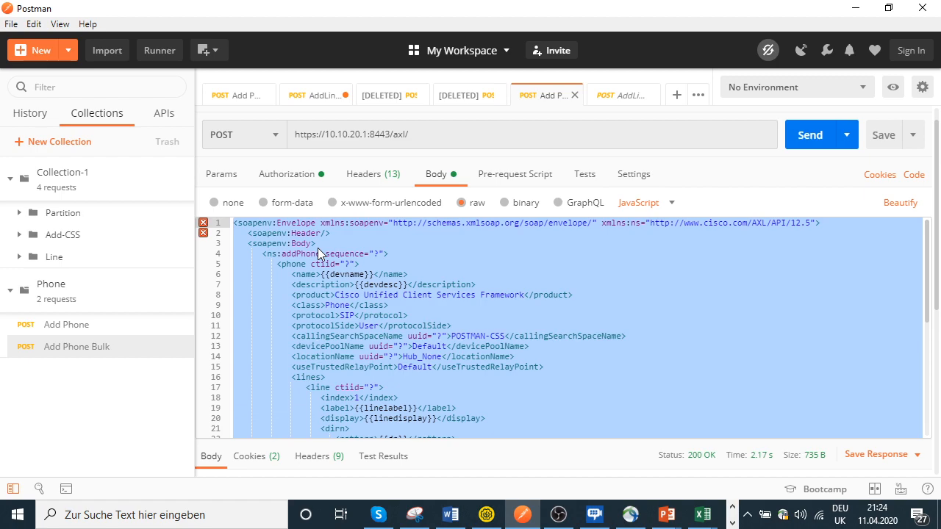
# Examine the {{devname}} and {{devdesc}} variables in the phone's name and description elements
pyautogui.click(353, 278)
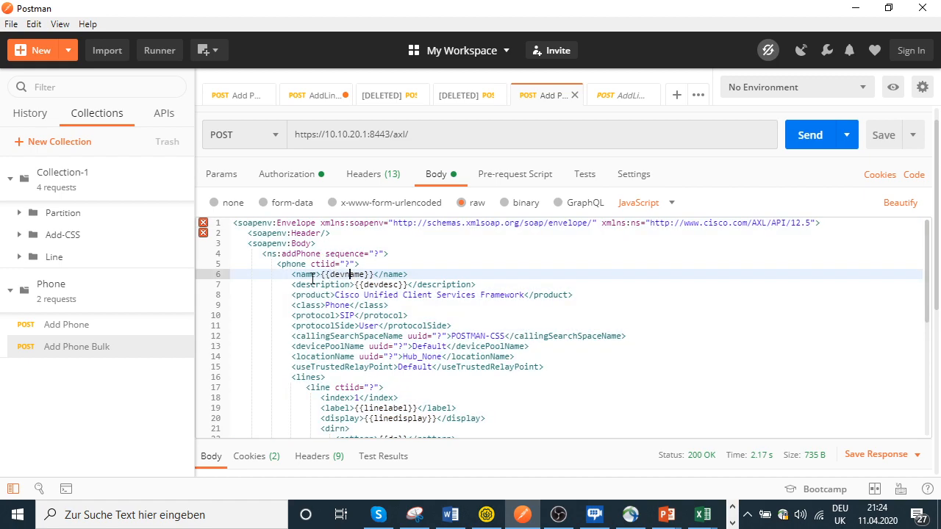
pyautogui.moveTo(293, 275); pyautogui.dragTo(364, 273)
pyautogui.click(330, 273)
pyautogui.moveTo(364, 285); pyautogui.dragTo(397, 285)
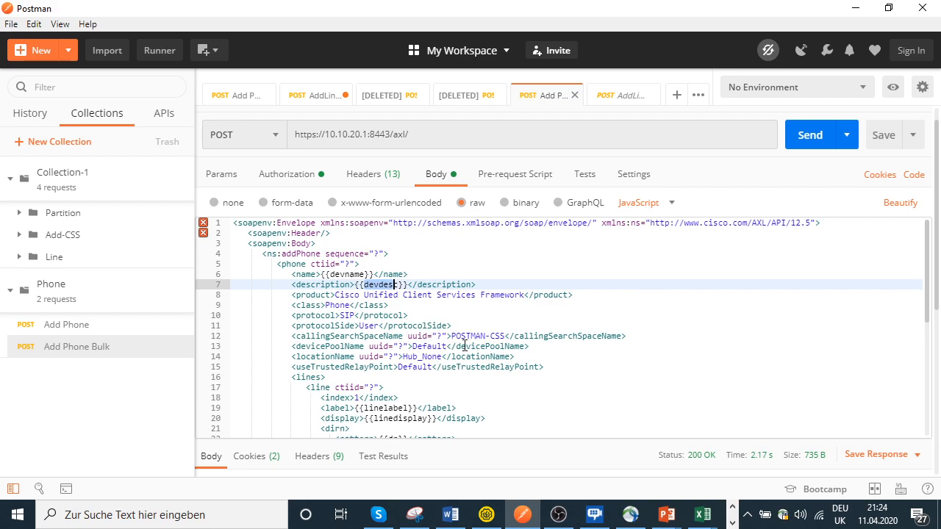
# Examine the request's fixed callingSearchSpaceName and devicePoolName values
pyautogui.moveTo(292, 337); pyautogui.dragTo(640, 337)
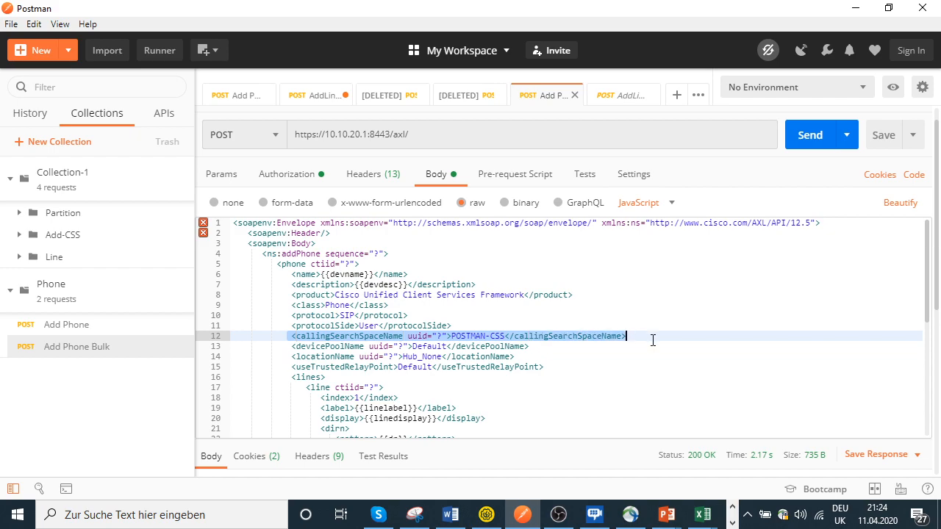
pyautogui.click(494, 333)
pyautogui.click(506, 336)
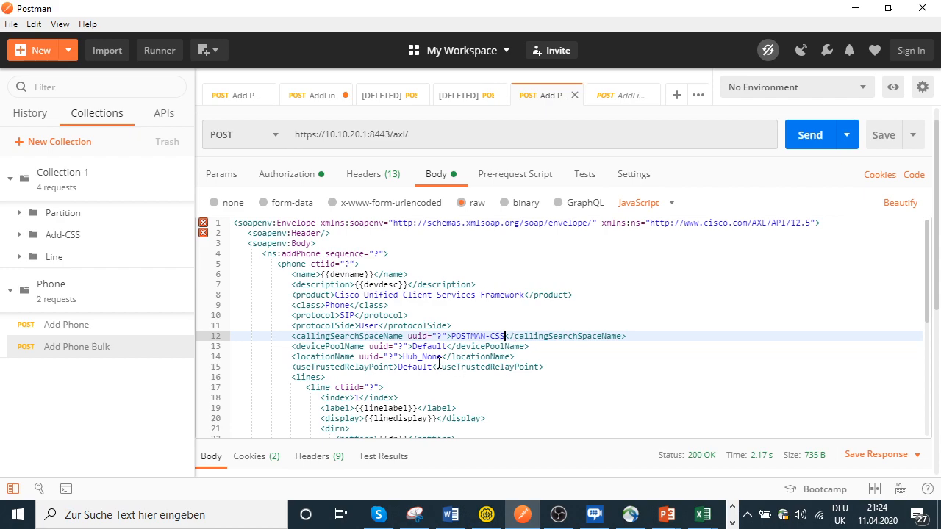
pyautogui.click(444, 346)
# Examine the {{linelabel}} and {{linedisplay}} variables in the line's label and display elements
pyautogui.moveTo(444, 347); pyautogui.dragTo(356, 364)
pyautogui.scroll(-2, 416, 351)
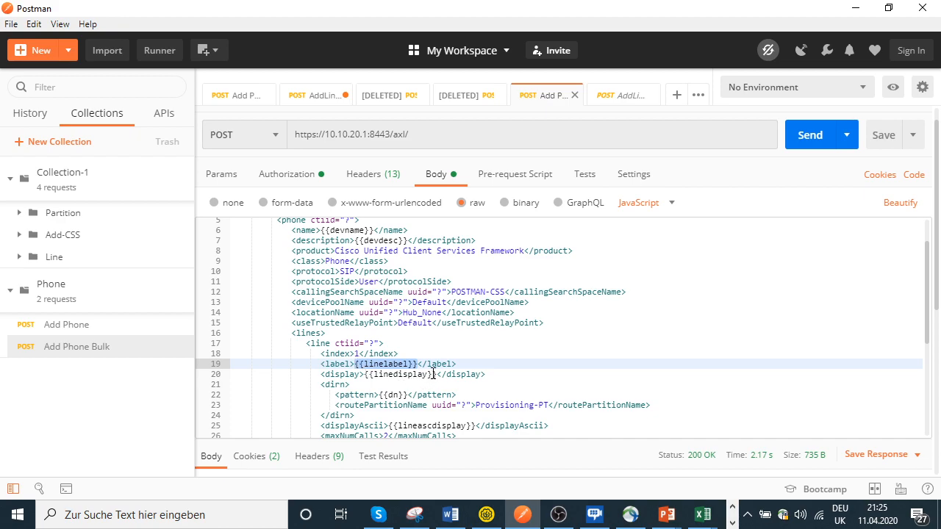
pyautogui.moveTo(436, 375); pyautogui.dragTo(373, 374)
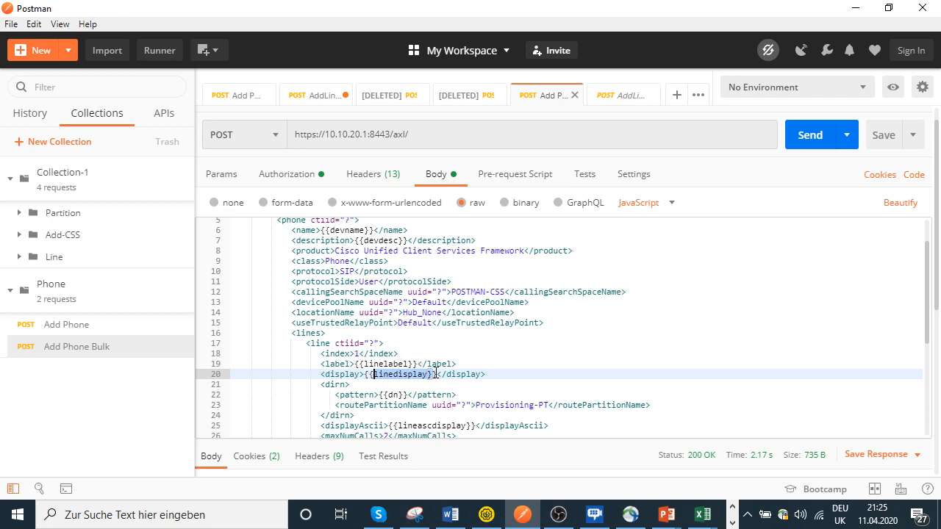
pyautogui.click(438, 374)
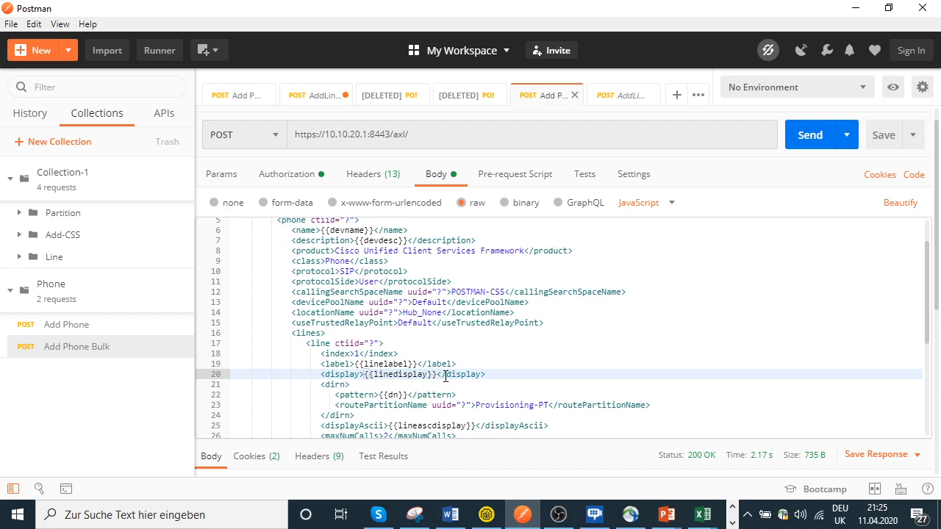
pyautogui.press('Left')
pyautogui.press('Left')
pyautogui.press('Left')
pyautogui.press('Left')
pyautogui.press('Left')
pyautogui.press('Left')
pyautogui.press('Left')
pyautogui.press('Left')
pyautogui.press('Left')
pyautogui.press('Left')
pyautogui.press('Left')
pyautogui.press('Left')
pyautogui.press('Left')
pyautogui.press('Left')
pyautogui.press('Right')
pyautogui.press('Right')
pyautogui.press('Right')
pyautogui.press('Right')
pyautogui.press('Right')
pyautogui.press('Right')
pyautogui.press('Right')
pyautogui.press('Right')
pyautogui.press('Right')
pyautogui.press('Right')
pyautogui.press('Right')
pyautogui.press('Right')
pyautogui.press('Right')
pyautogui.press('Right')
pyautogui.press('Right')
# Examine the {{dn}} variable in the line's pattern and the fixed Provisioning-PT route partition
pyautogui.click(411, 396)
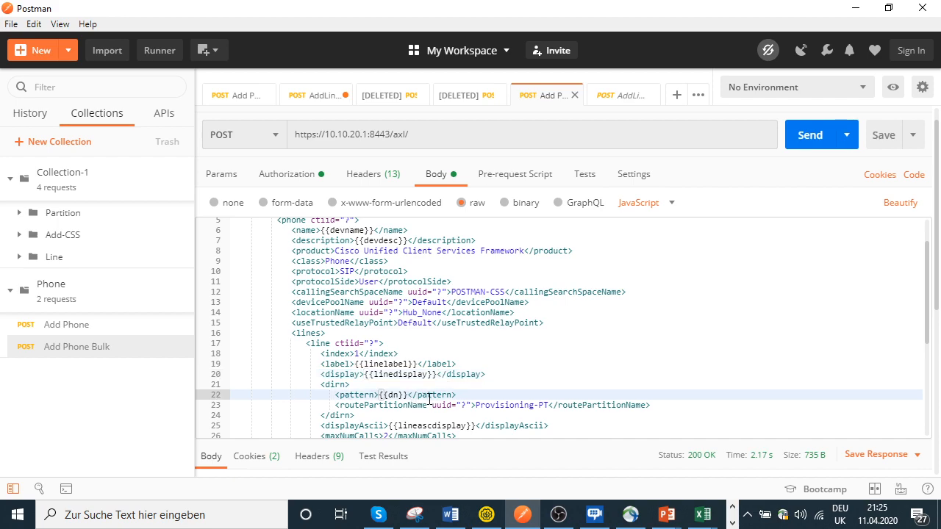
pyautogui.hotkey('shift', 'Left')
pyautogui.hotkey('shift', 'Left')
pyautogui.hotkey('shift', 'Left')
pyautogui.hotkey('shift', 'Left')
pyautogui.hotkey('shift', 'Left')
pyautogui.hotkey('shift', 'Left')
pyautogui.scroll(-1, 449, 412)
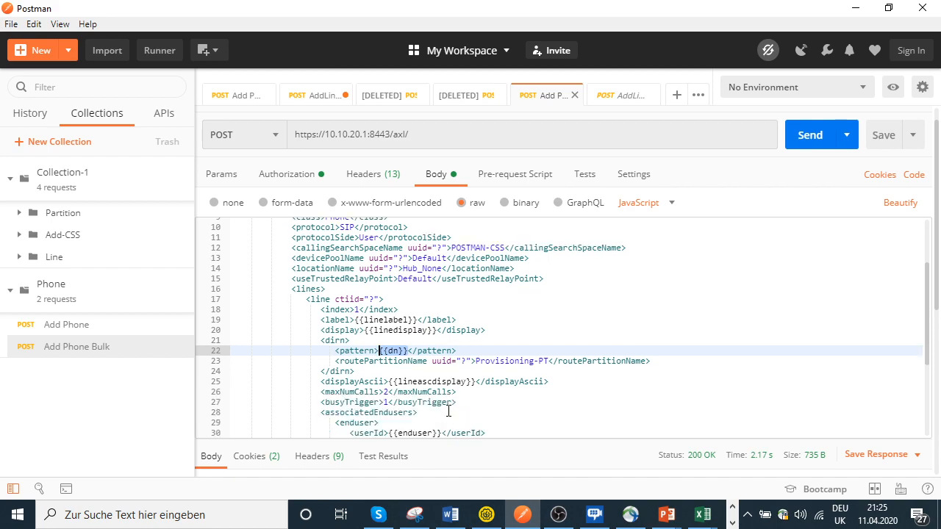
pyautogui.click(476, 361)
pyautogui.moveTo(476, 361); pyautogui.dragTo(550, 361)
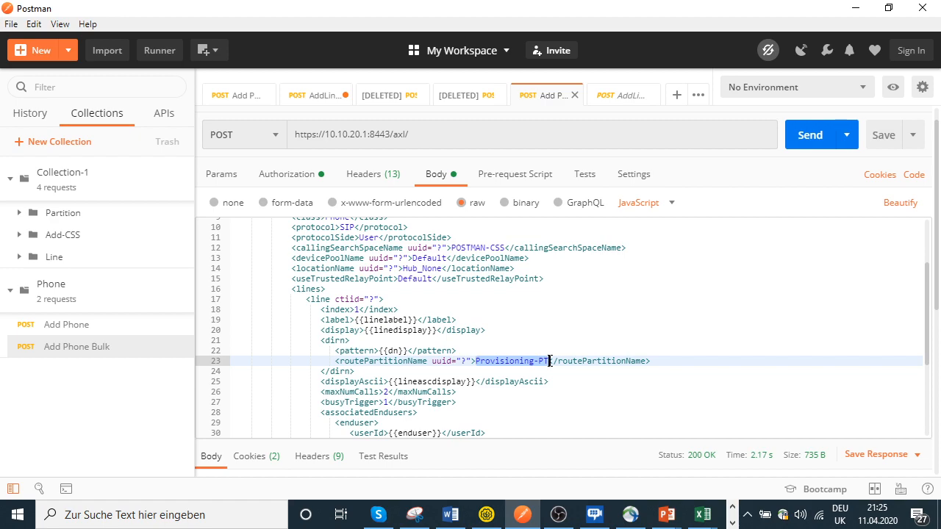
# Examine the {{lineascdisplay}} variable and the line's maxNumCalls and busyTrigger values
pyautogui.moveTo(476, 382); pyautogui.dragTo(391, 382)
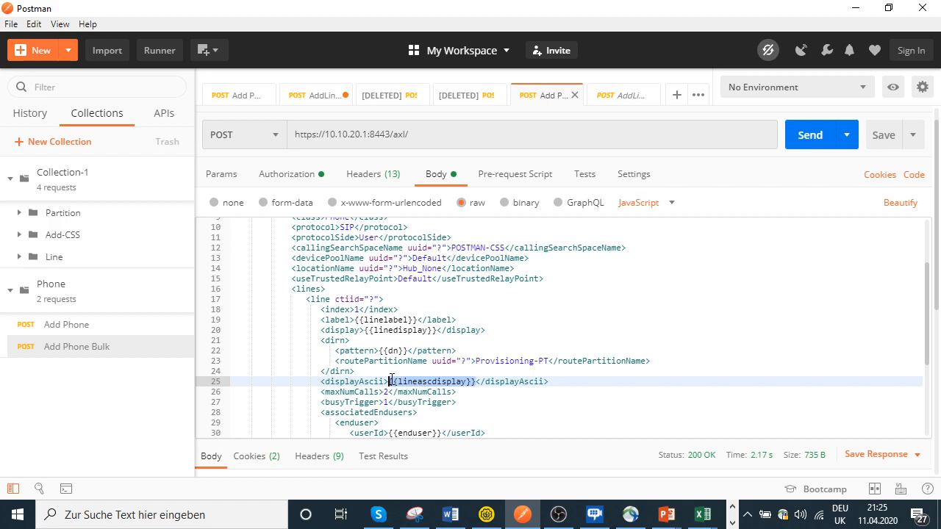
pyautogui.click(409, 382)
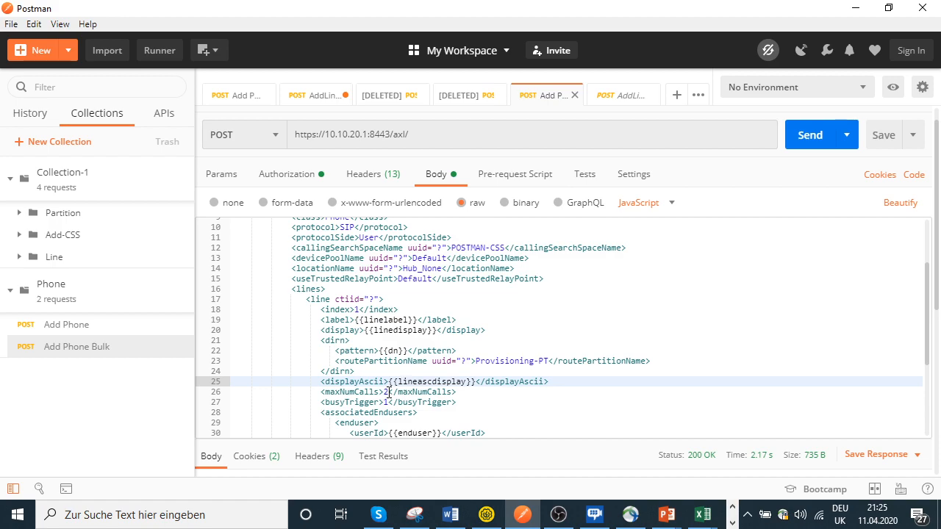
pyautogui.click(383, 392)
pyautogui.click(388, 402)
pyautogui.press('BackSpace')
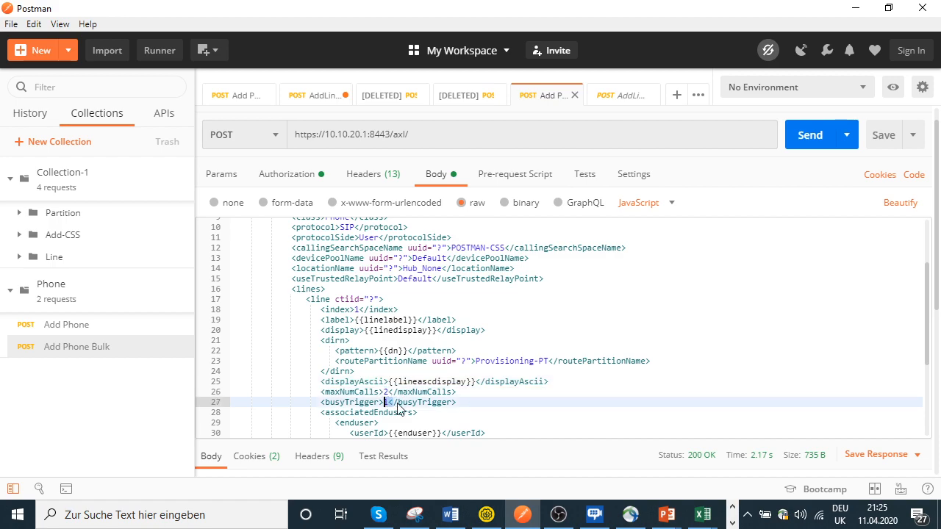
# Examine the {{enduser}} variable in the userId element of the line's associated end users
pyautogui.scroll(-2, 411, 399)
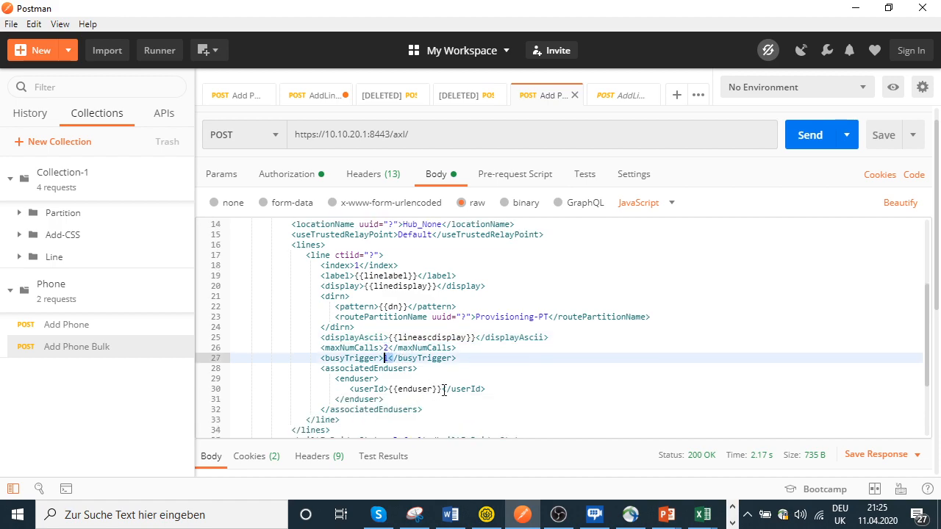
pyautogui.write('1')
pyautogui.moveTo(442, 392); pyautogui.dragTo(390, 390)
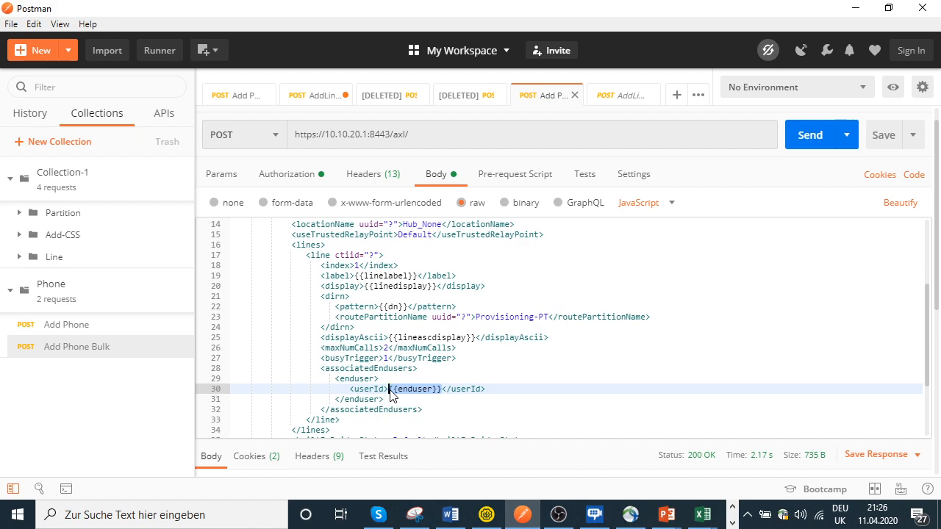
pyautogui.scroll(-1, 390, 396)
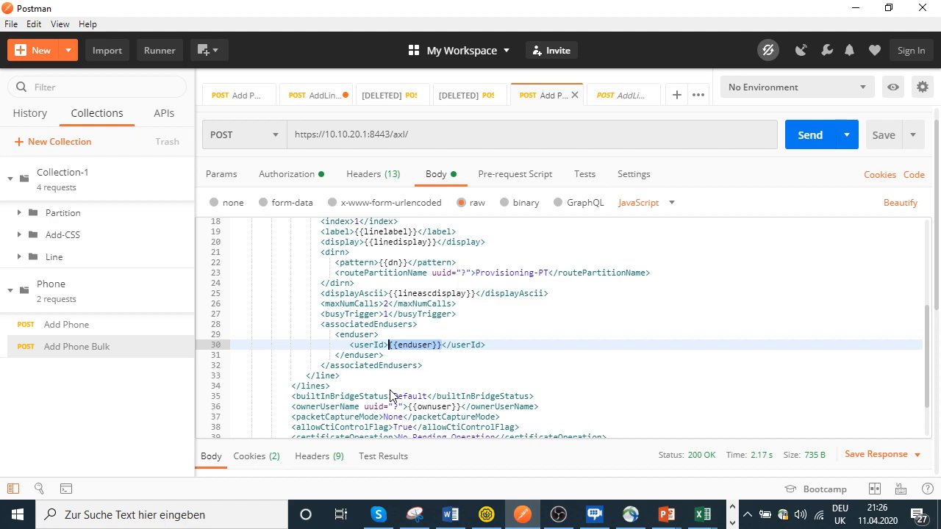
pyautogui.scroll(-2, 393, 398)
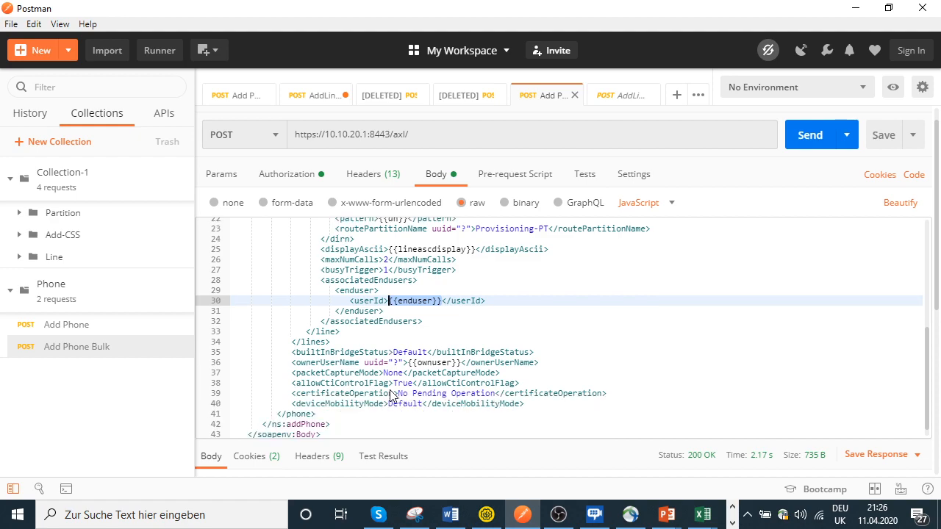
# Examine the phone's allowCtiControlFlag value and the {{ownuser}} variable in the ownerUserName element
pyautogui.click(362, 342)
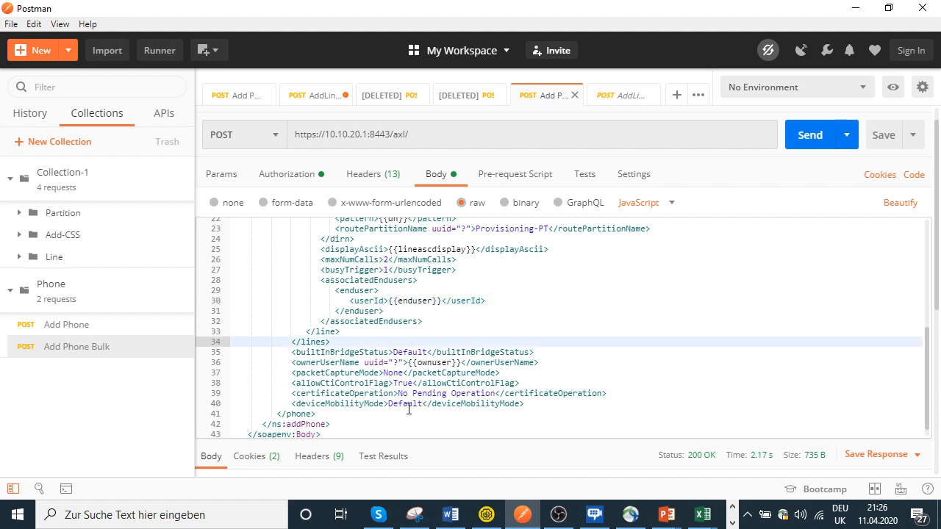
pyautogui.moveTo(293, 383); pyautogui.dragTo(380, 383)
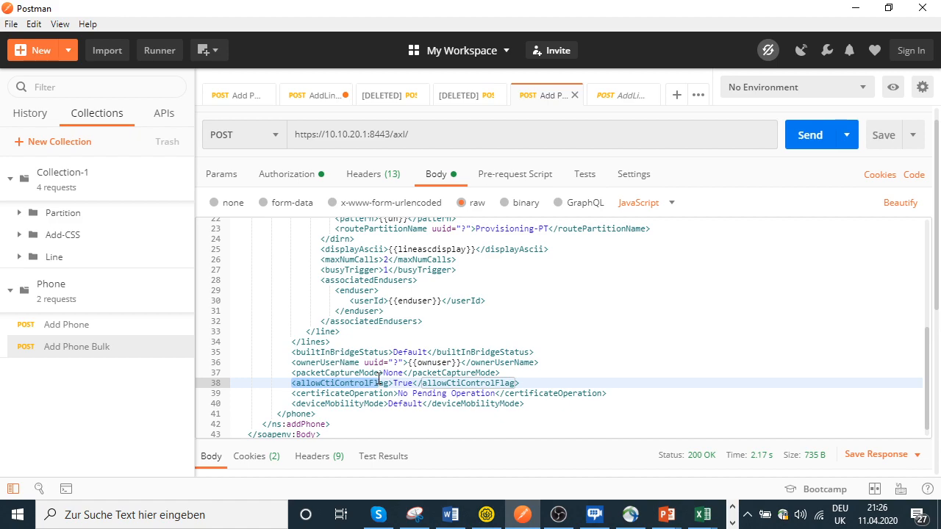
pyautogui.click(394, 383)
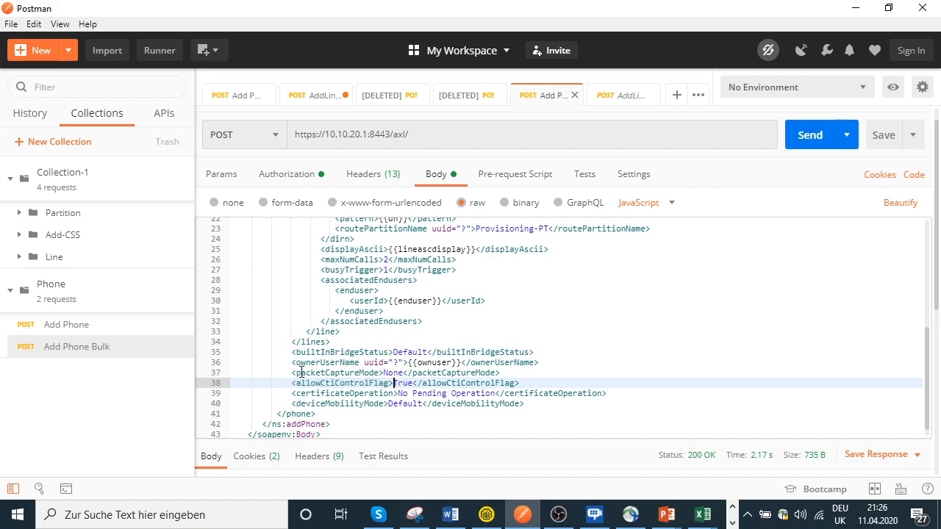
pyautogui.moveTo(292, 363); pyautogui.dragTo(360, 362)
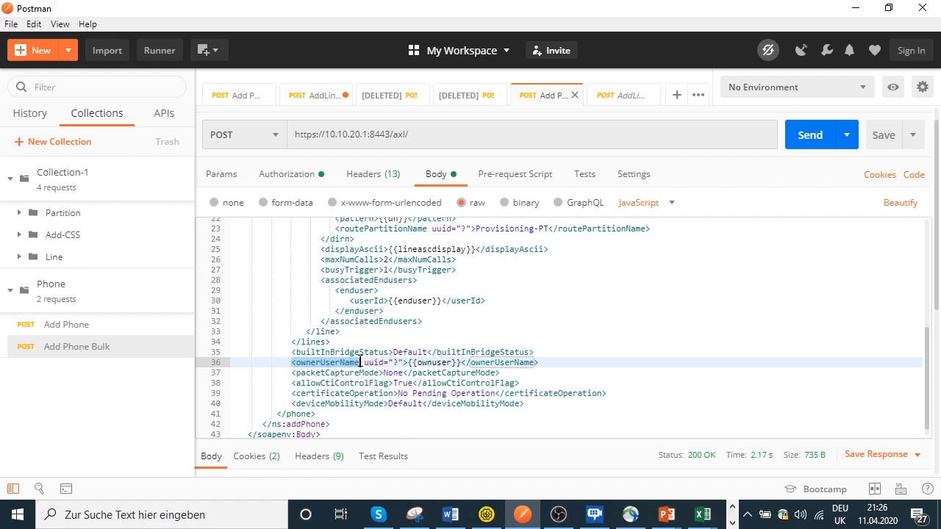
pyautogui.click(424, 362)
pyautogui.moveTo(424, 363); pyautogui.dragTo(461, 362)
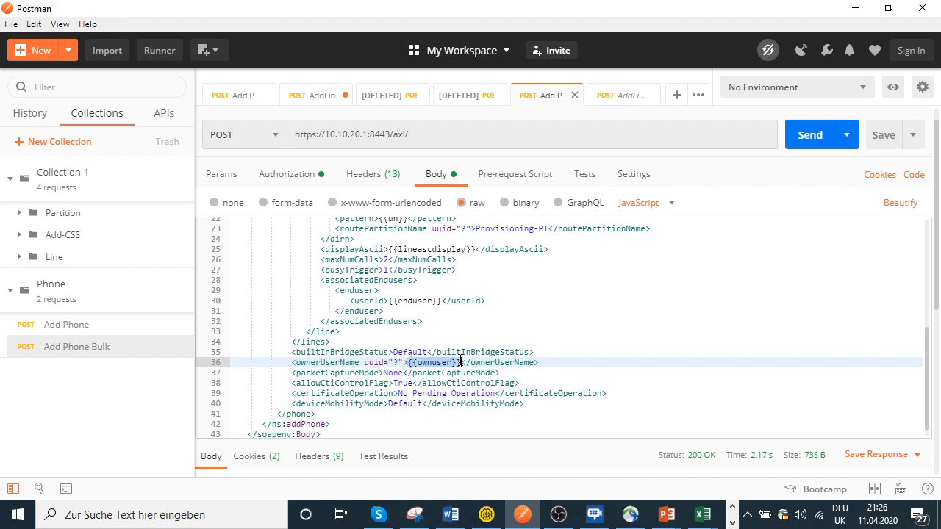
# Enable the global variables ownuser, enduser, lineascdisplay, linedisplay, linelabel, devdesc and devname, plus the dn entry between linedisplay and lineascdisplay
pyautogui.click(924, 89)
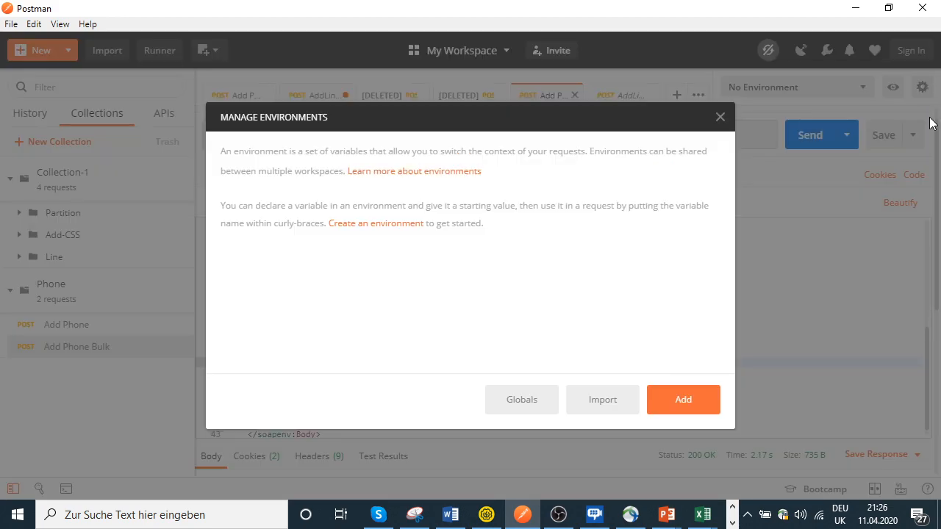
pyautogui.click(527, 402)
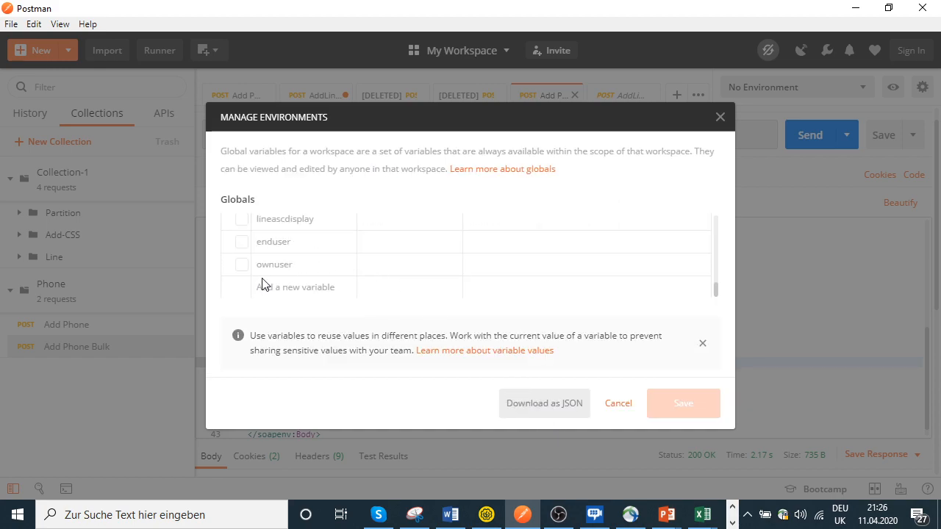
pyautogui.click(244, 267)
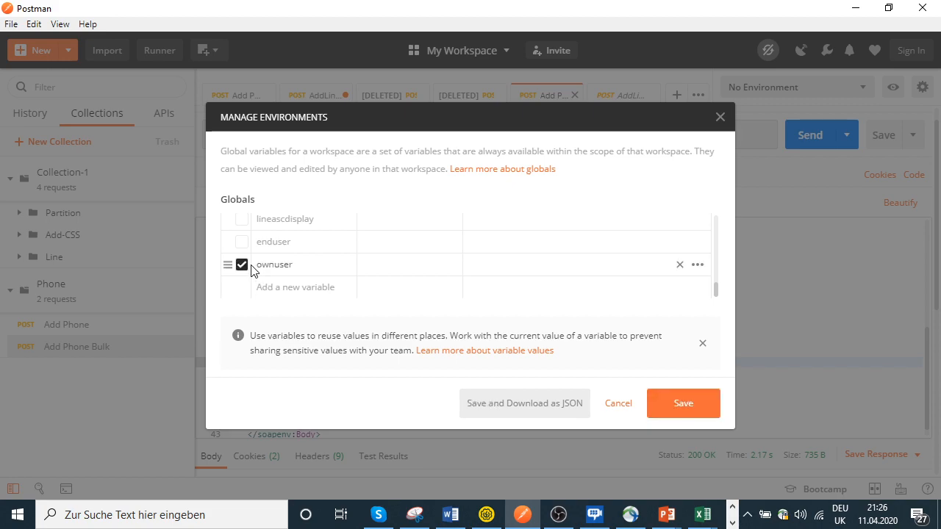
pyautogui.click(242, 244)
pyautogui.click(242, 219)
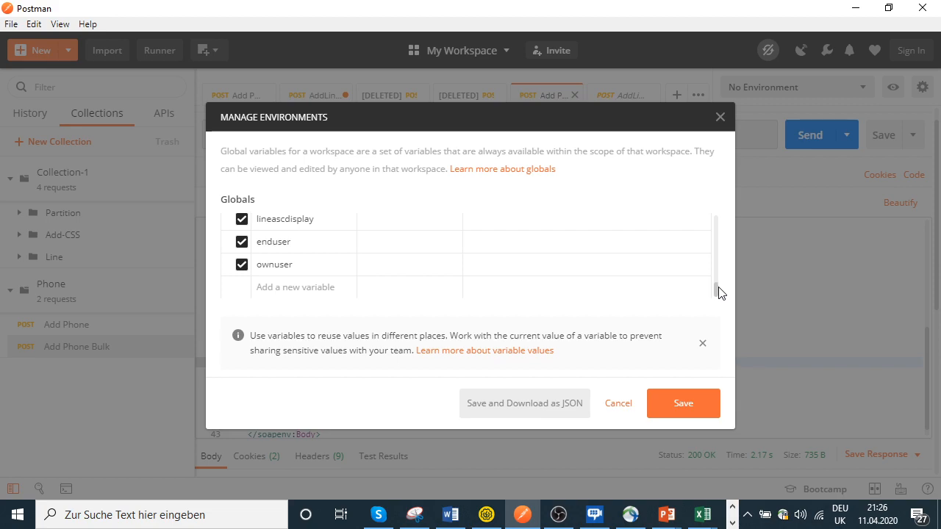
pyautogui.moveTo(716, 292); pyautogui.dragTo(719, 262)
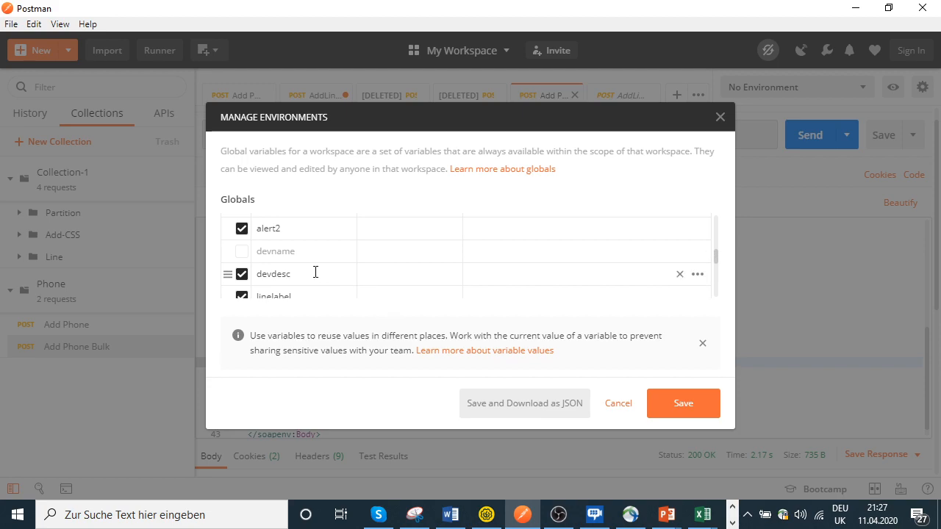
pyautogui.click(242, 251)
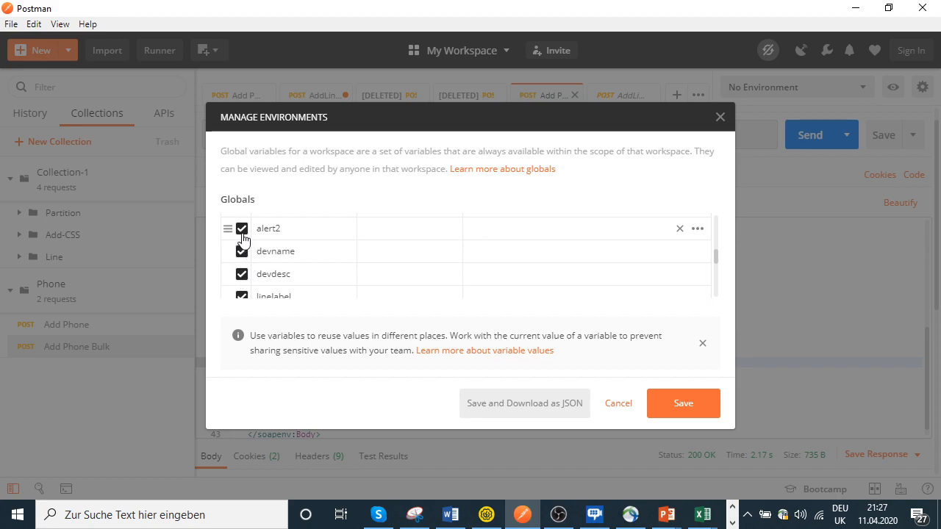
# Disable the line-related global variables alert2, alert1 and dndesc, plus the dn entry directly above dndesc
pyautogui.click(242, 229)
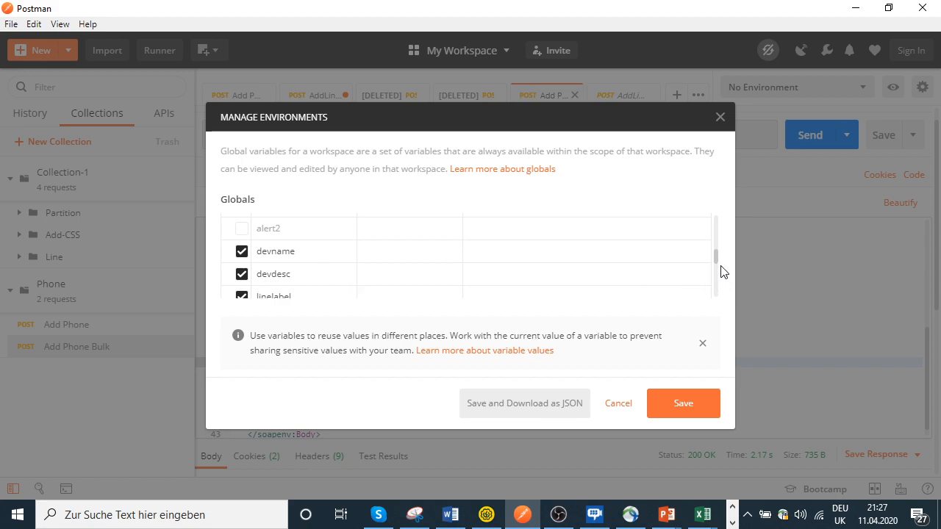
pyautogui.moveTo(716, 261); pyautogui.dragTo(719, 254)
pyautogui.click(243, 262)
pyautogui.click(242, 236)
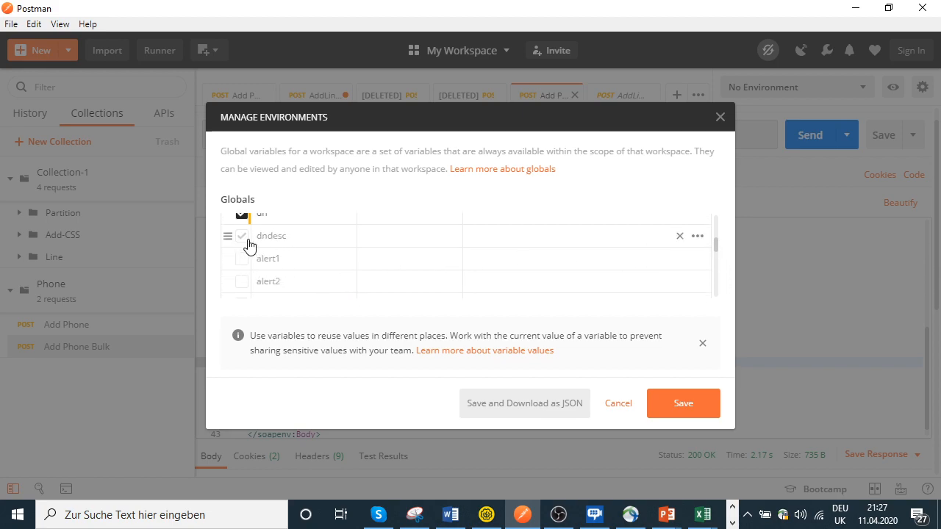
pyautogui.moveTo(716, 253); pyautogui.dragTo(717, 231)
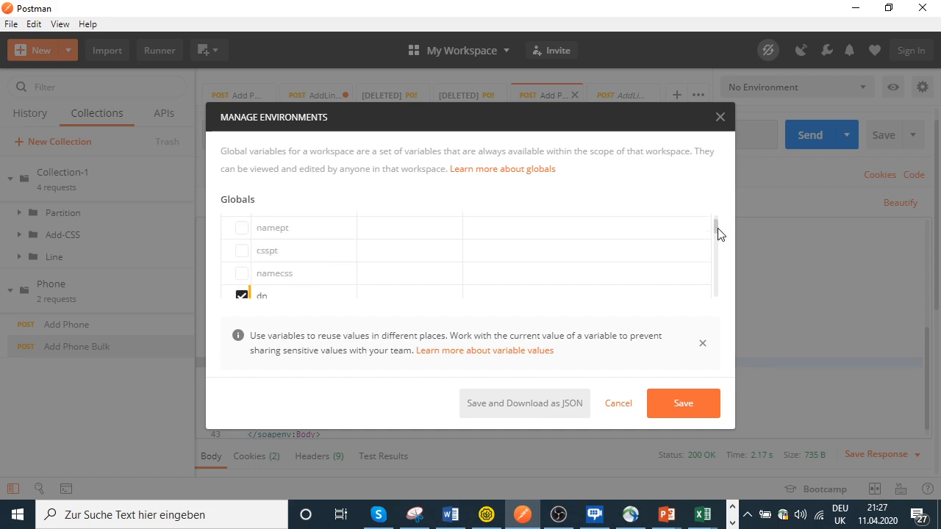
pyautogui.click(243, 296)
# Review the enabled phone variables, save the globals and close the environment manager
pyautogui.moveTo(714, 225); pyautogui.dragTo(715, 277)
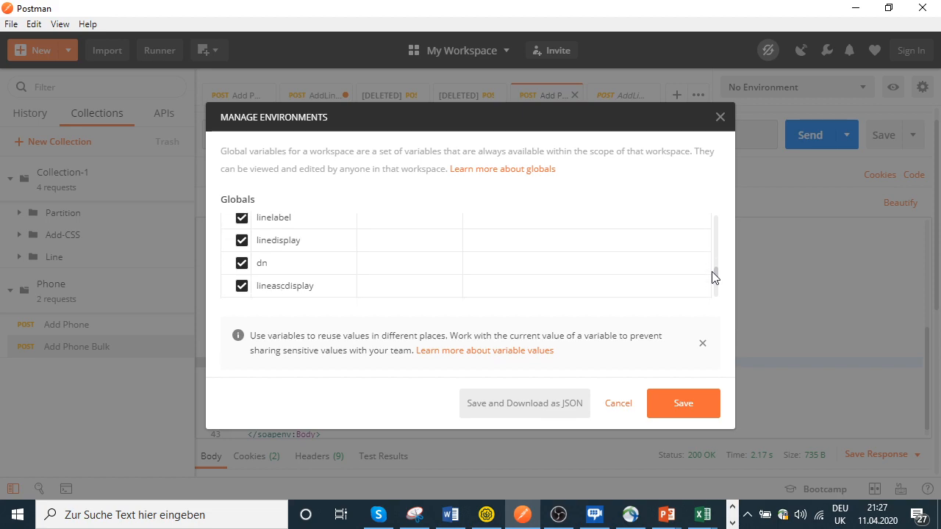
pyautogui.moveTo(712, 271); pyautogui.dragTo(714, 292)
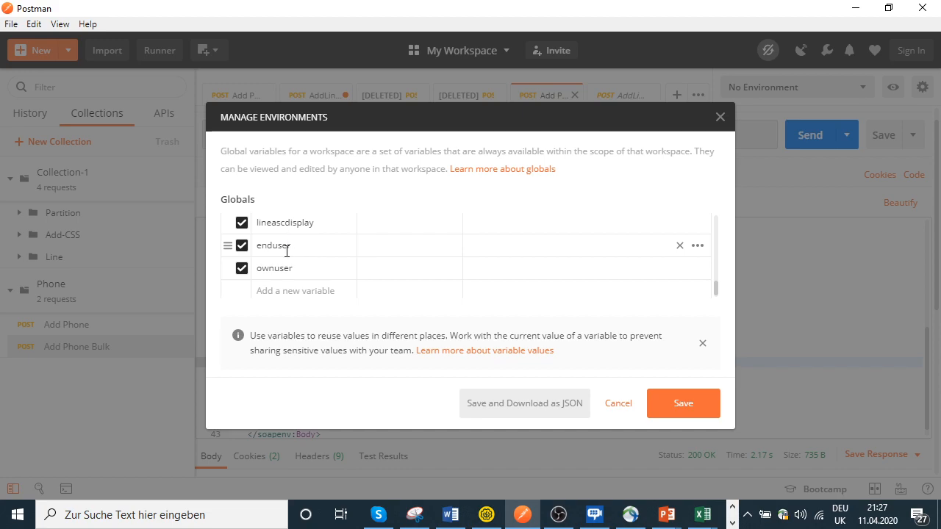
pyautogui.click(678, 412)
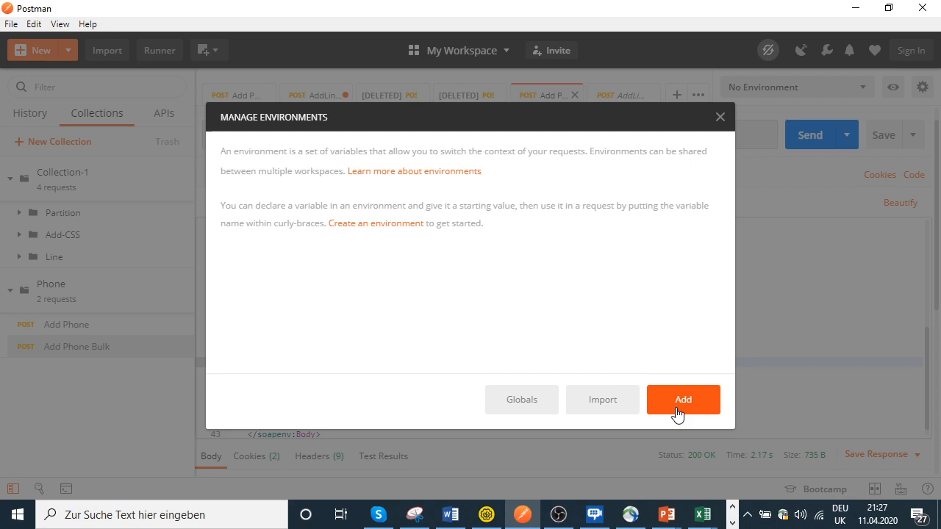
pyautogui.click(720, 117)
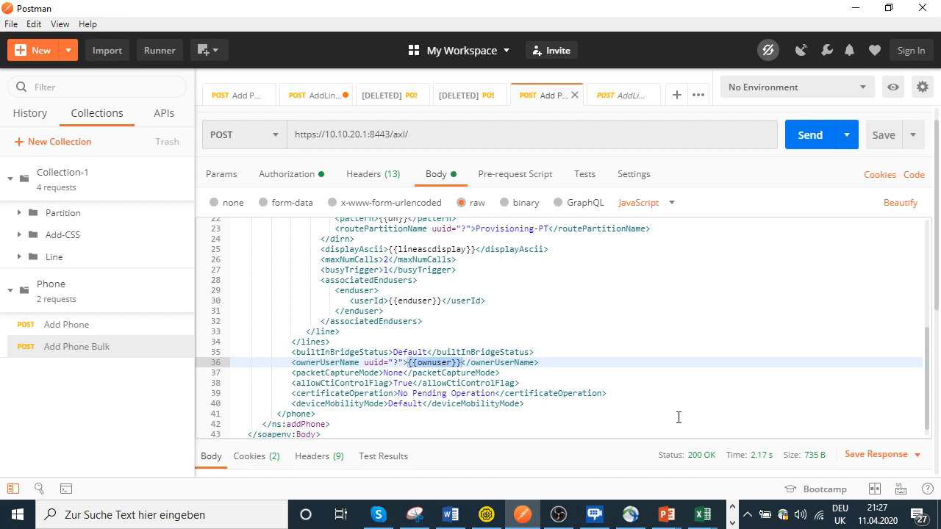
# Switch to the Mappe1 workbook in Excel and clear the old line data from cells A1:D6
pyautogui.moveTo(708, 515)
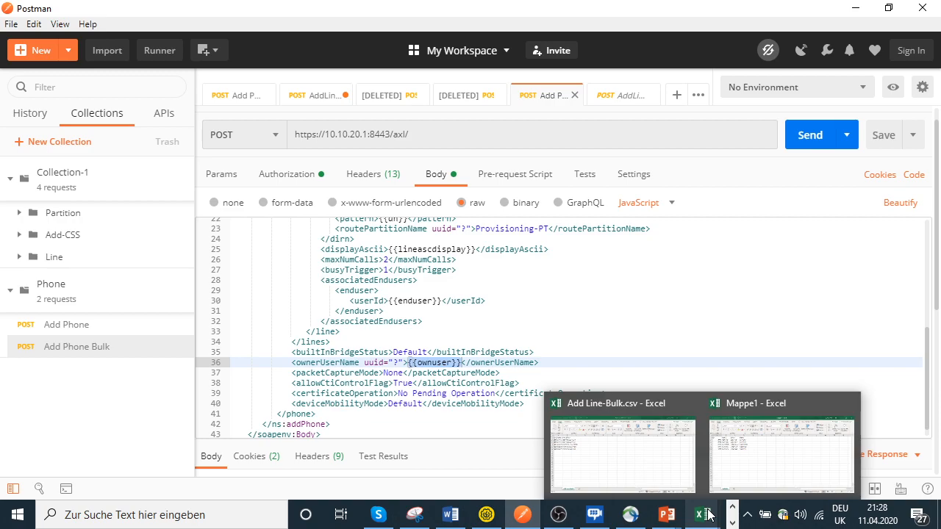
pyautogui.click(791, 456)
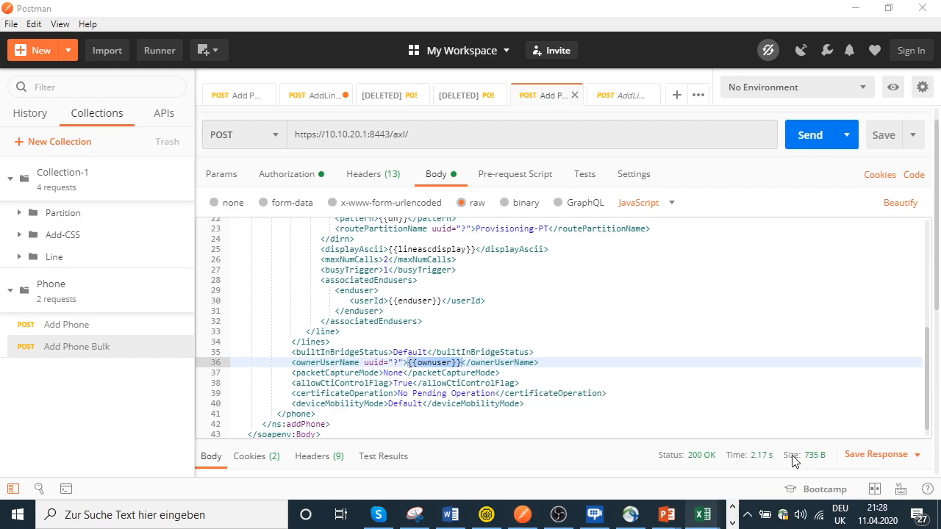
pyautogui.press('Up')
pyautogui.press('Up')
pyautogui.press('Up')
pyautogui.moveTo(64, 142); pyautogui.dragTo(235, 221)
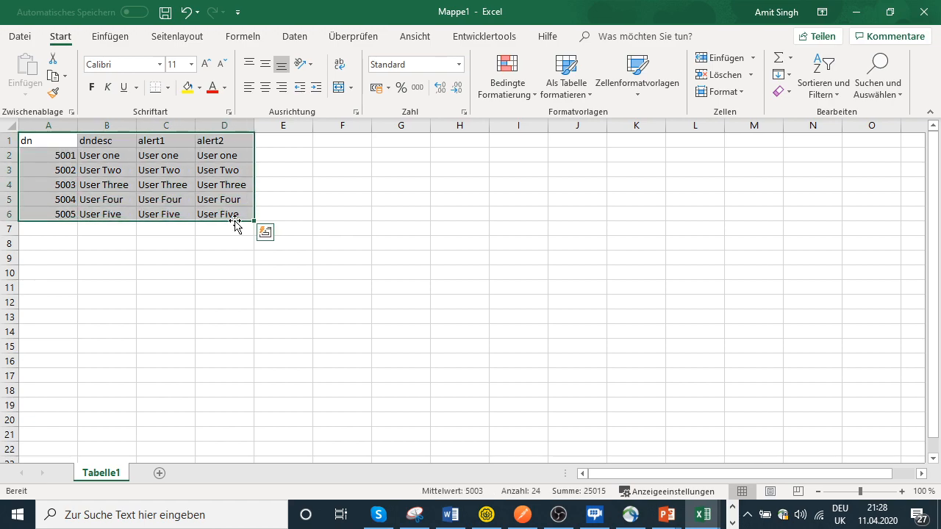
pyautogui.press('Delete')
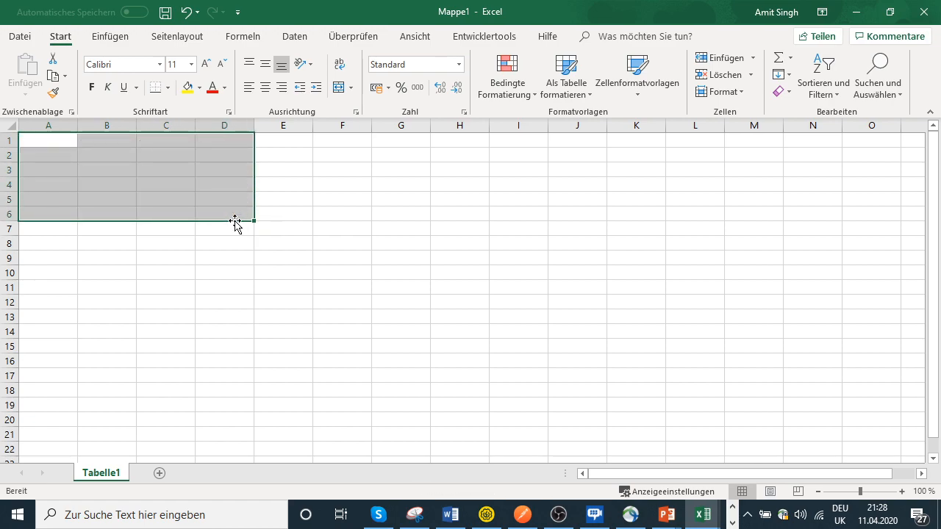
# Consult the phone request body in Postman, and enter the column headers devname in A1 and devdesc in B1 of Mappe1
pyautogui.click(523, 515)
pyautogui.scroll(5, 479, 339)
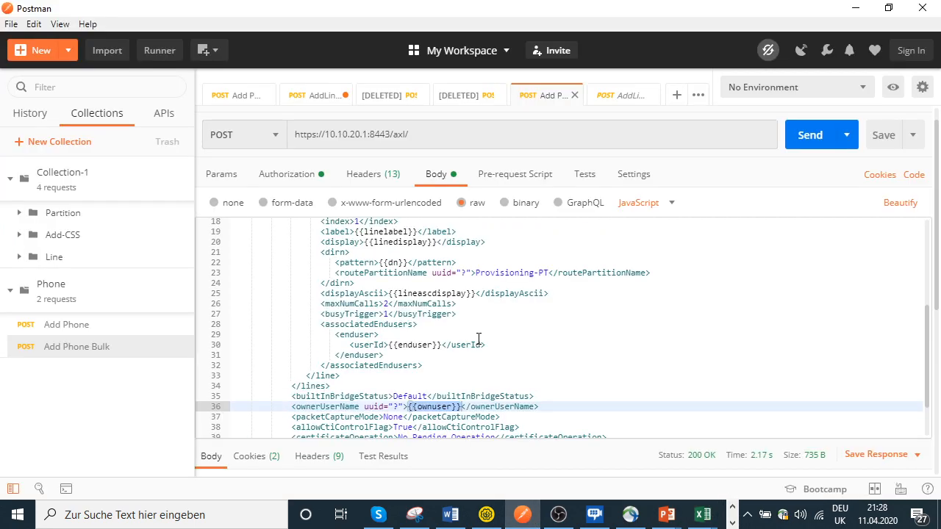
pyautogui.scroll(2, 479, 339)
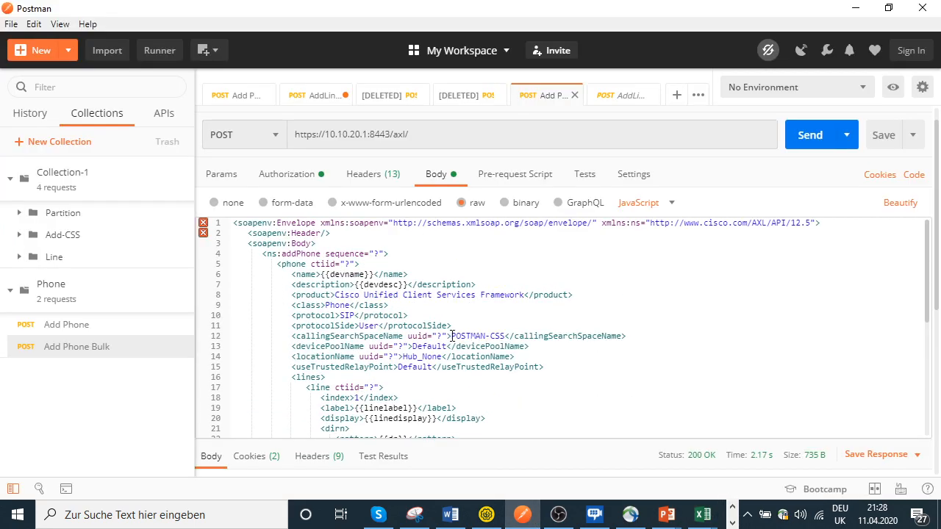
pyautogui.click(758, 463)
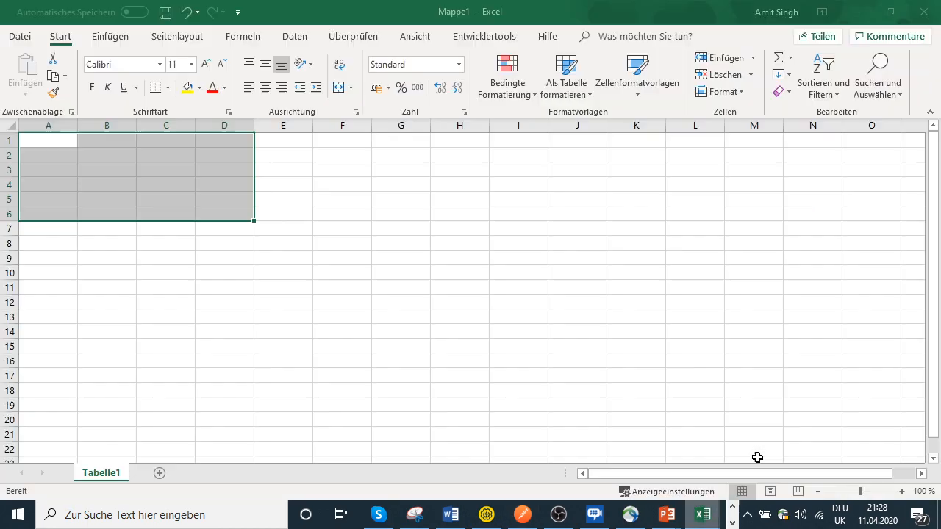
pyautogui.click(70, 143)
pyautogui.write('devname')
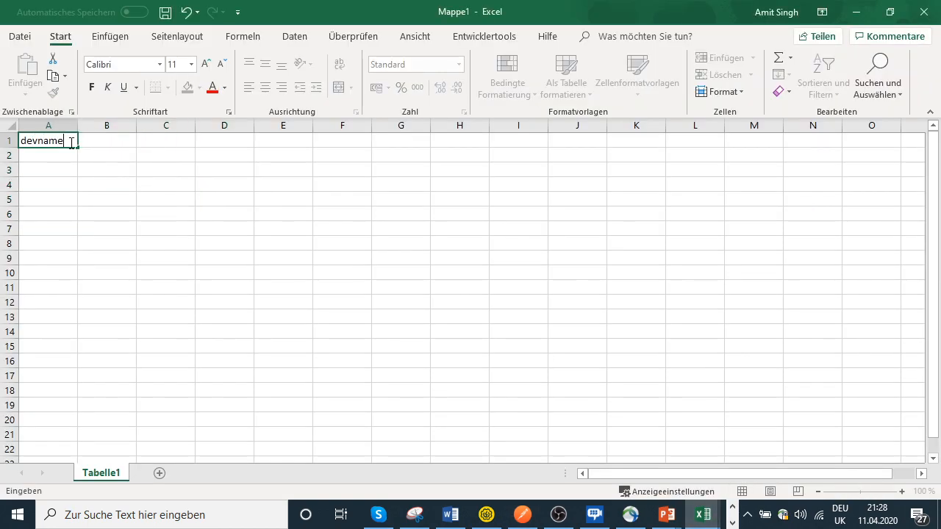
pyautogui.press('Tab')
pyautogui.write('devdesc')
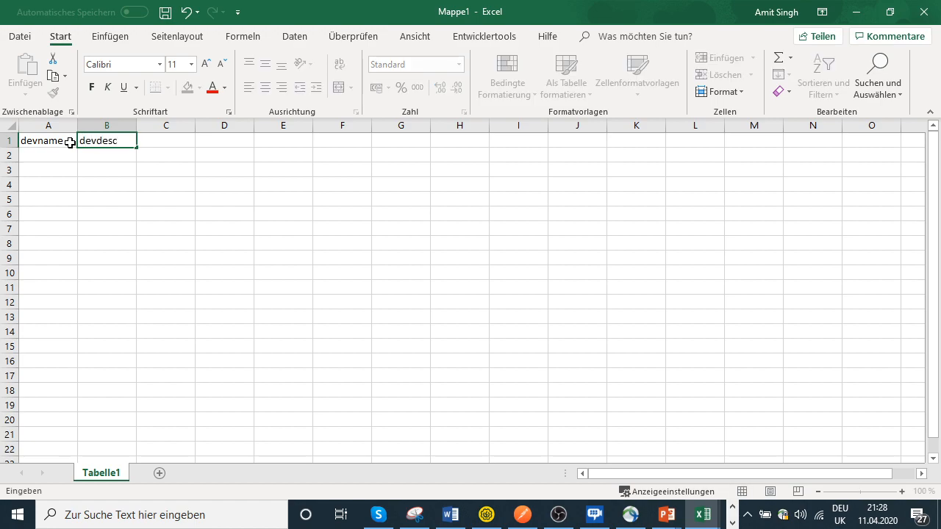
pyautogui.press('Tab')
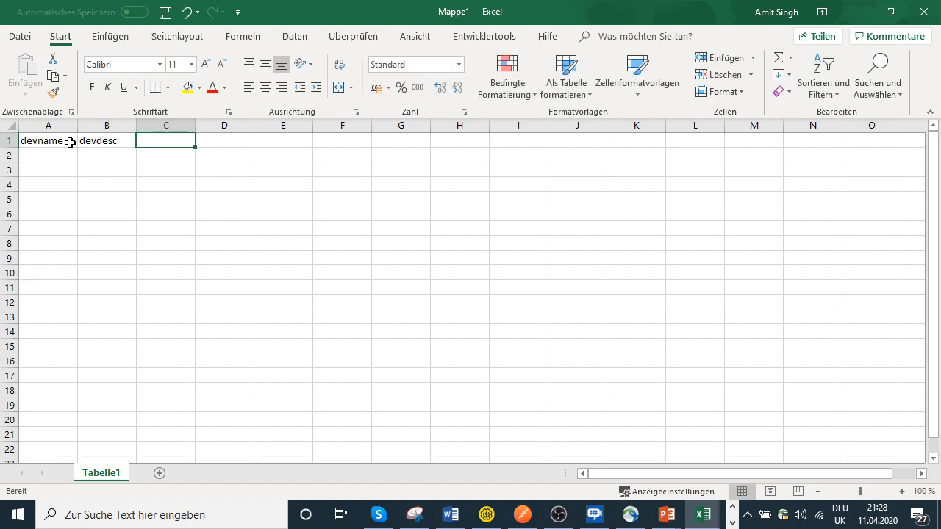
# Consult the phone request body in Postman, and enter the headers linelabel in C1 and linedisplay in D1 of the Mappe1 workbook
pyautogui.click(520, 515)
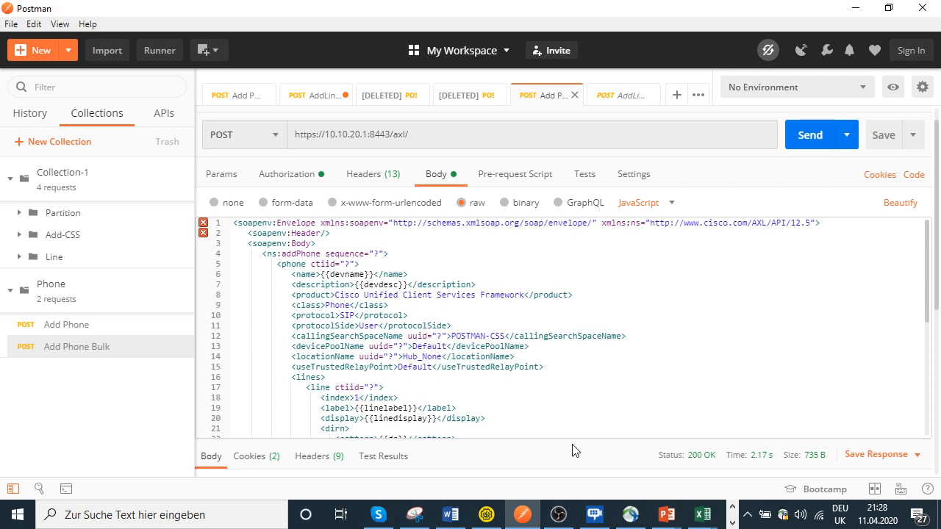
pyautogui.click(797, 441)
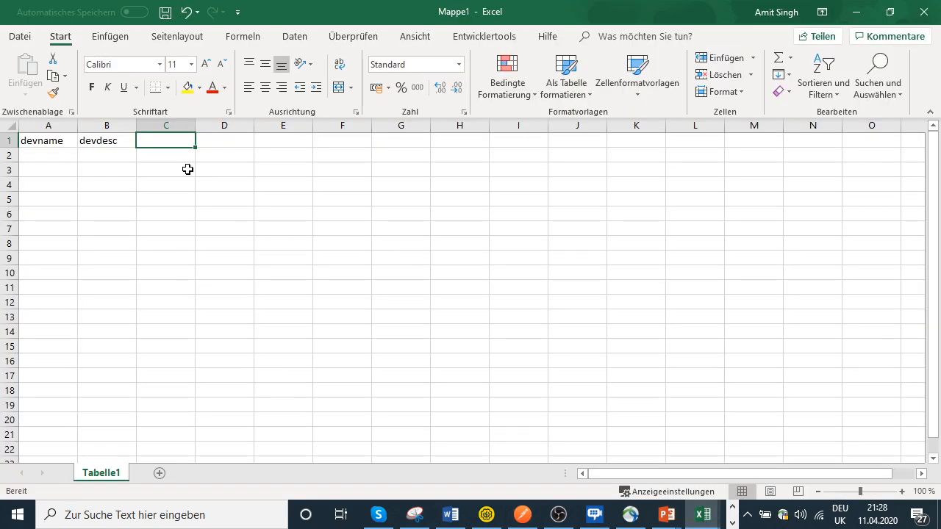
pyautogui.write('linelabel')
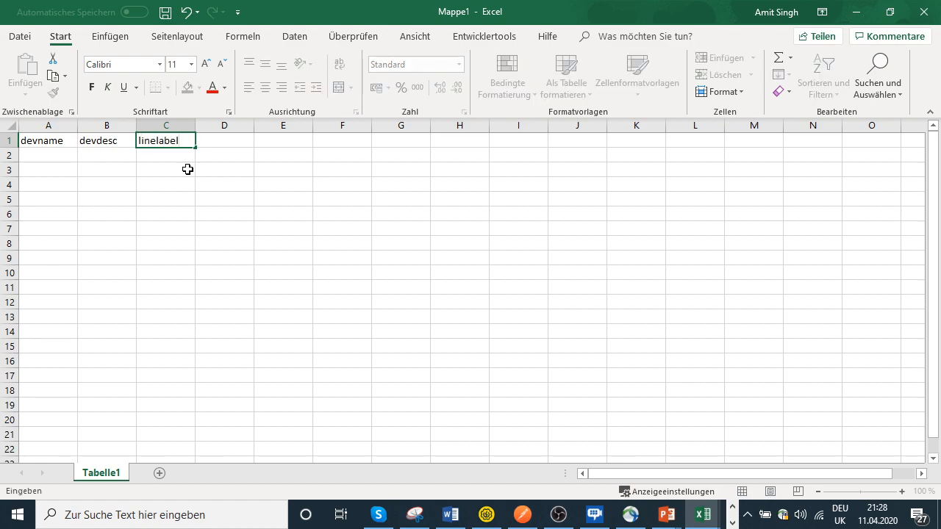
pyautogui.press('Tab')
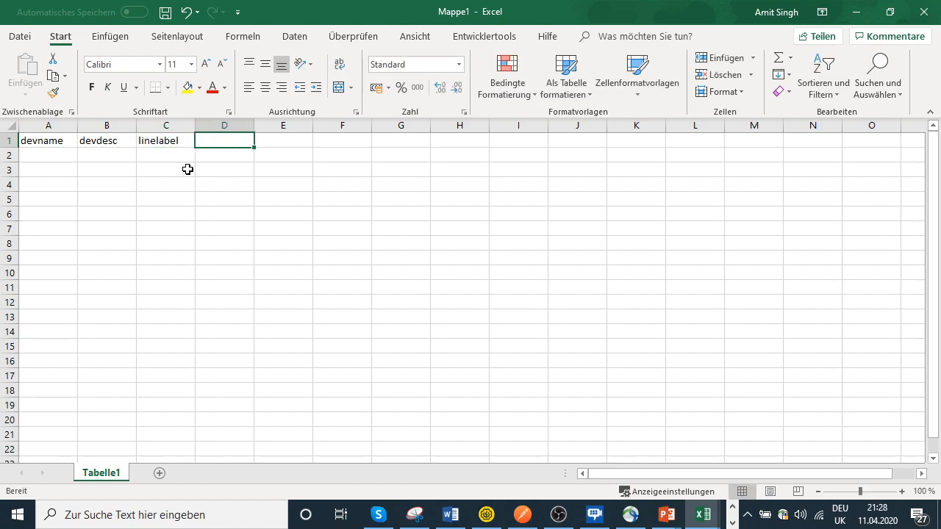
pyautogui.write('linedisplayu')
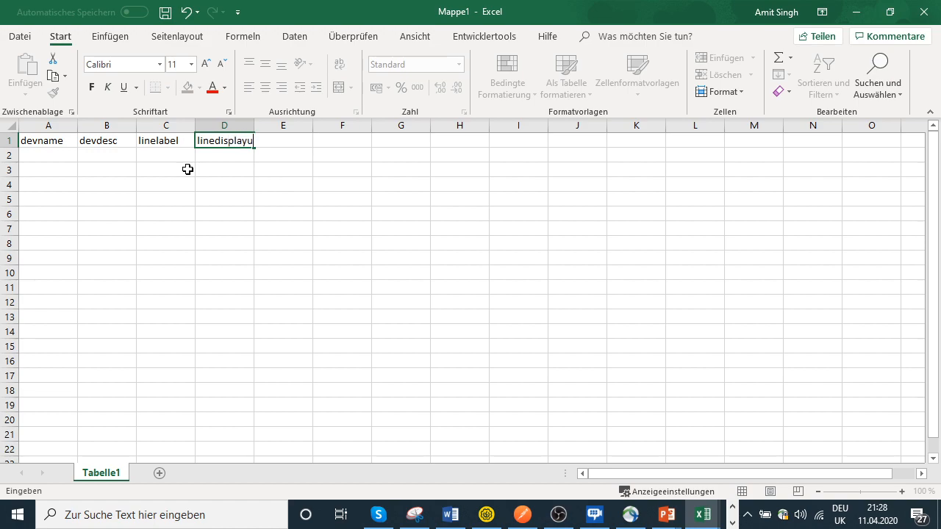
pyautogui.press('Tab')
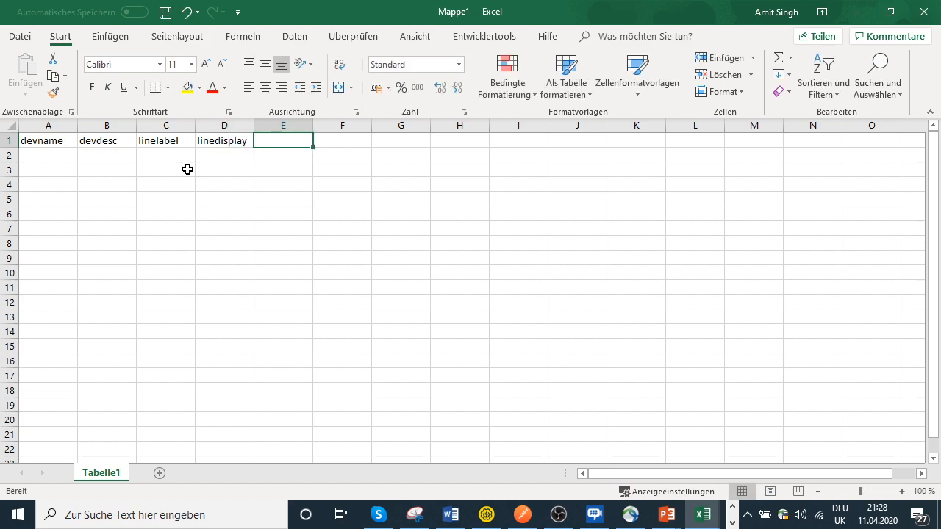
# Check the line section of the Postman request body, and enter the headers dn in E1 and lineascdisplay in F1 of Mappe1
pyautogui.moveTo(703, 515)
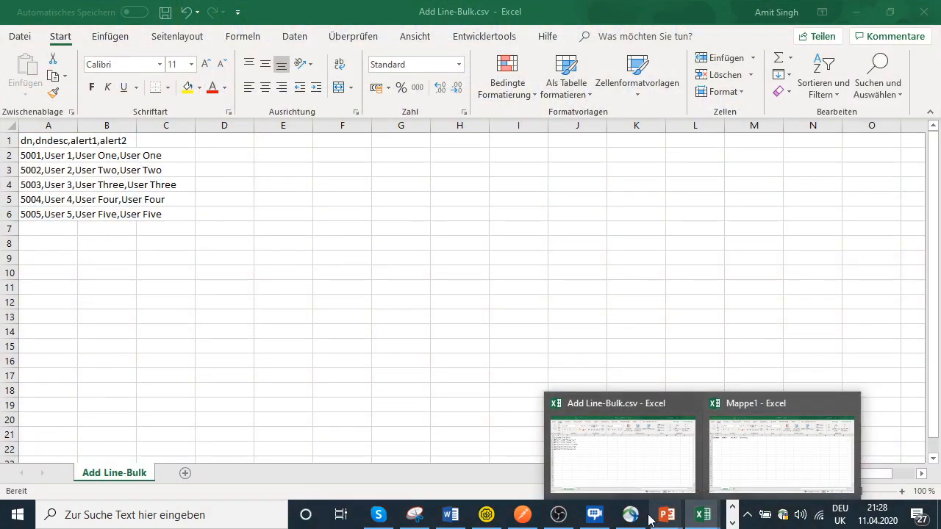
pyautogui.click(523, 514)
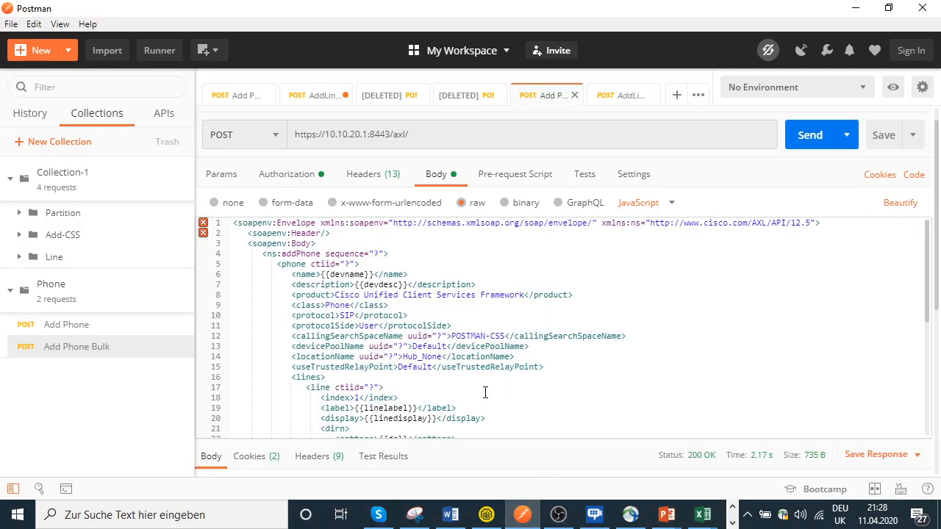
pyautogui.scroll(-1, 486, 392)
pyautogui.scroll(-1, 482, 391)
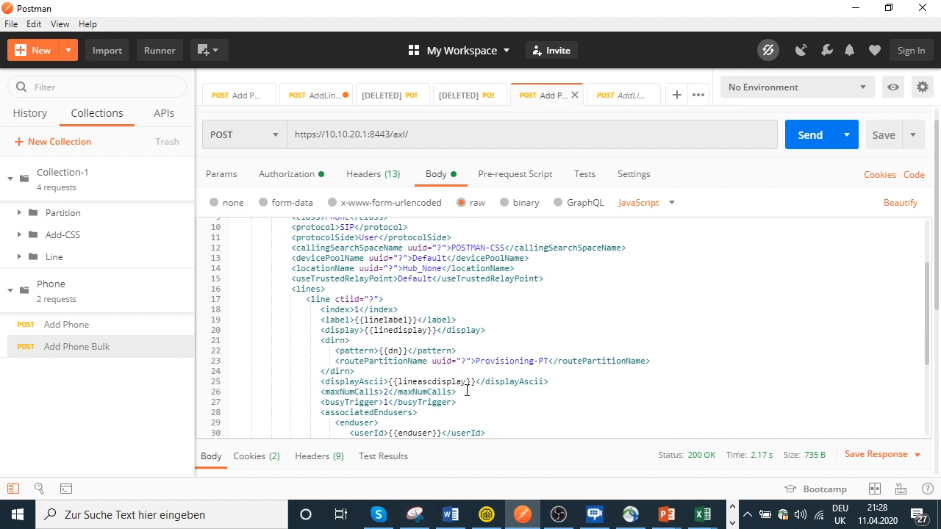
pyautogui.moveTo(702, 514)
pyautogui.click(738, 470)
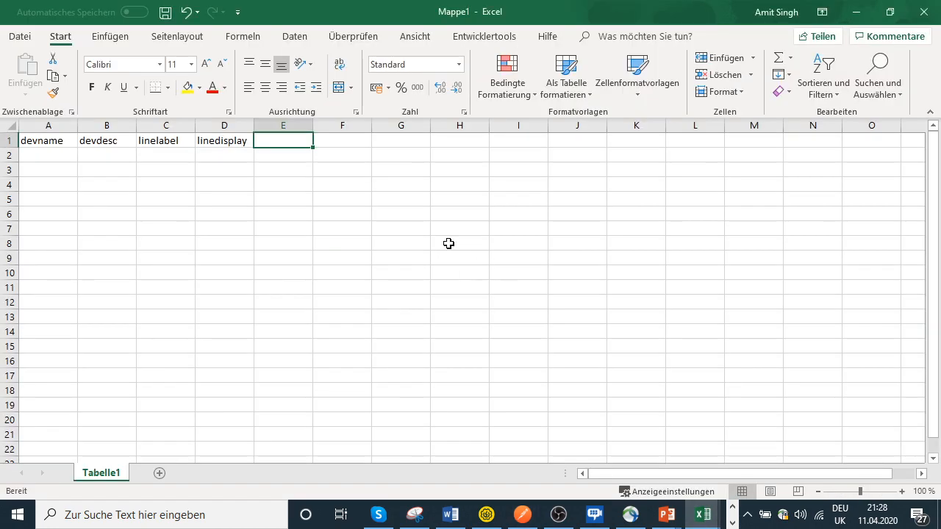
pyautogui.write('dn')
pyautogui.press('Tab')
pyautogui.write('lineascdisplay')
pyautogui.press('Tab')
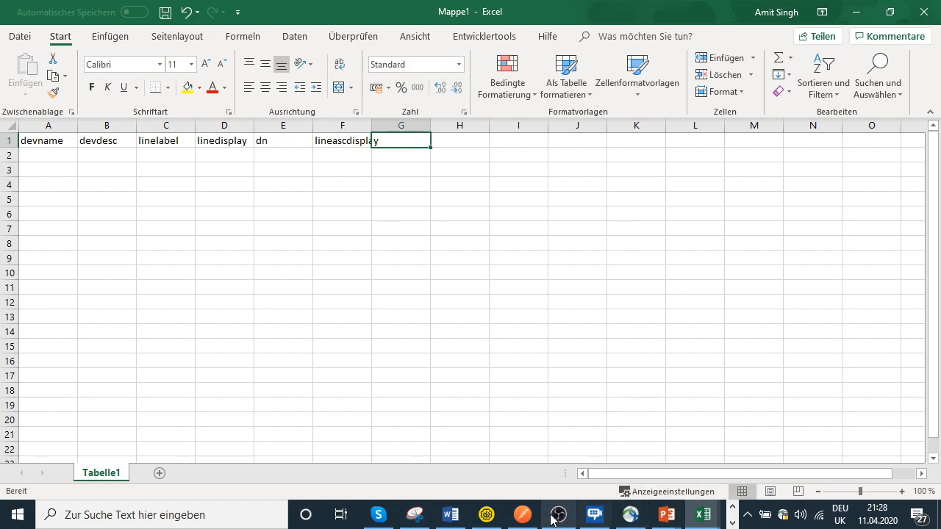
# Look up the remaining user variables in the Postman request body, and enter the headers enduser in G1 and ownuser in H1 of Mappe1
pyautogui.click(523, 515)
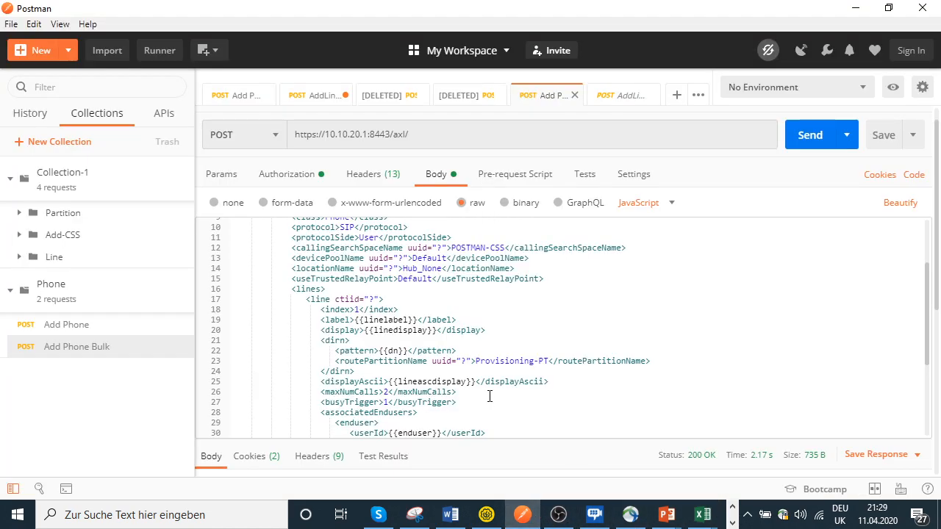
pyautogui.scroll(-2, 490, 397)
pyautogui.scroll(-1, 464, 401)
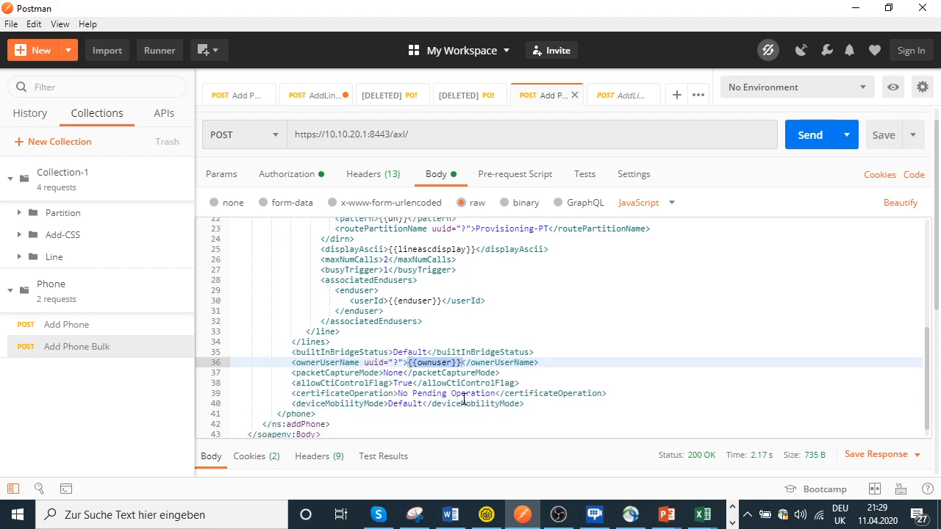
pyautogui.moveTo(444, 301); pyautogui.dragTo(383, 301)
pyautogui.moveTo(461, 362); pyautogui.dragTo(404, 373)
pyautogui.moveTo(703, 515)
pyautogui.click(750, 441)
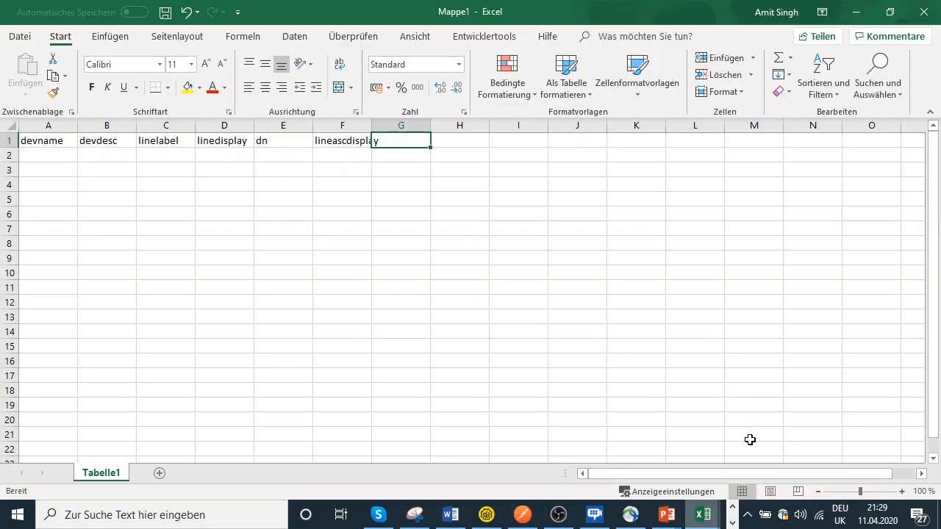
pyautogui.write('enduser')
pyautogui.press('Tab')
pyautogui.write('ow')
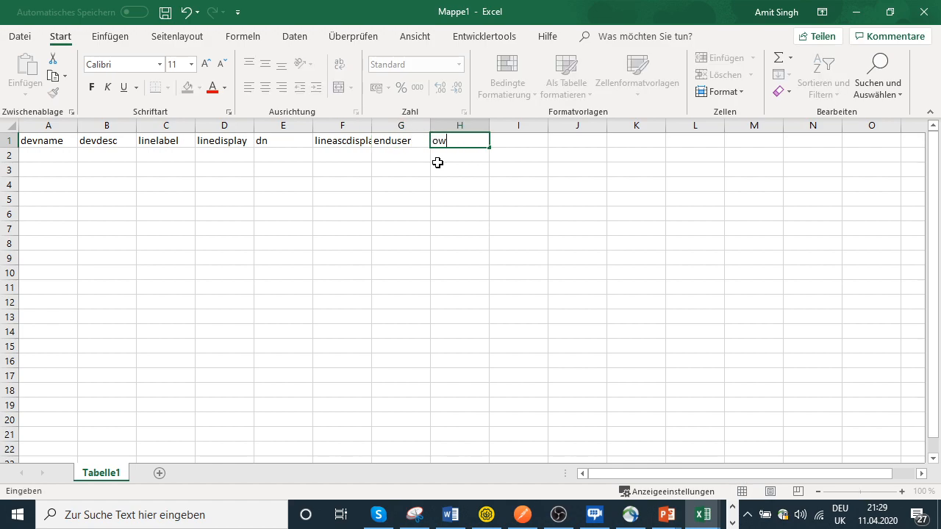
pyautogui.write('nuser')
pyautogui.press('Return')
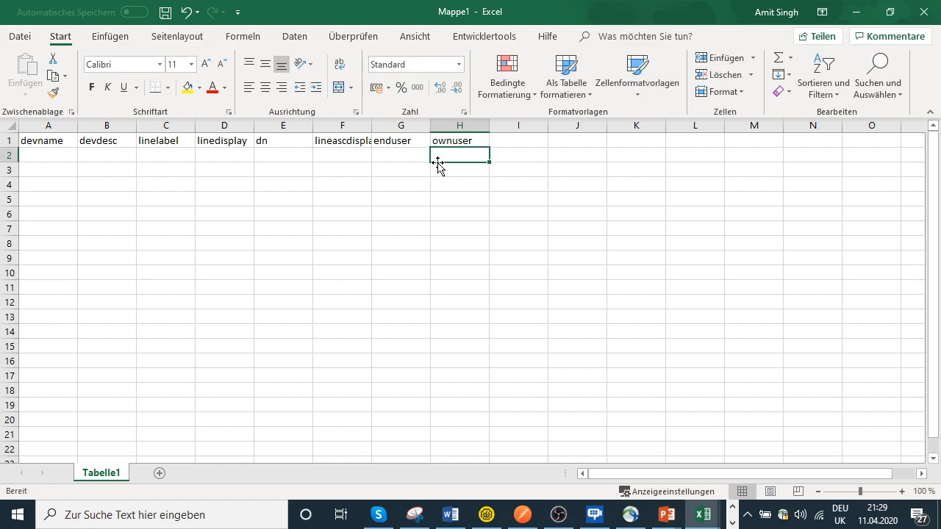
# Enter the device names CSFUSERONE in A2 and CSFUSERTWO in A3 of the devname column
pyautogui.press('Left')
pyautogui.press('Home')
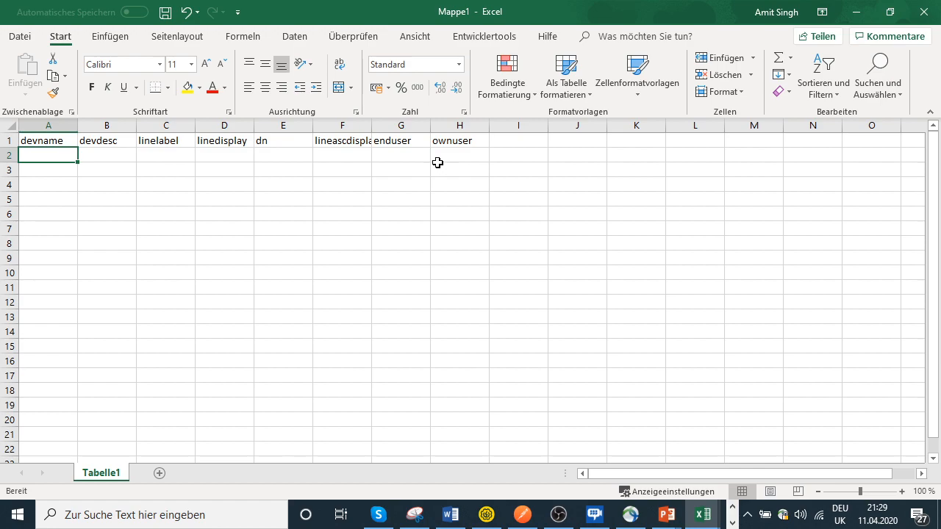
pyautogui.write('CS')
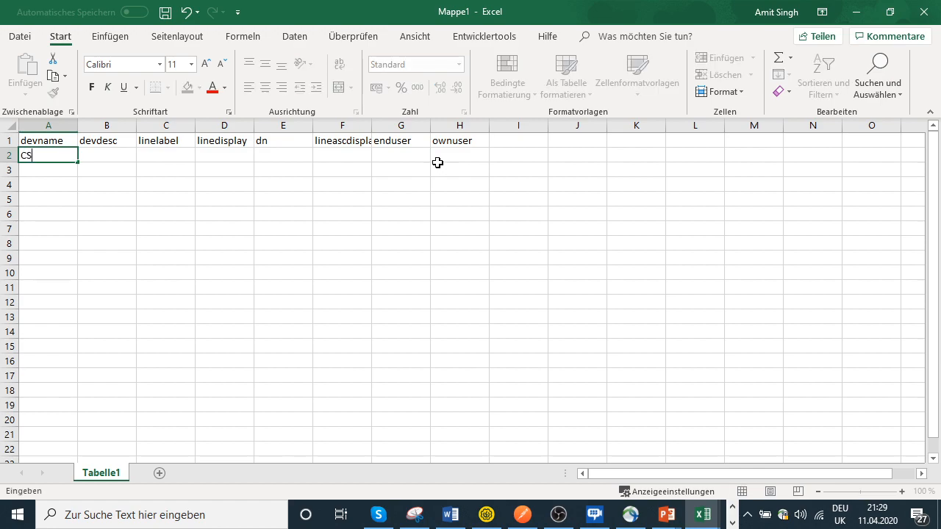
pyautogui.write('FUSERONE')
pyautogui.press('Return')
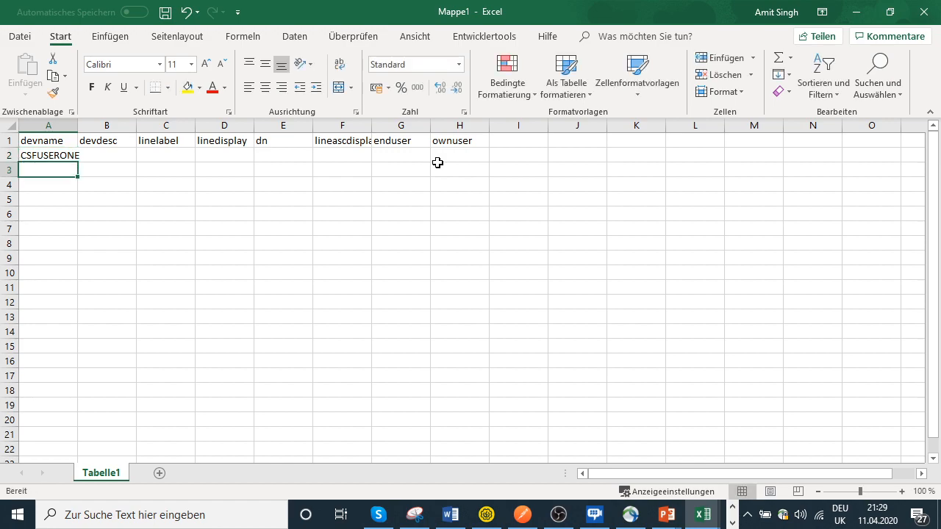
pyautogui.write('CSFUSE')
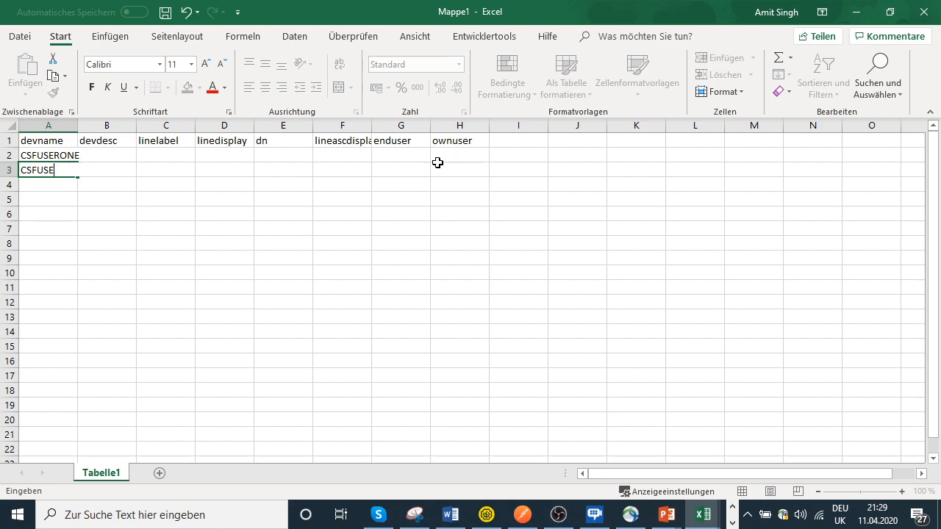
pyautogui.write('TRTWO')
pyautogui.press('Return')
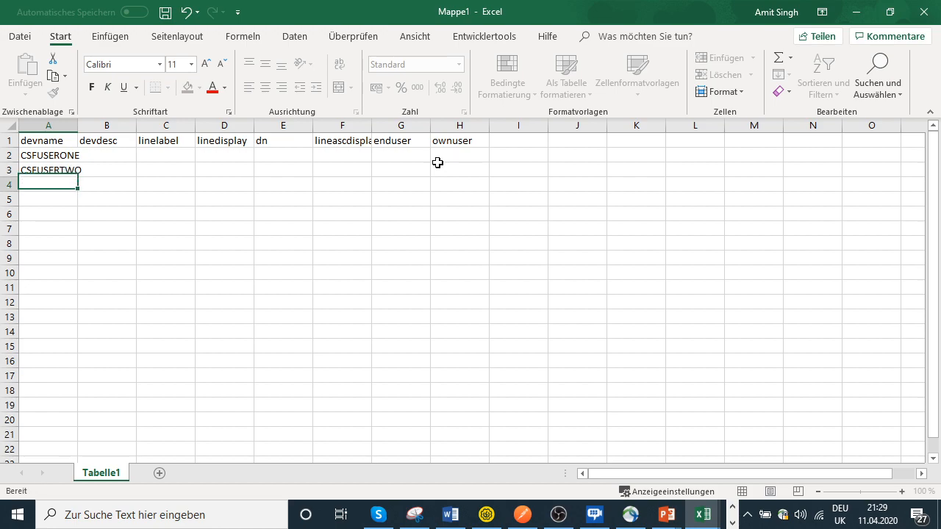
# Enter the device names CSFUSERTHREE, CSFUSERFOUR and CSFUSERFIVE in cells A4 to A6
pyautogui.write('CSFUSERTHREE')
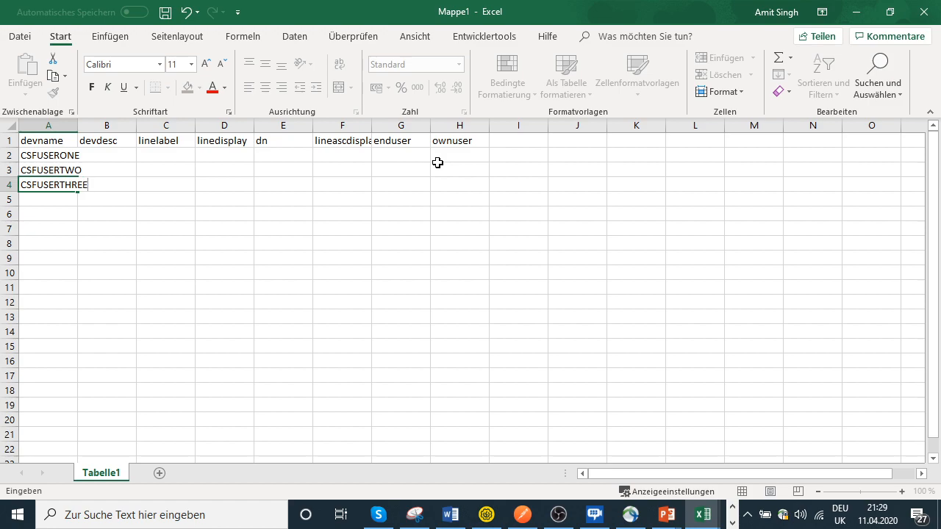
pyautogui.press('Return')
pyautogui.write('CSFUSERFOUR')
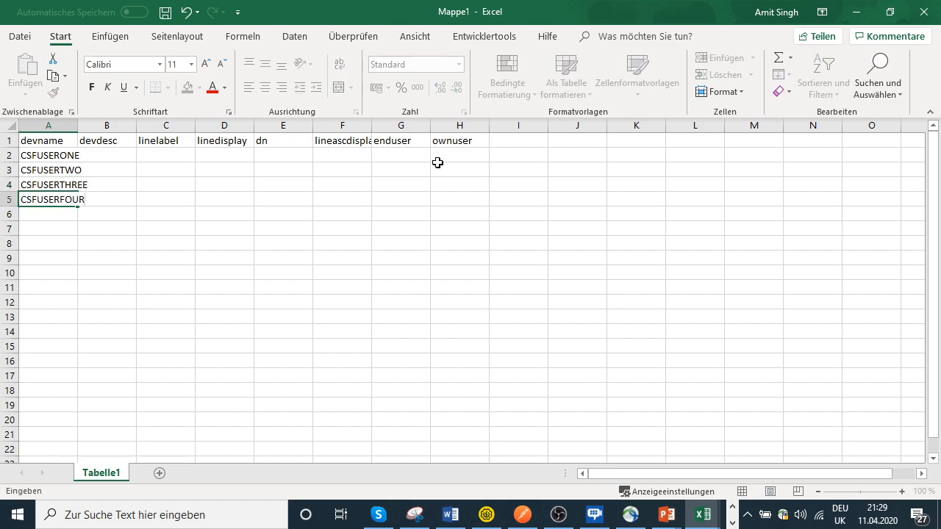
pyautogui.press('Return')
pyautogui.write('CSFUSER')
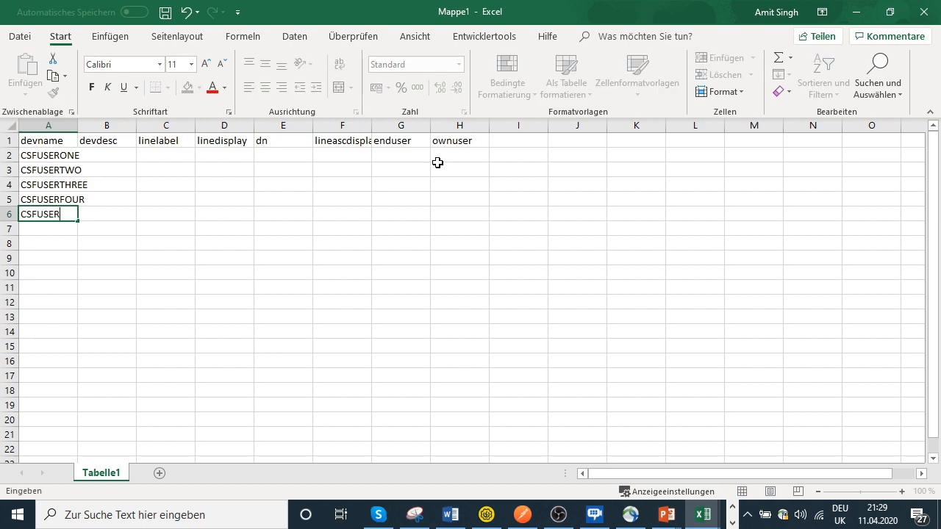
pyautogui.write('FIVE')
pyautogui.press('Return')
# Enter the device description Jabber USER One in B2 of the devdesc column
pyautogui.press('Up')
pyautogui.press('Up')
pyautogui.press('Up')
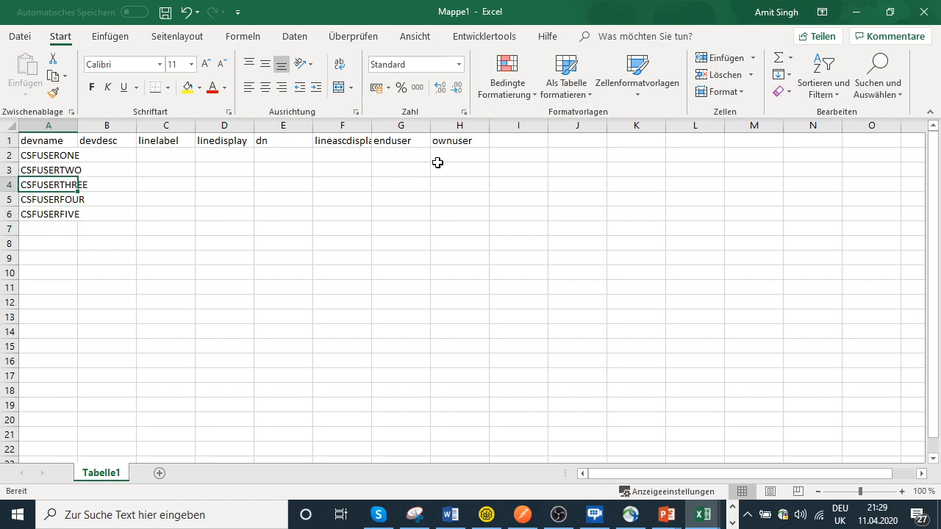
pyautogui.press('Up')
pyautogui.press('Up')
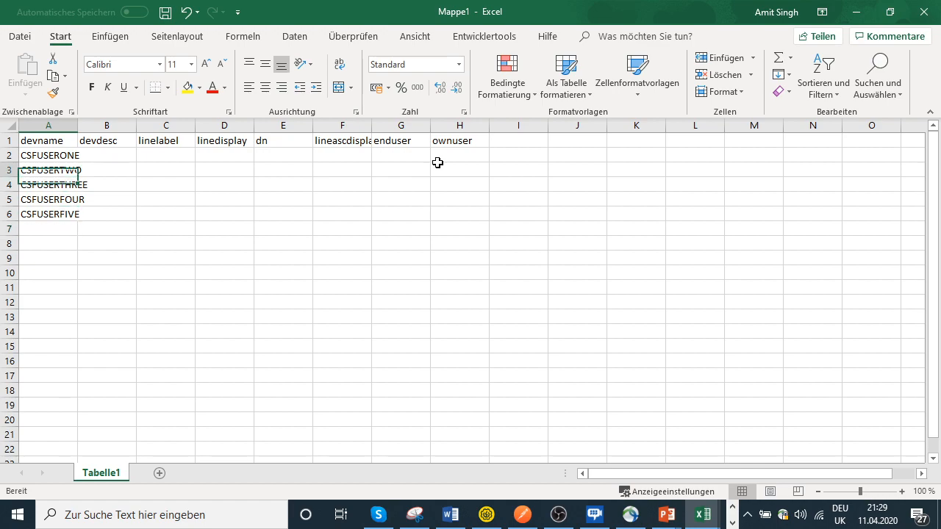
pyautogui.press('Right')
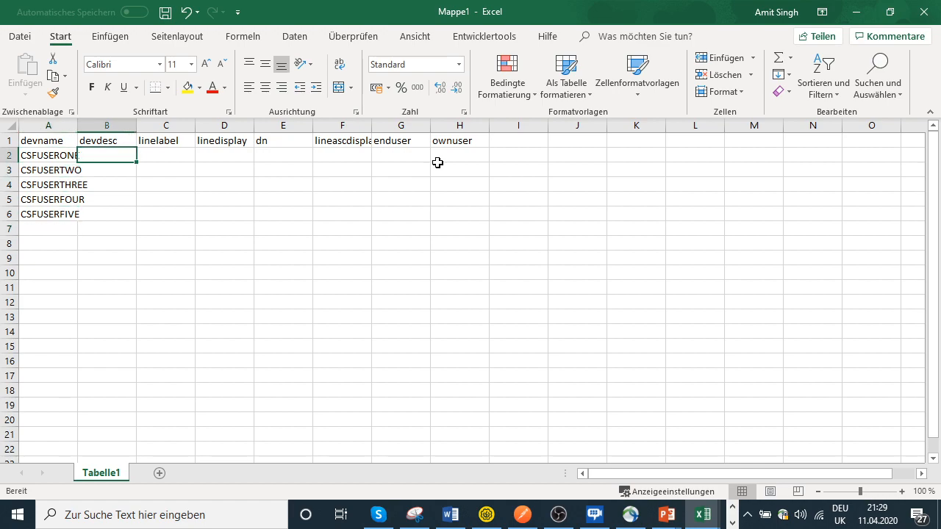
pyautogui.write('C')
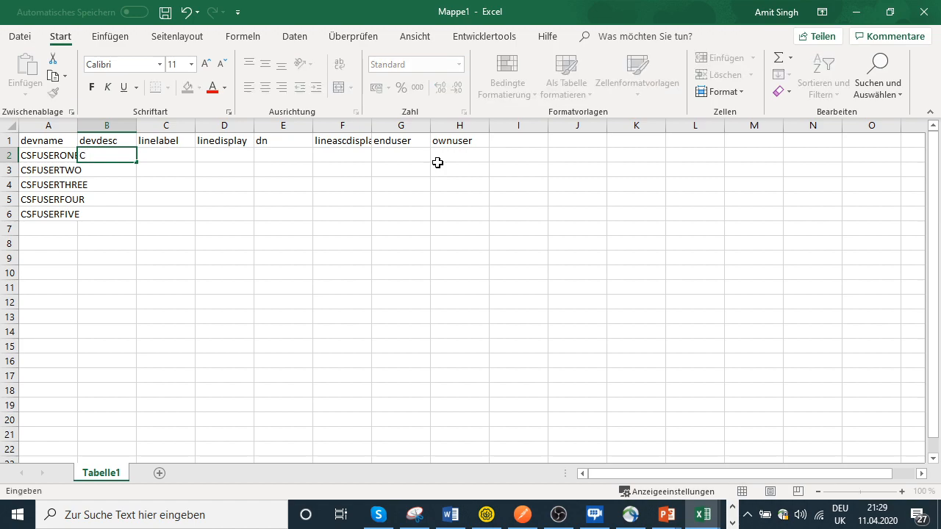
pyautogui.press('BackSpace')
pyautogui.press('BackSpace')
pyautogui.write('Jabber USER One')
pyautogui.press('Return')
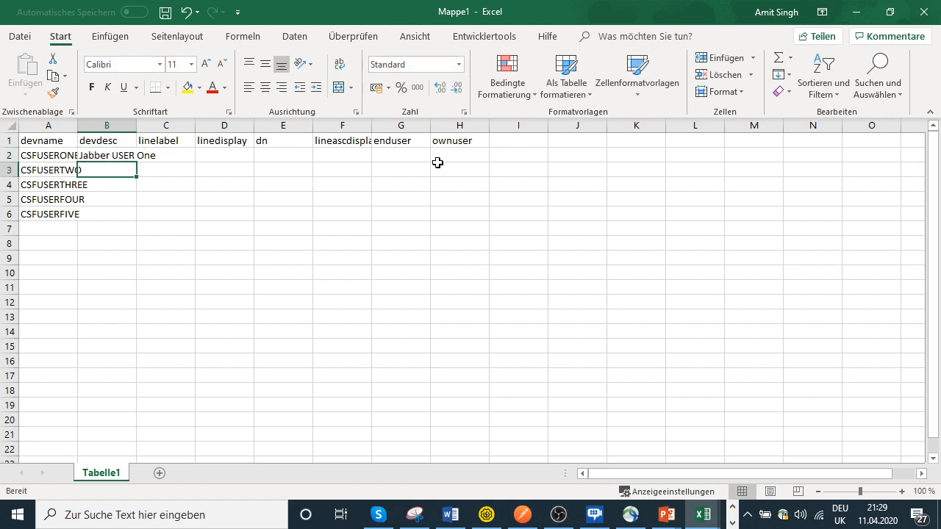
# Fill the device descriptions in B3 to B6 with Jabber USER Two, Three, Four and Five using the Flash Fill suggestion
pyautogui.write('JA')
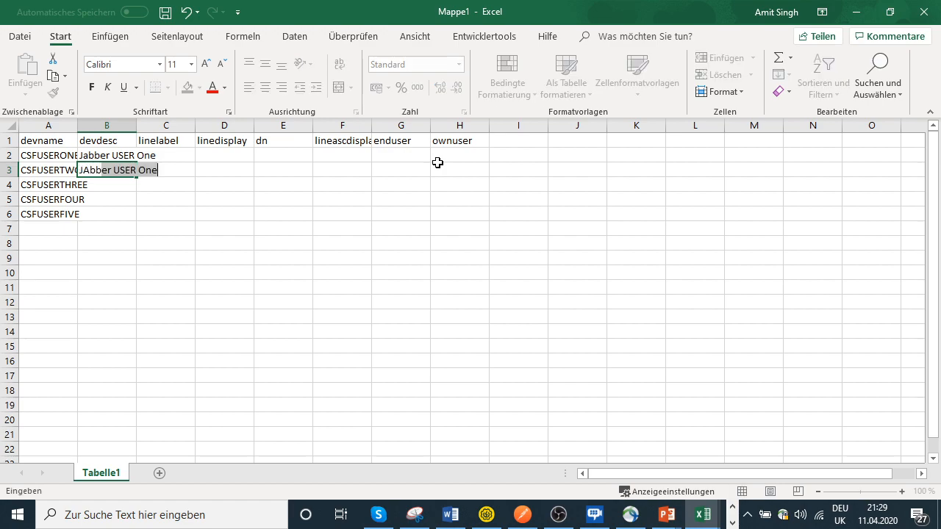
pyautogui.press('BackSpace')
pyautogui.press('BackSpace')
pyautogui.write('abber ')
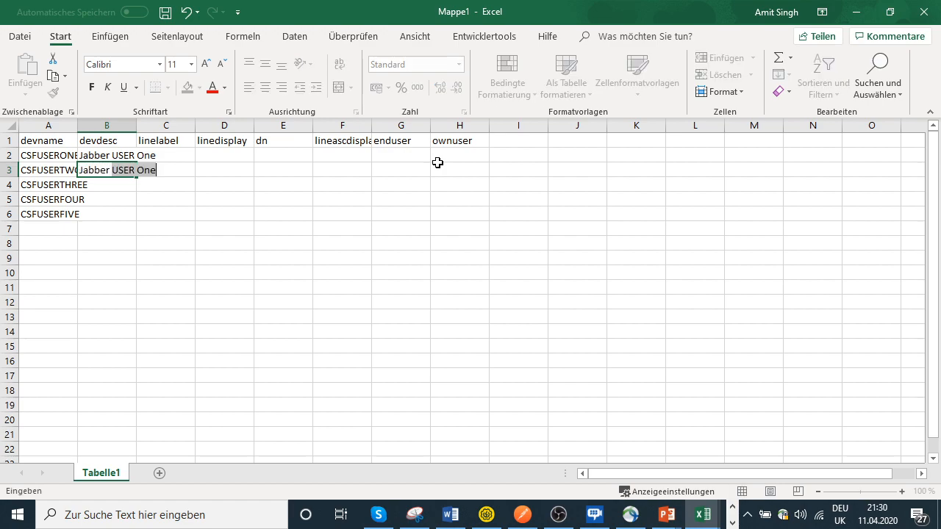
pyautogui.write('User Two')
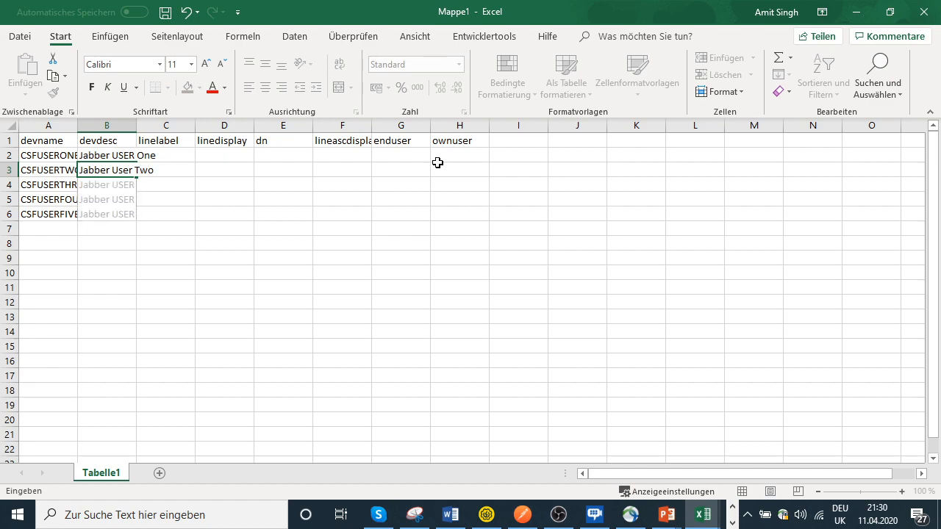
pyautogui.press('BackSpace')
pyautogui.press('BackSpace')
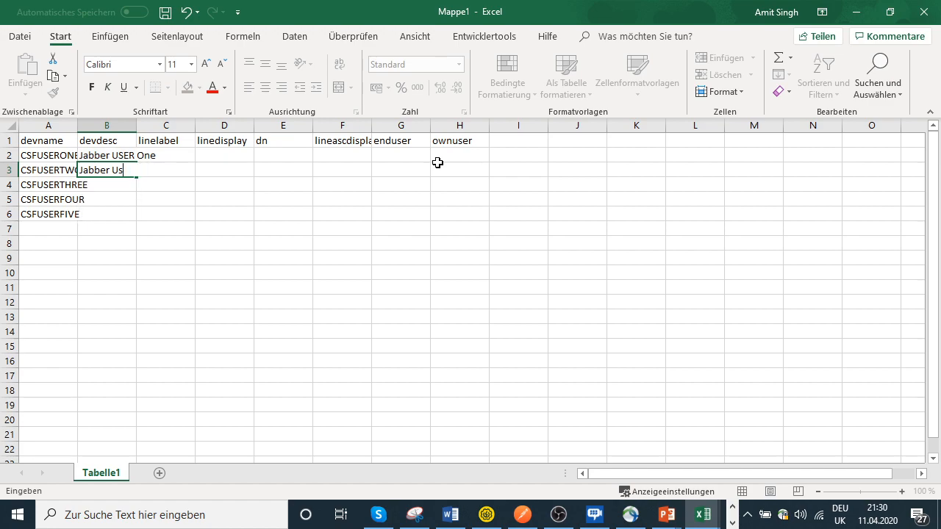
pyautogui.write('er Two')
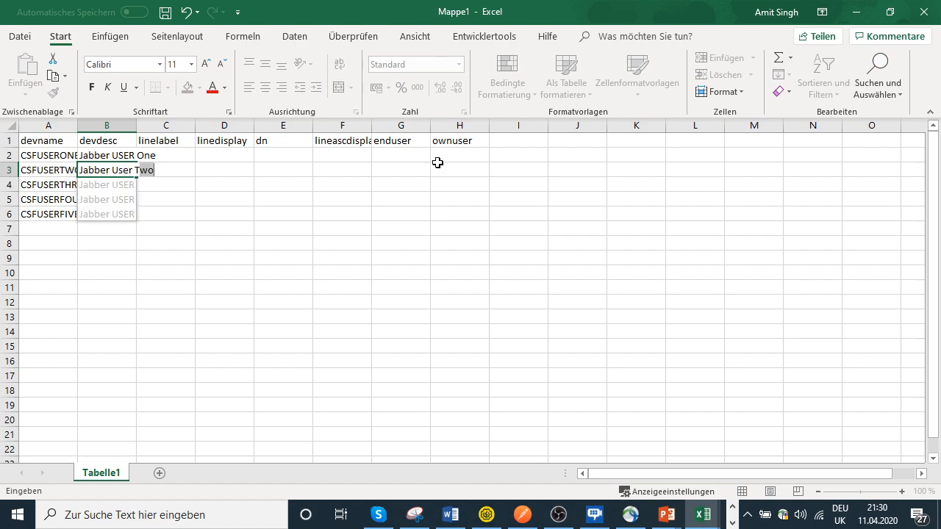
pyautogui.press('Return')
pyautogui.press('Down')
pyautogui.press('Down')
pyautogui.press('Down')
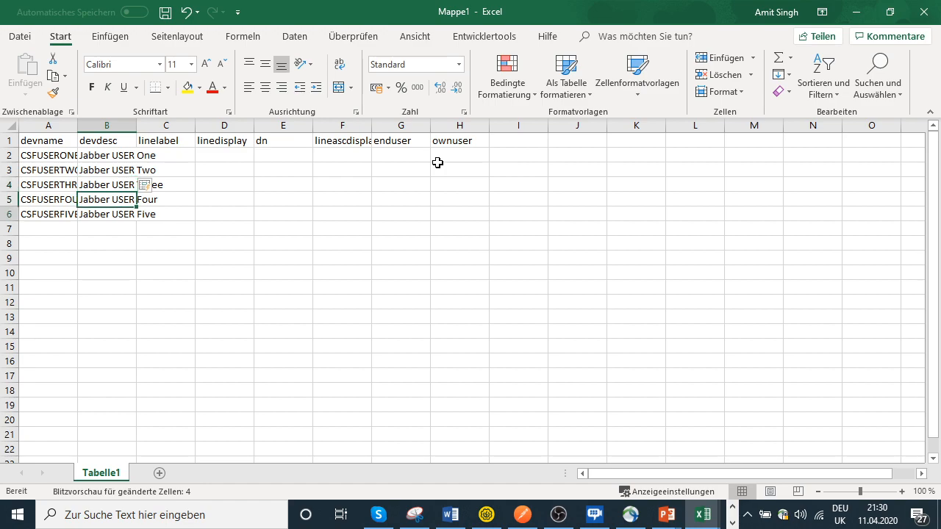
# Fill the linelabel column C2 to C6 with User One, Two, Three, Four and Five using the Flash Fill suggestion
pyautogui.press('Up')
pyautogui.press('Up')
pyautogui.press('Up')
pyautogui.press('Up')
pyautogui.press('Up')
pyautogui.press('Right')
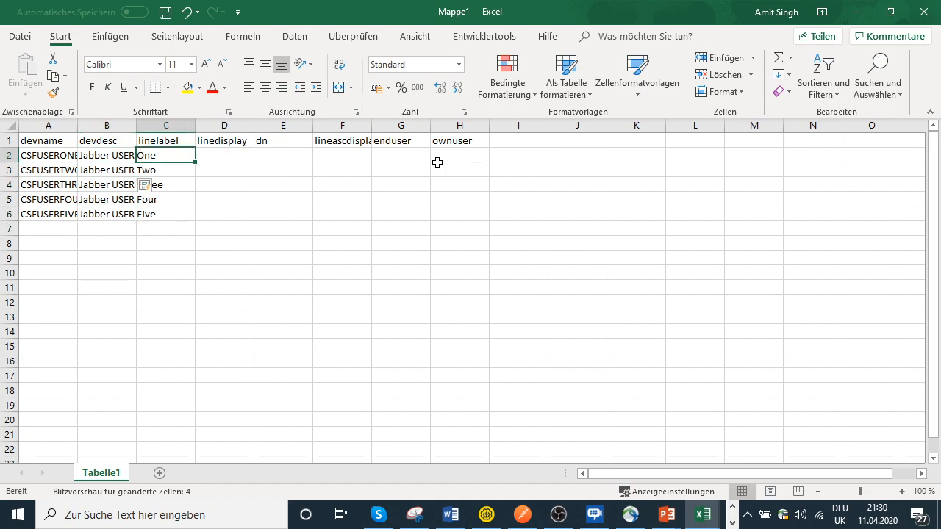
pyautogui.write('User One')
pyautogui.press('Return')
pyautogui.write('User ')
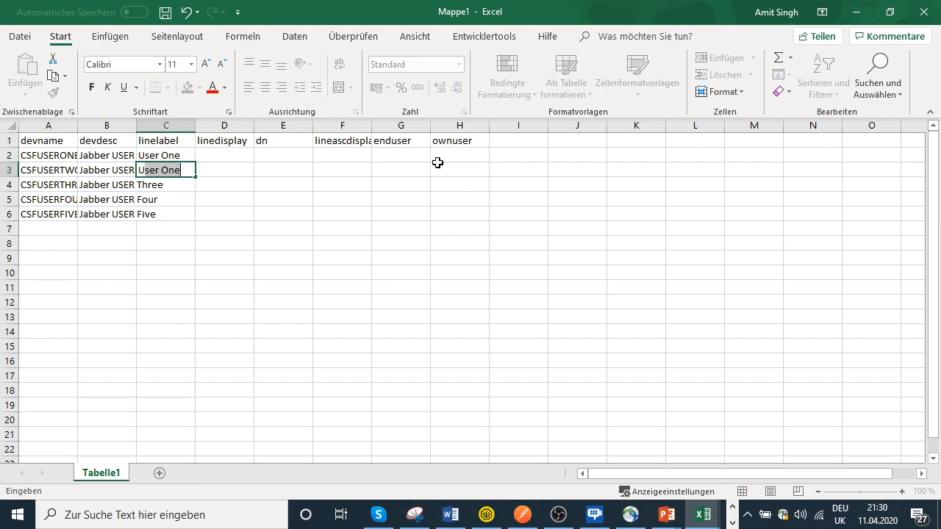
pyautogui.write('Two')
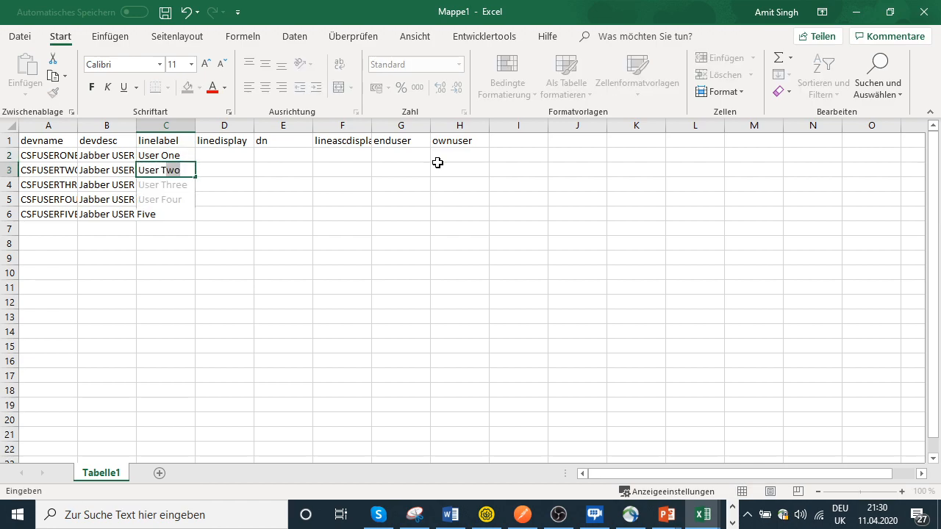
pyautogui.press('Return')
# Copy the line labels in C2 to C6 into D2 to D6 of the linedisplay column
pyautogui.press('Down')
pyautogui.press('Down')
pyautogui.press('Up')
pyautogui.press('Up')
pyautogui.press('Up')
pyautogui.press('Up')
pyautogui.press('Right')
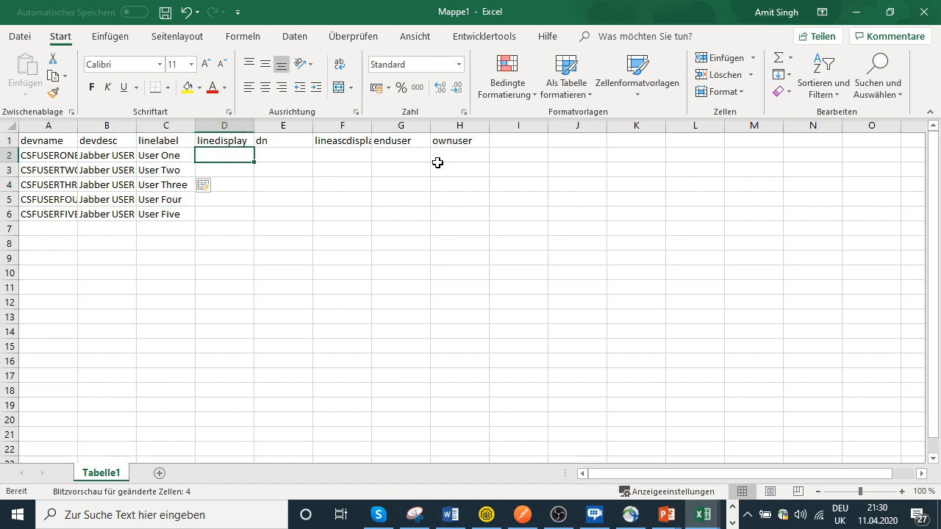
pyautogui.press('Left')
pyautogui.hotkey('shift', 'Down')
pyautogui.hotkey('shift', 'Down')
pyautogui.hotkey('shift', 'Down')
pyautogui.hotkey('shift', 'Down')
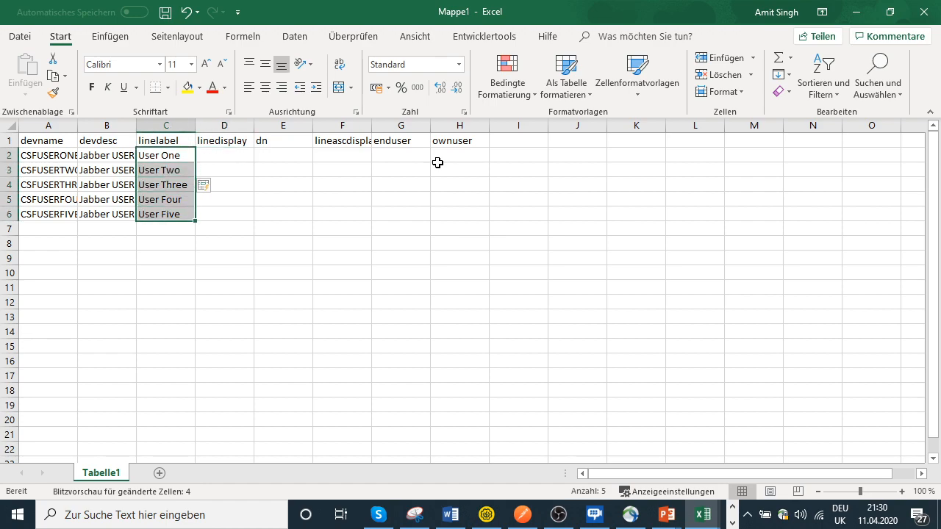
pyautogui.hotkey('ctrl', 'c')
pyautogui.press('Right')
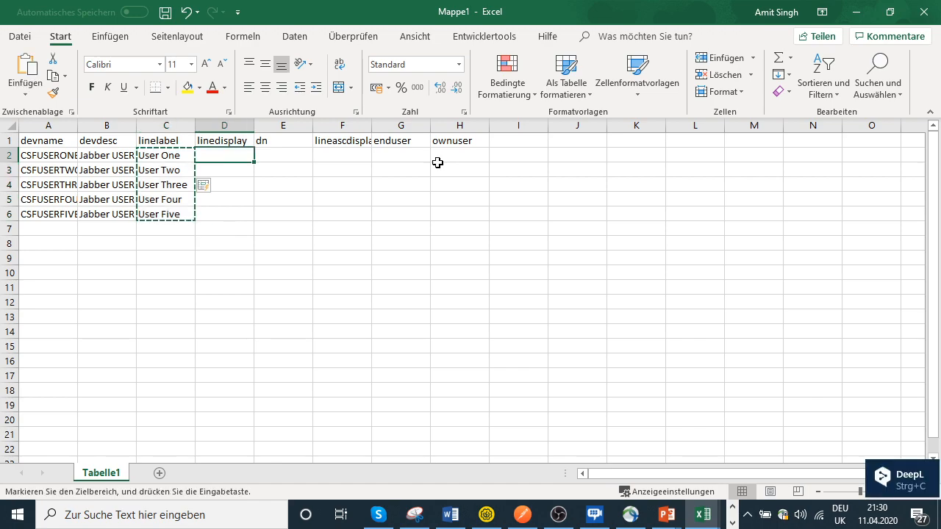
pyautogui.hotkey('ctrl', 'v')
# Enter the directory numbers 5001, 5002, 5003, 5004 and 5005 in cells E2 to E6 of the dn column
pyautogui.press('Right')
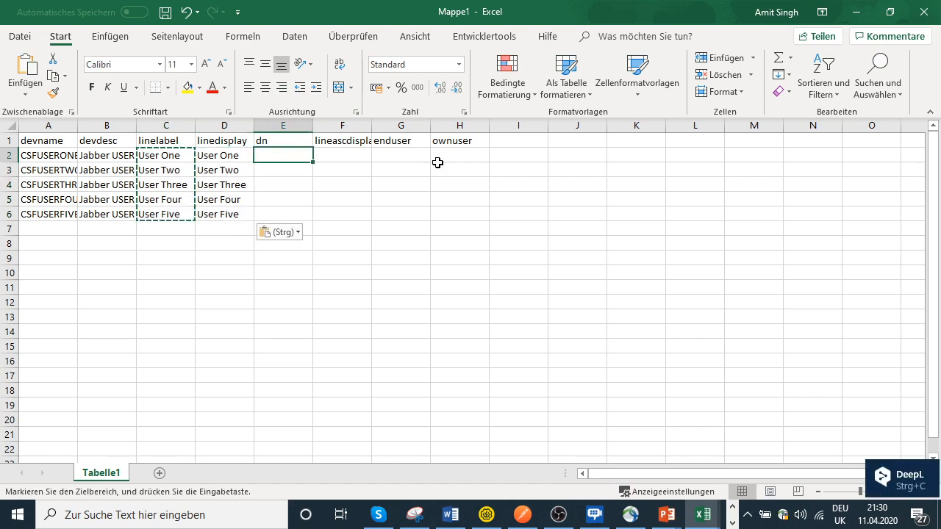
pyautogui.write('5001')
pyautogui.press('Return')
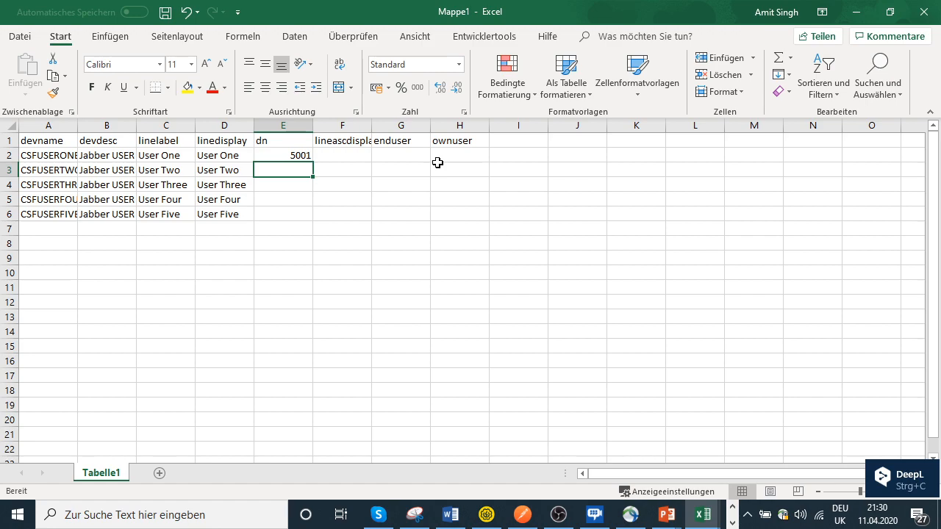
pyautogui.write('5002')
pyautogui.press('Return')
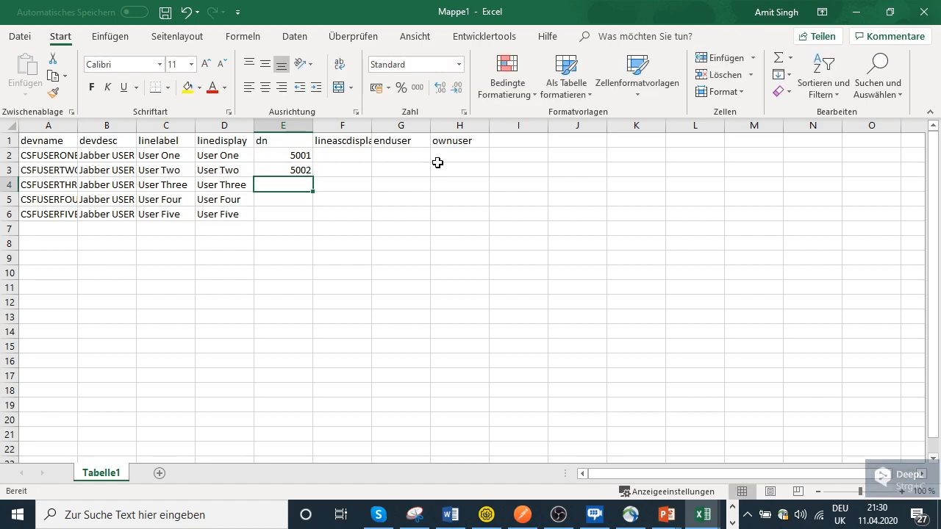
pyautogui.write('5003')
pyautogui.press('Return')
pyautogui.write('5004')
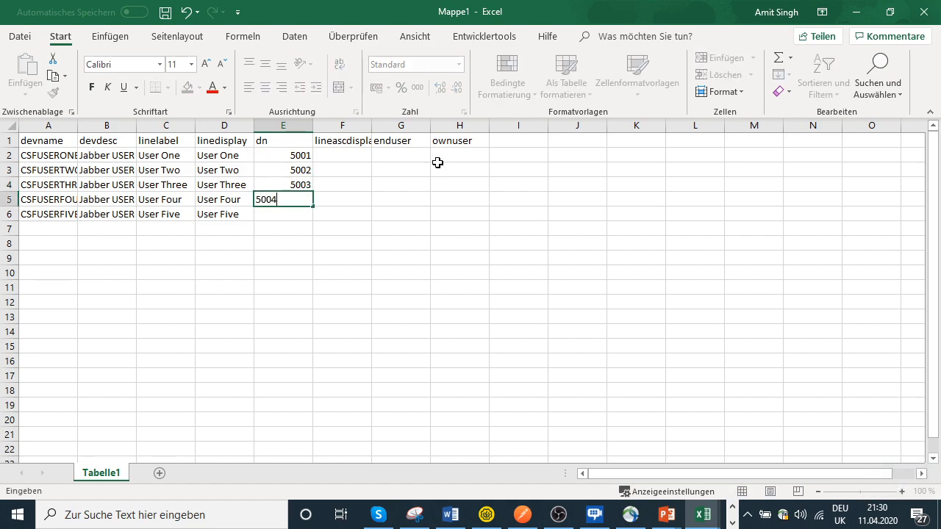
pyautogui.press('Return')
pyautogui.write('500')
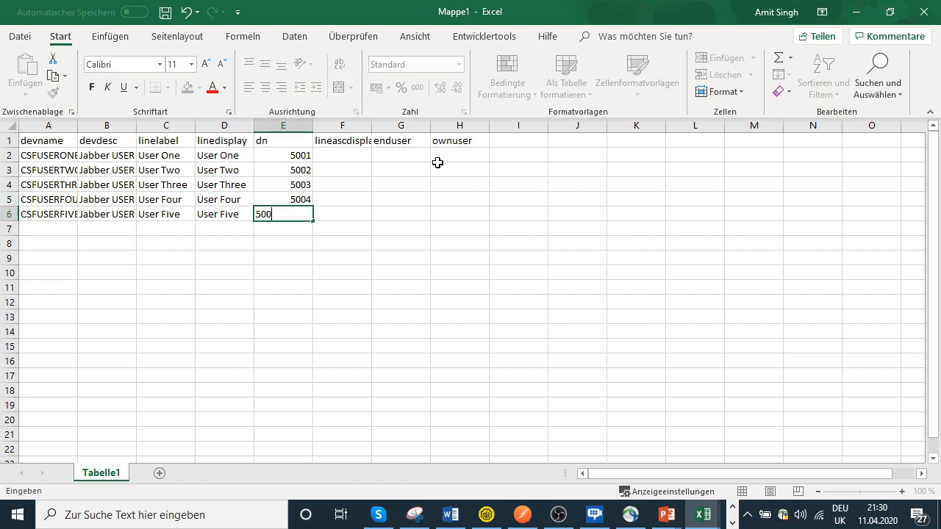
pyautogui.press('Tab')
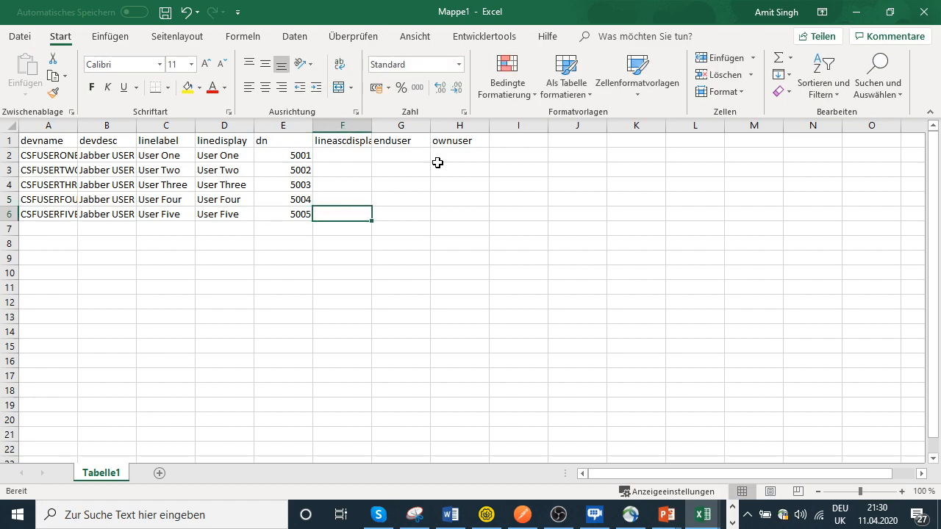
# Copy the linedisplay values in D2 to D6 into F2 to F6 of the lineascdisplay column
pyautogui.press('Up')
pyautogui.press('Left')
pyautogui.press('Left')
pyautogui.press('Up')
pyautogui.press('Up')
pyautogui.press('Up')
pyautogui.hotkey('shift', 'Down')
pyautogui.hotkey('shift', 'Down')
pyautogui.hotkey('shift', 'Down')
pyautogui.hotkey('shift', 'Down')
pyautogui.press('super+space')
pyautogui.hotkey('ctrl', 'c')
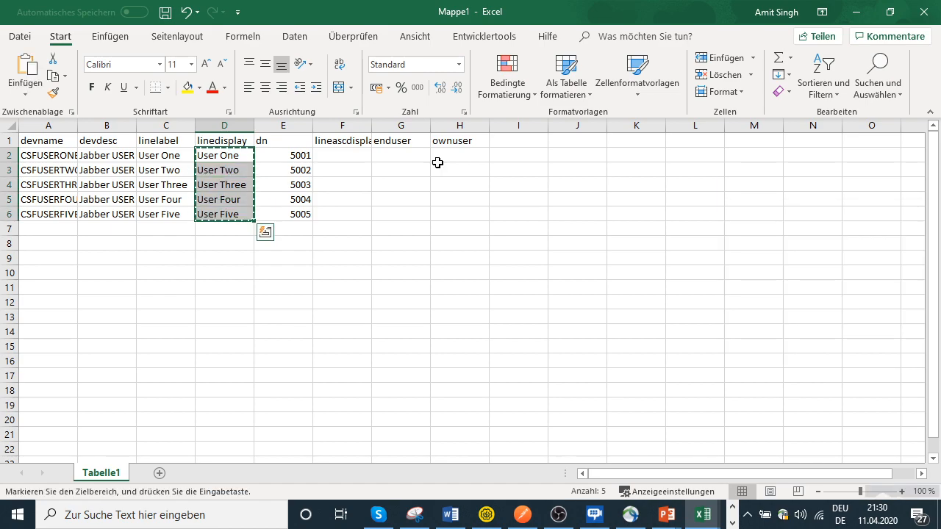
pyautogui.press('Right')
pyautogui.press('Right')
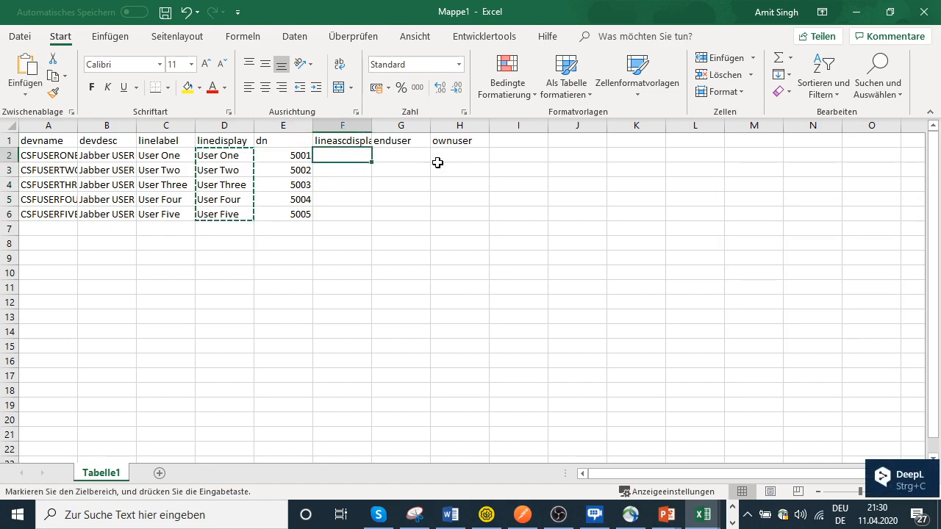
pyautogui.hotkey('ctrl', 'v')
# Fill the enduser column G2 to G6 with userone, usertwo, userthree, userfour and userfive using the Flash Fill suggestion
pyautogui.press('Right')
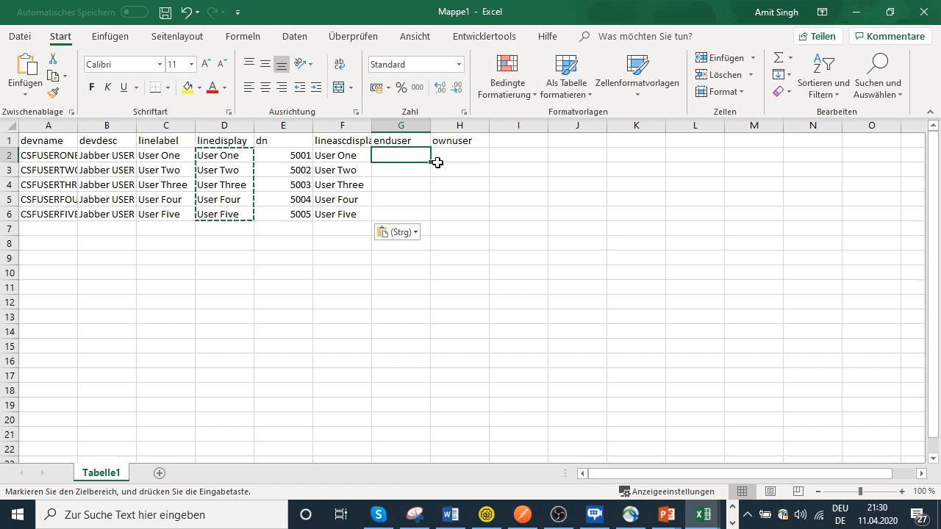
pyautogui.press('Escape')
pyautogui.write('us')
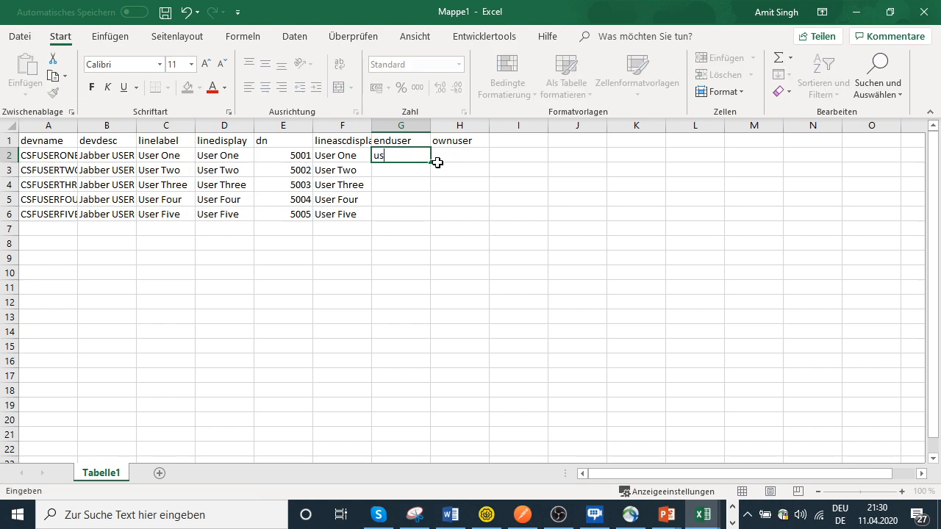
pyautogui.write('erone')
pyautogui.press('Return')
pyautogui.write('usertwo')
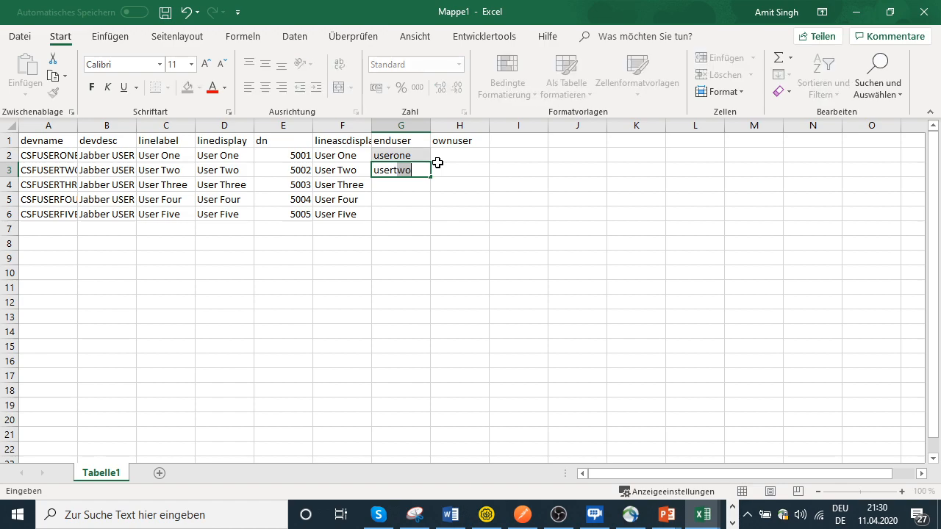
pyautogui.press('Return')
pyautogui.press('Down')
pyautogui.press('Down')
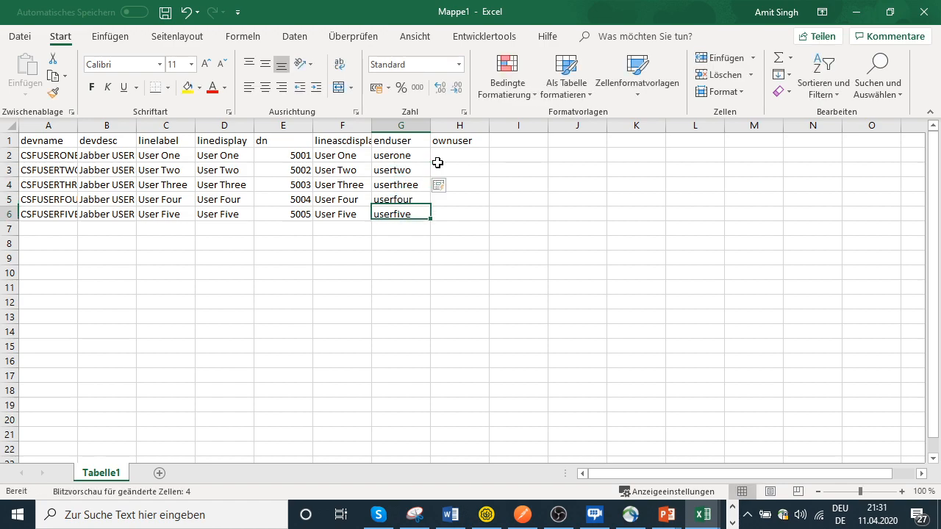
# Copy the end users in G2 to G6 into H2 to H6 of the ownuser column
pyautogui.press('Up')
pyautogui.press('Up')
pyautogui.press('Up')
pyautogui.press('Up')
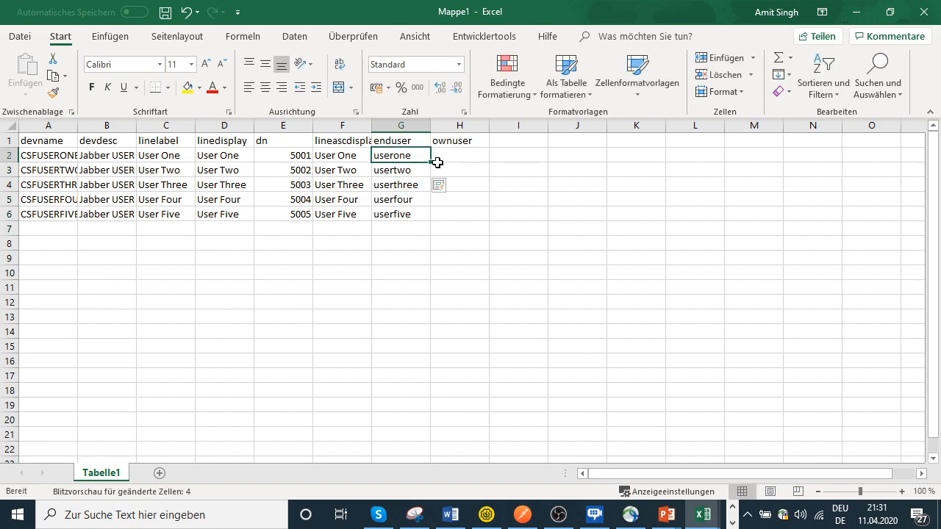
pyautogui.press('Right')
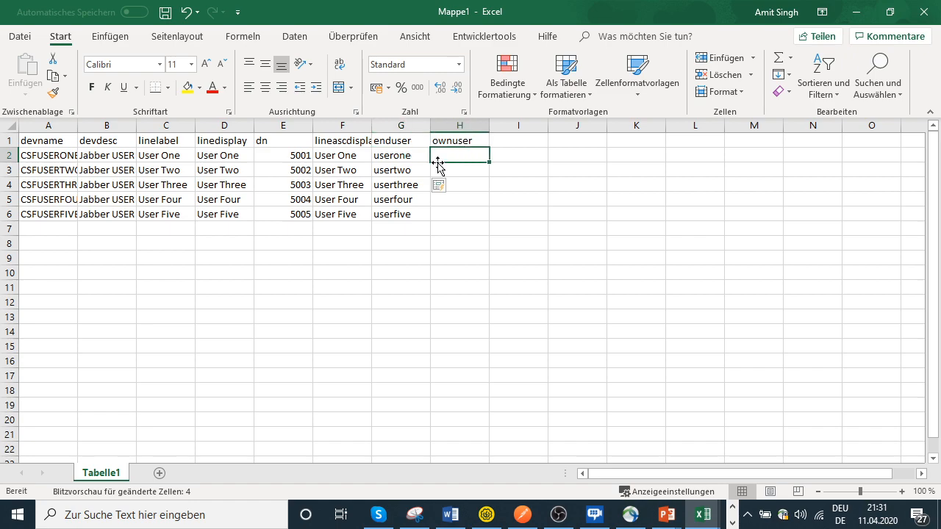
pyautogui.press('Left')
pyautogui.hotkey('shift', 'Down')
pyautogui.hotkey('shift', 'Down')
pyautogui.hotkey('shift', 'Down')
pyautogui.hotkey('shift', 'Down')
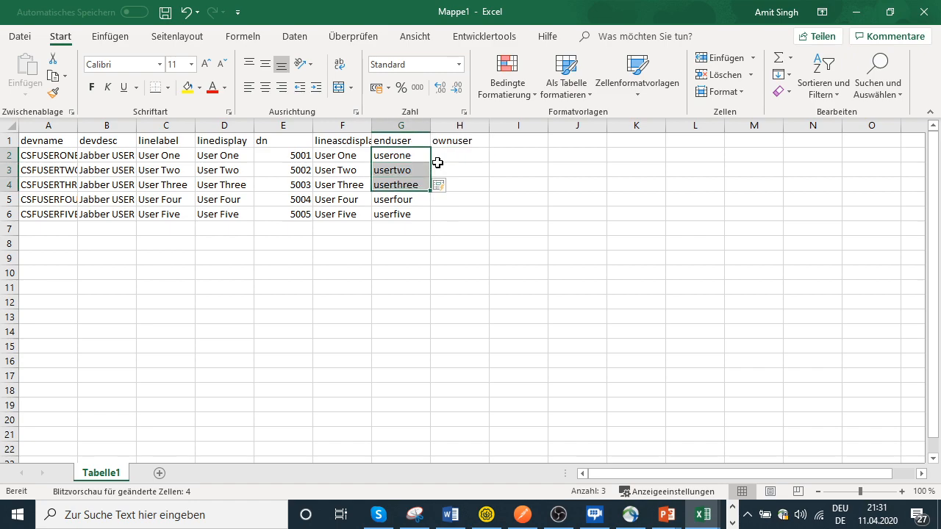
pyautogui.hotkey('ctrl', 'c')
pyautogui.click(438, 163)
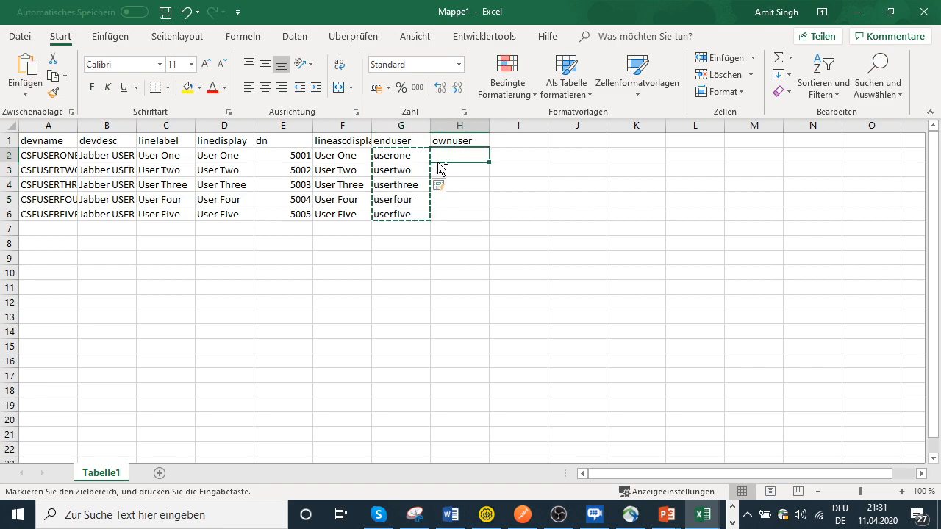
pyautogui.hotkey('ctrl', 'v')
pyautogui.press('Escape')
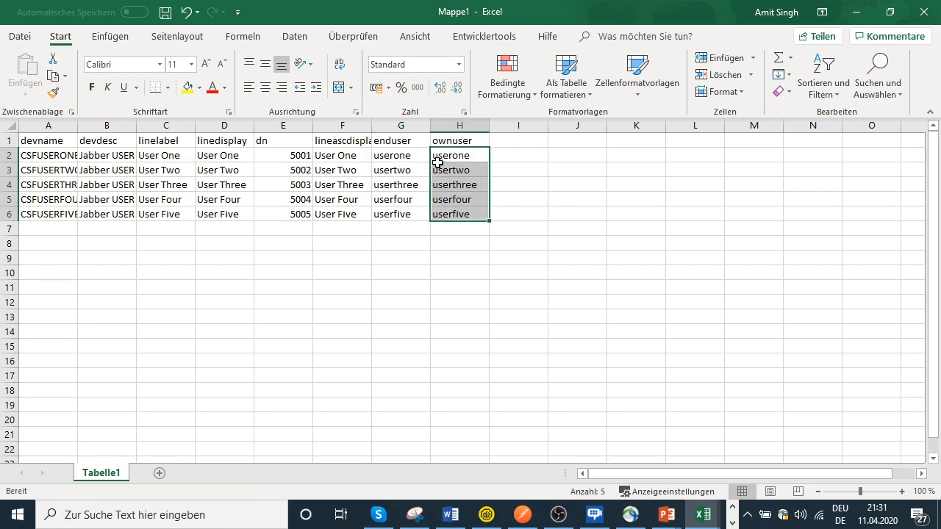
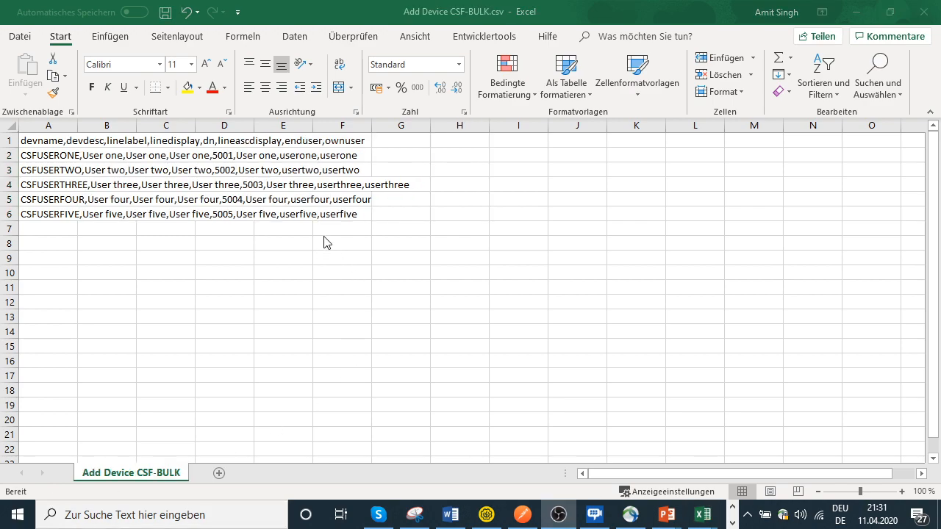
# Check the comma-separated rows in Add Device CSF-BULK.csv and close that workbook
pyautogui.click(60, 142)
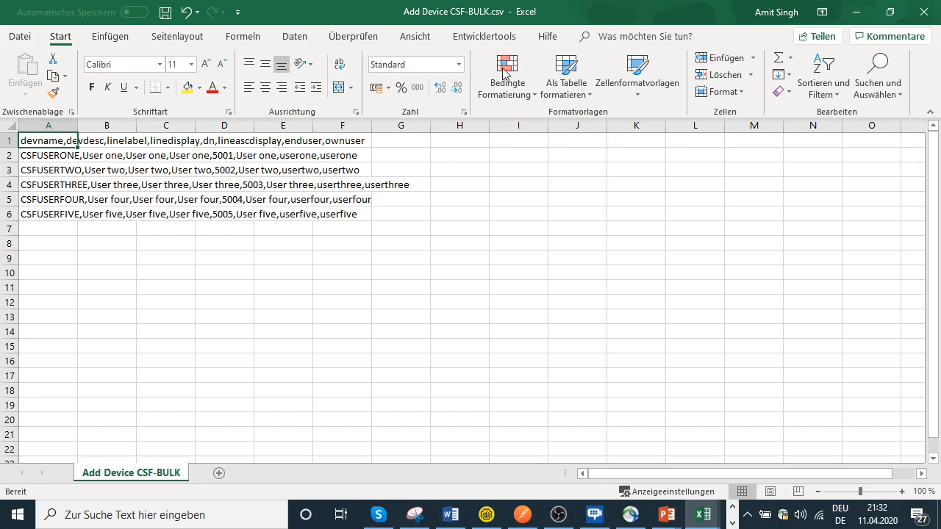
pyautogui.click(523, 513)
pyautogui.click(523, 515)
pyautogui.click(928, 8)
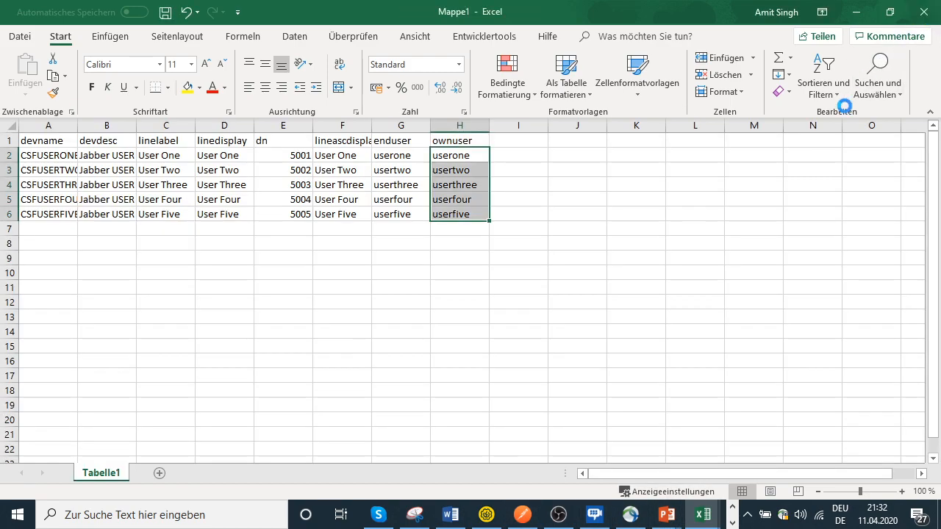
# Switch to Postman and review the Add Phone Bulk request's body variables, authorization and headers
pyautogui.click(523, 515)
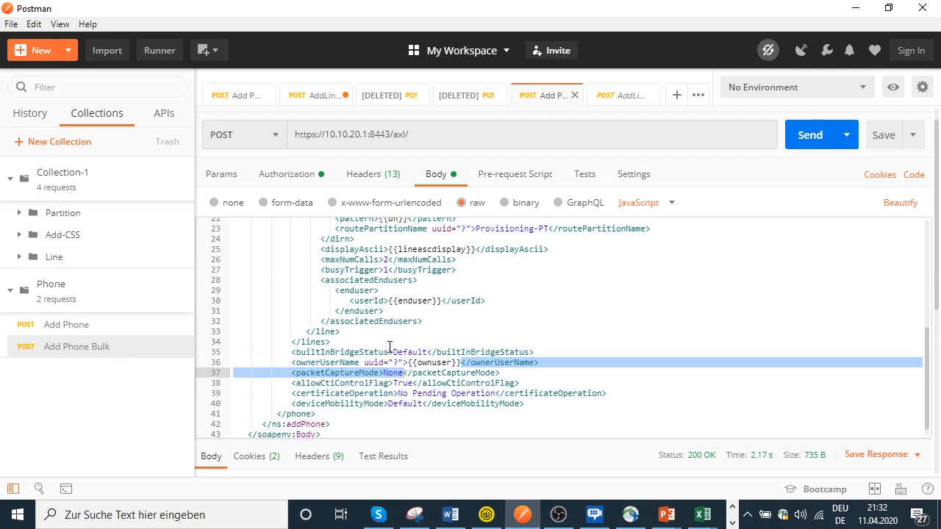
pyautogui.scroll(-1, 370, 395)
pyautogui.scroll(-5, 357, 400)
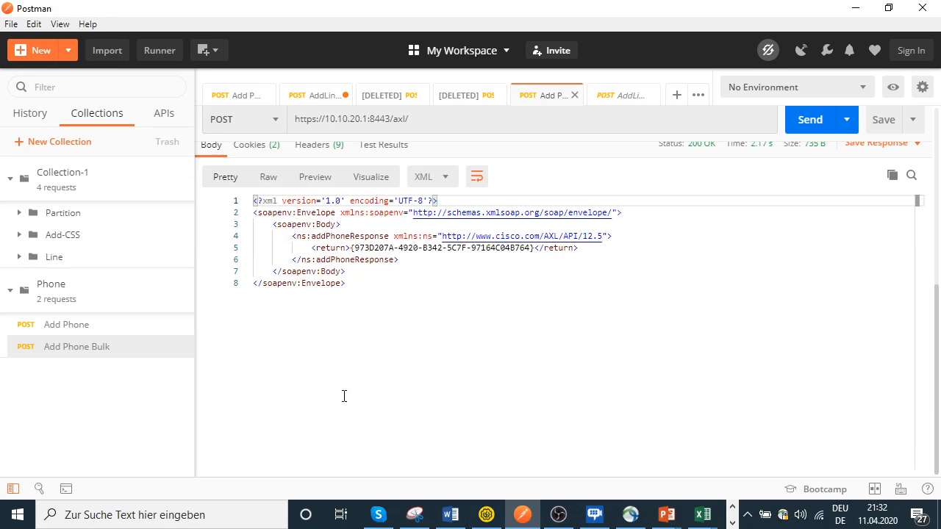
pyautogui.scroll(5, 361, 328)
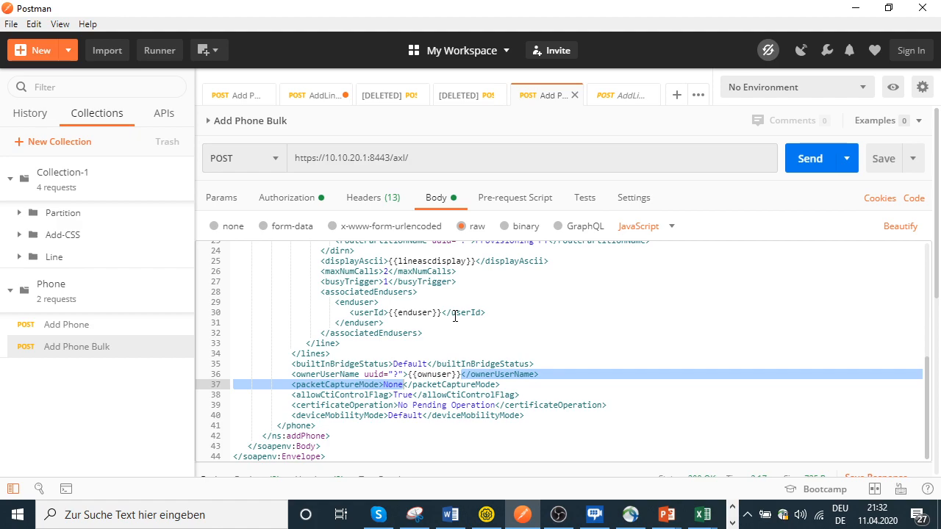
pyautogui.click(500, 312)
pyautogui.scroll(4, 500, 313)
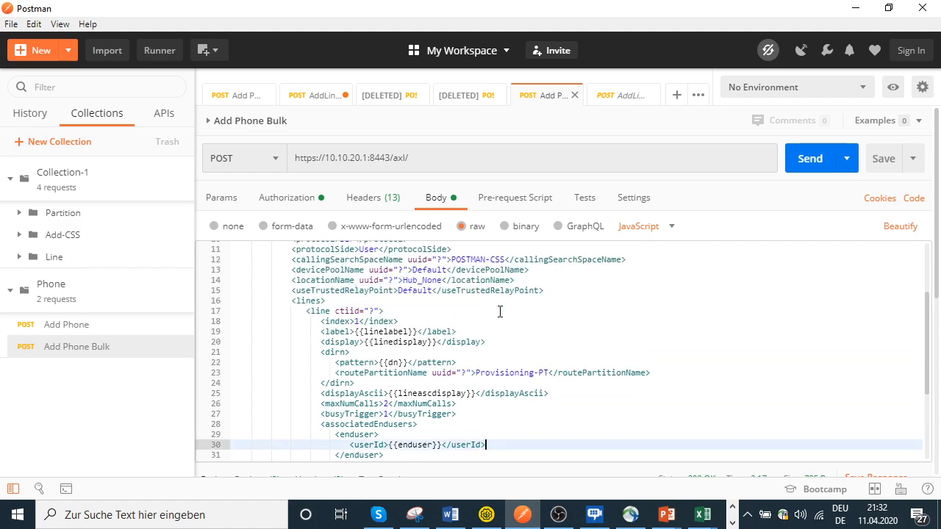
pyautogui.scroll(1, 500, 311)
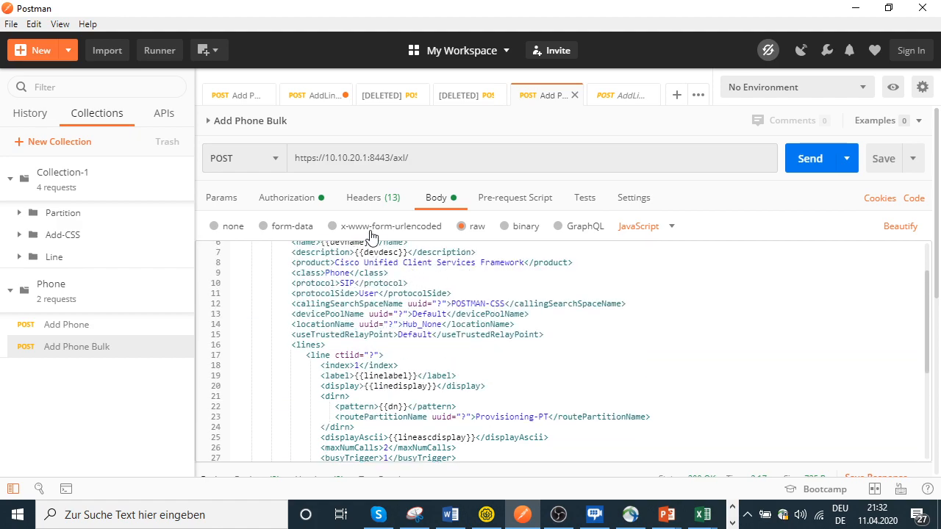
pyautogui.click(281, 198)
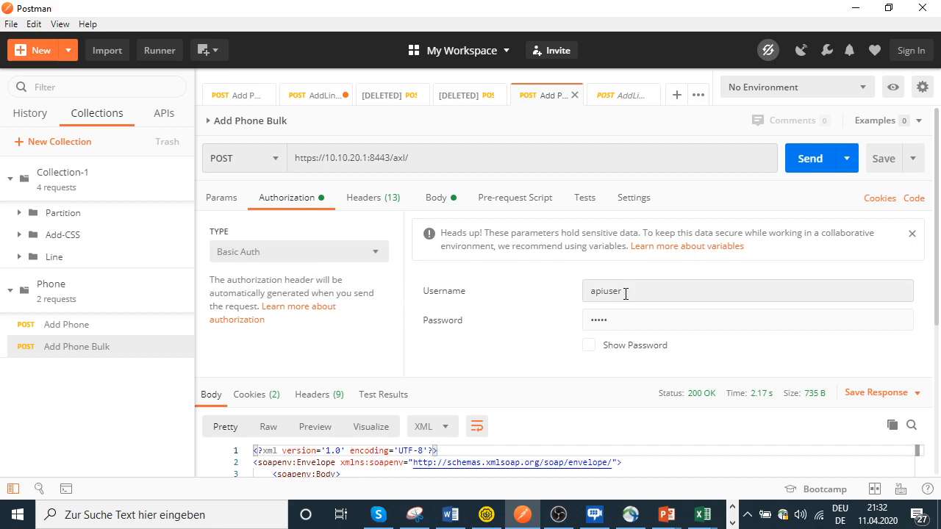
pyautogui.click(614, 319)
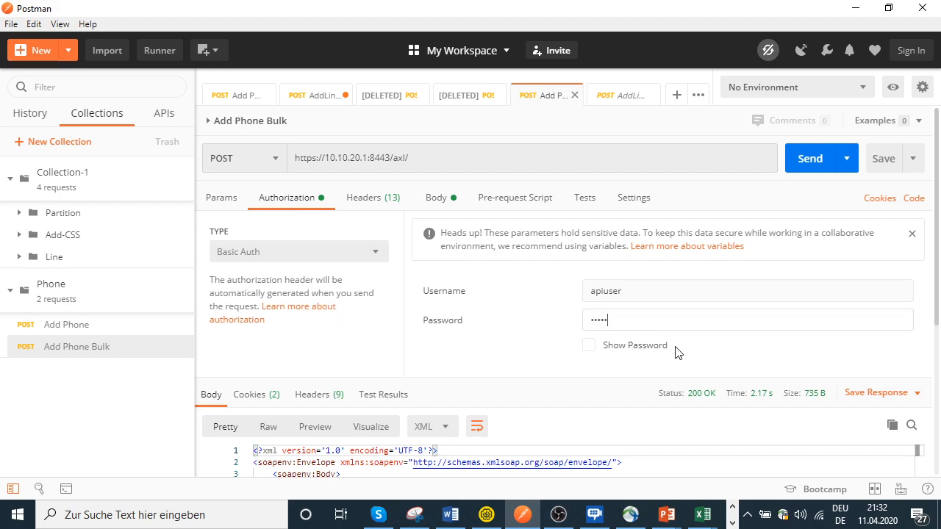
pyautogui.click(367, 198)
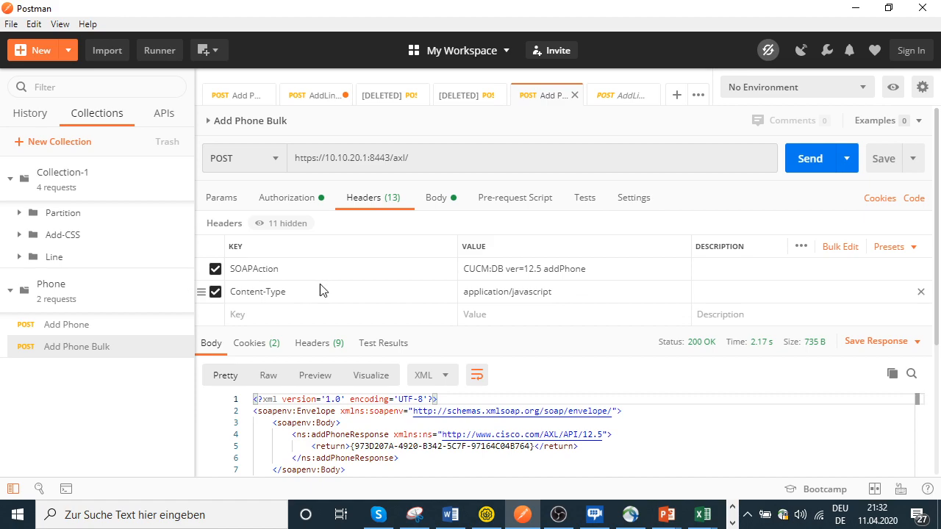
pyautogui.click(436, 198)
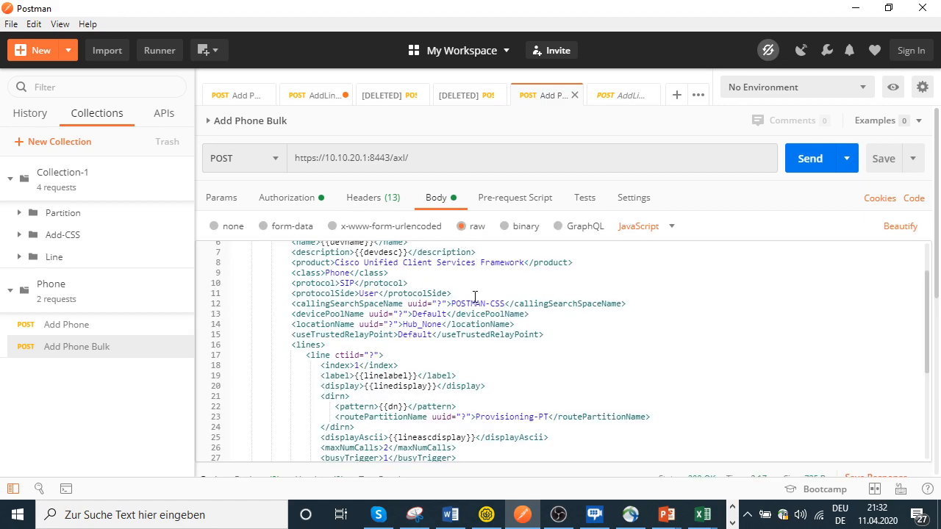
# Open the Collection Runner for the Phone collection and leave only the Add Phone Bulk request selected for the run
pyautogui.scroll(-3, 475, 296)
pyautogui.scroll(5, 477, 304)
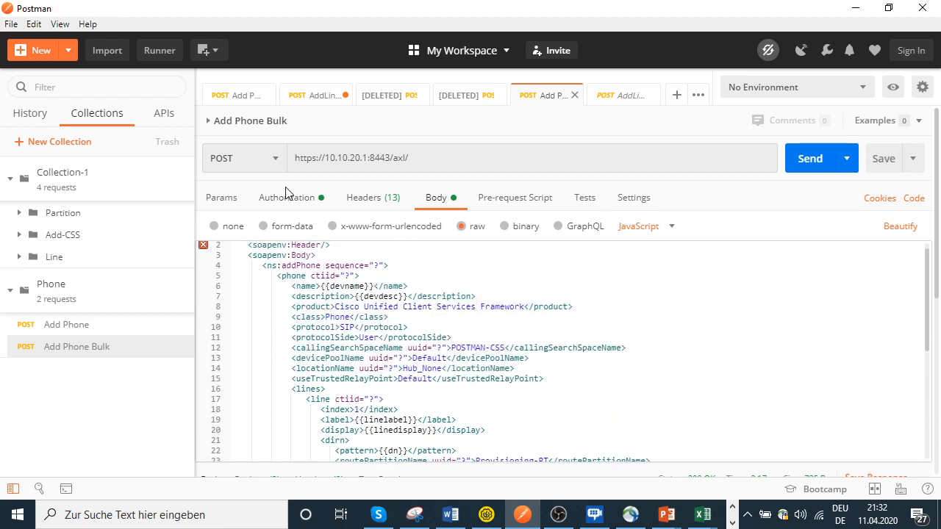
pyautogui.click(156, 51)
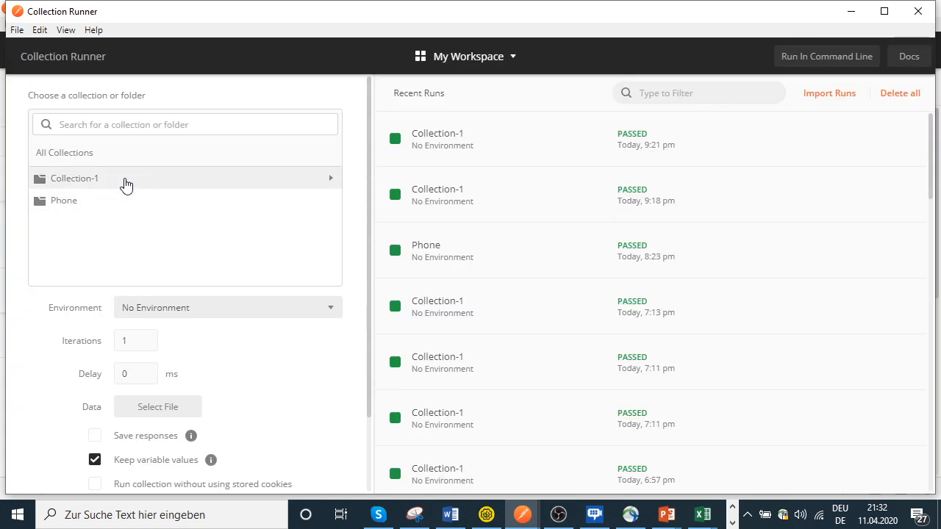
pyautogui.click(126, 186)
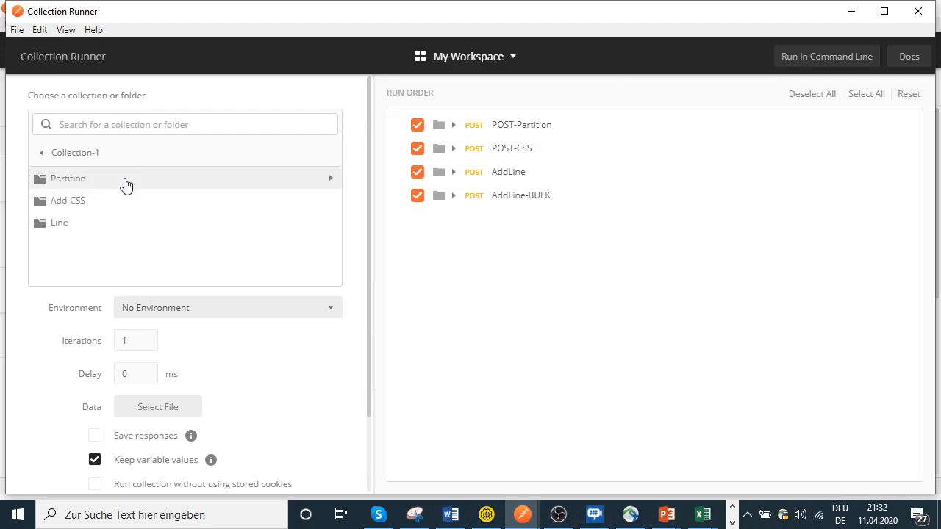
pyautogui.click(42, 153)
pyautogui.click(58, 200)
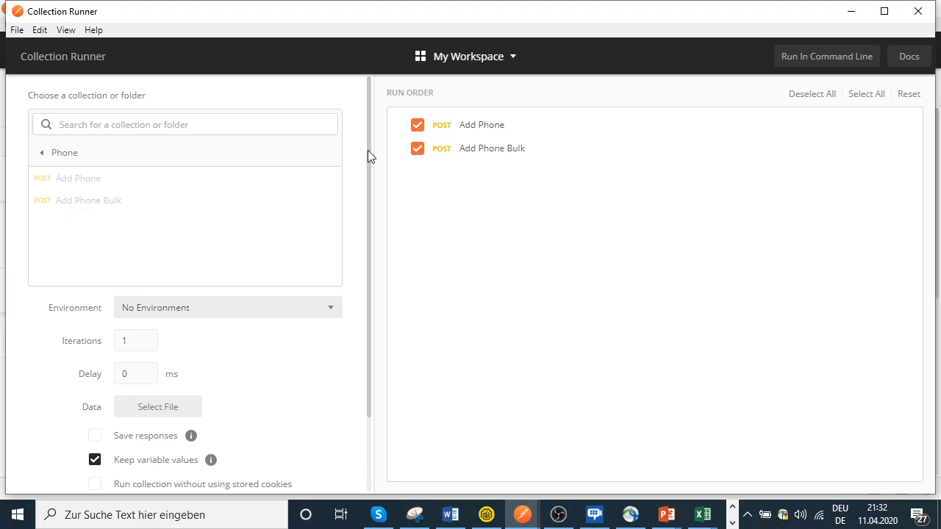
pyautogui.click(417, 127)
# Load Add Device CSF-BULK.csv as the data file for the collection run
pyautogui.click(185, 406)
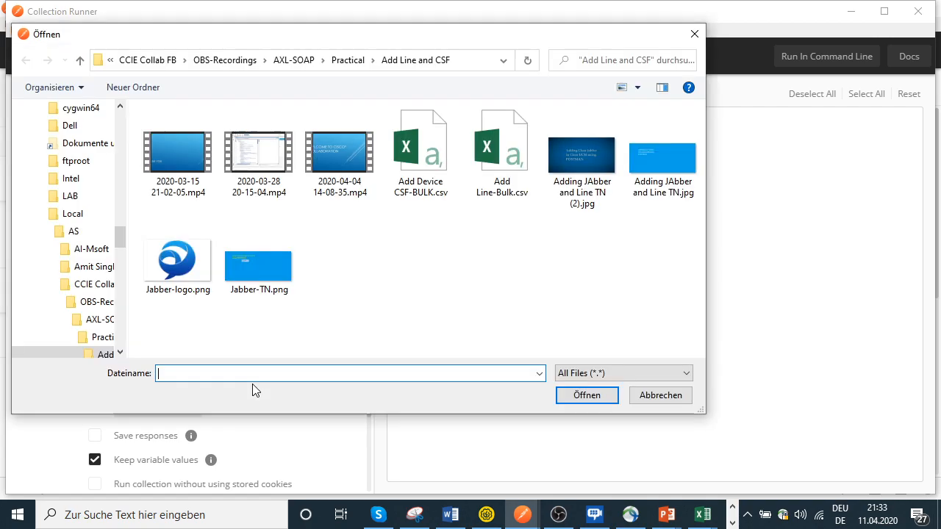
pyautogui.doubleClick(430, 162)
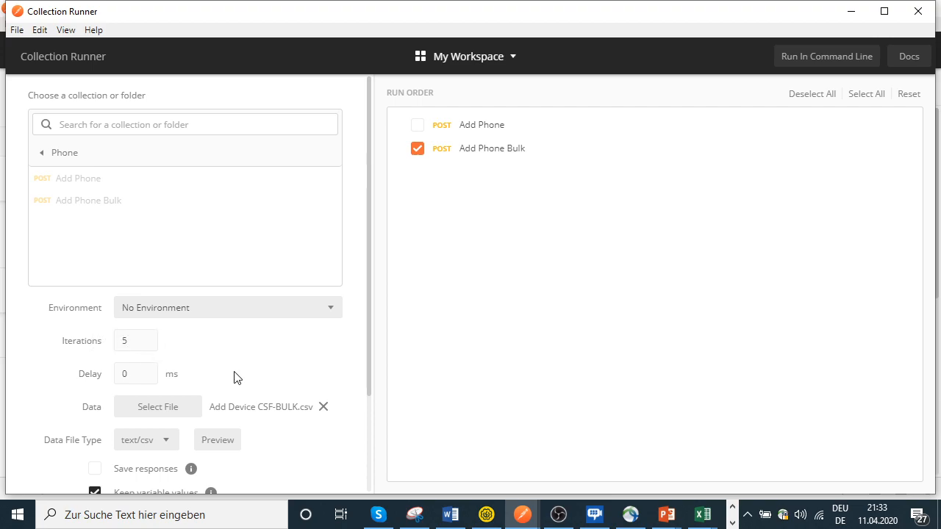
pyautogui.scroll(-3, 236, 377)
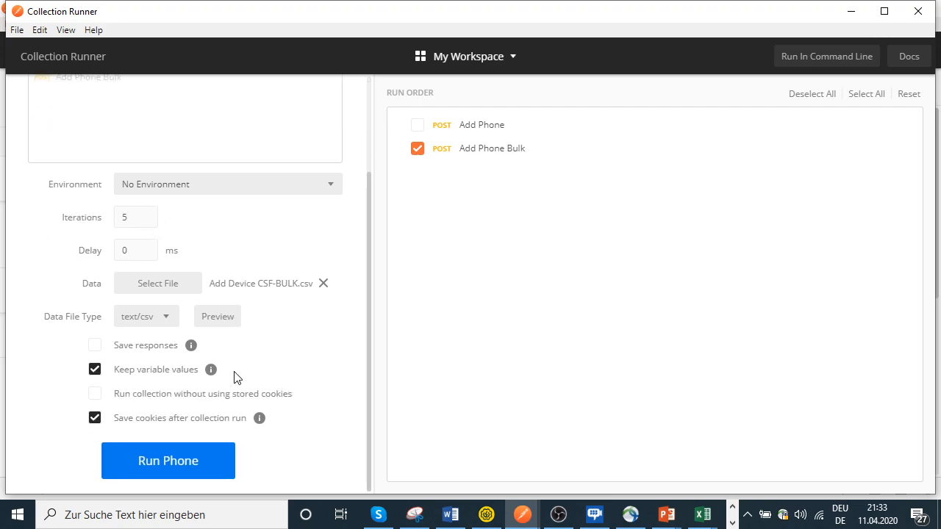
# Preview the device rows of the data file and run the Phone collection
pyautogui.click(223, 320)
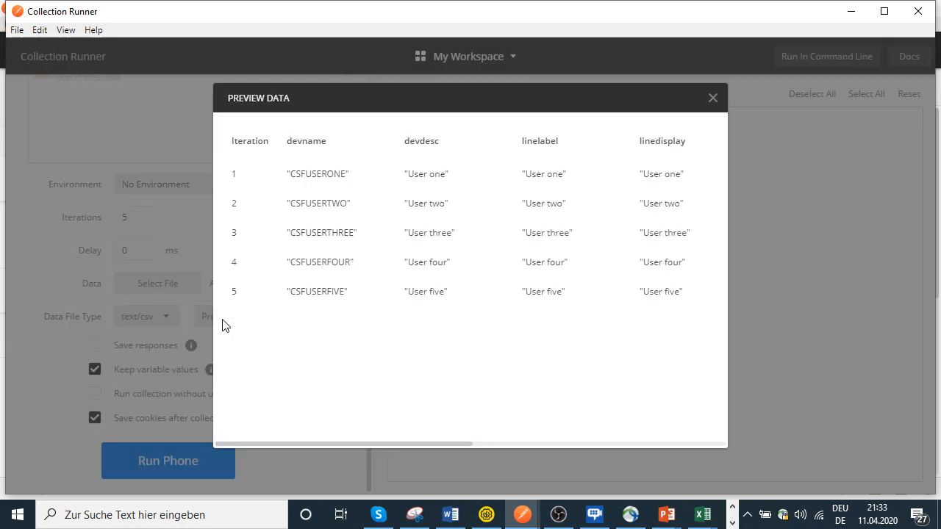
pyautogui.moveTo(292, 173); pyautogui.dragTo(533, 181)
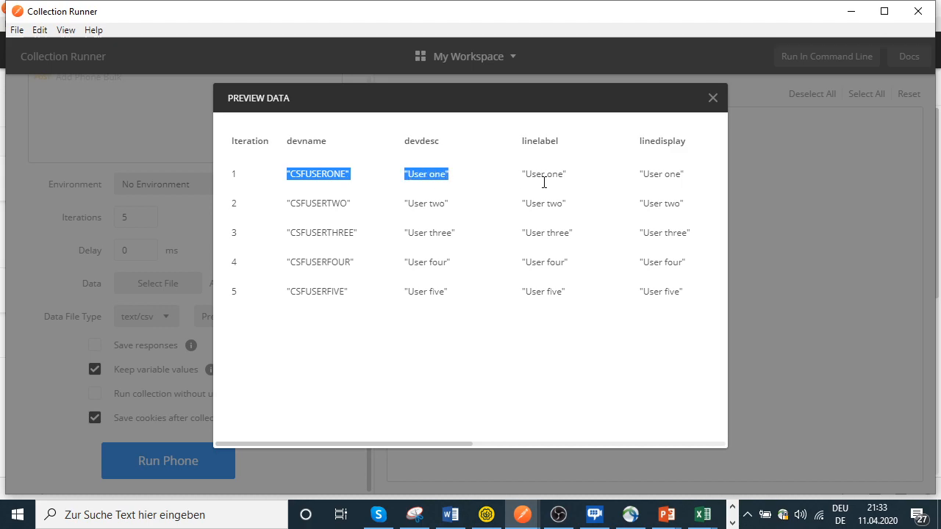
pyautogui.moveTo(354, 443)
pyautogui.mouseDown()
pyautogui.moveTo(489, 435)
pyautogui.moveTo(617, 446)
pyautogui.moveTo(345, 439)
pyautogui.mouseUp()
pyautogui.click(412, 300)
pyautogui.click(711, 98)
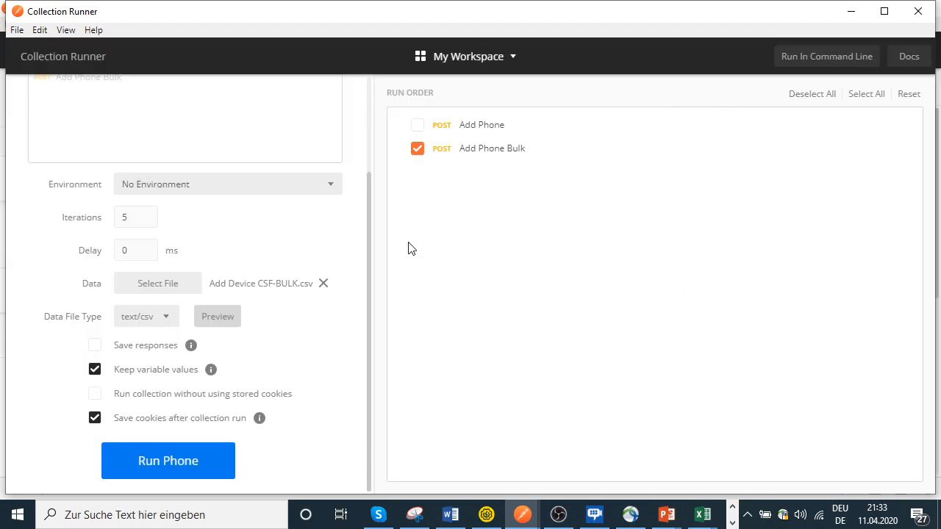
pyautogui.click(157, 461)
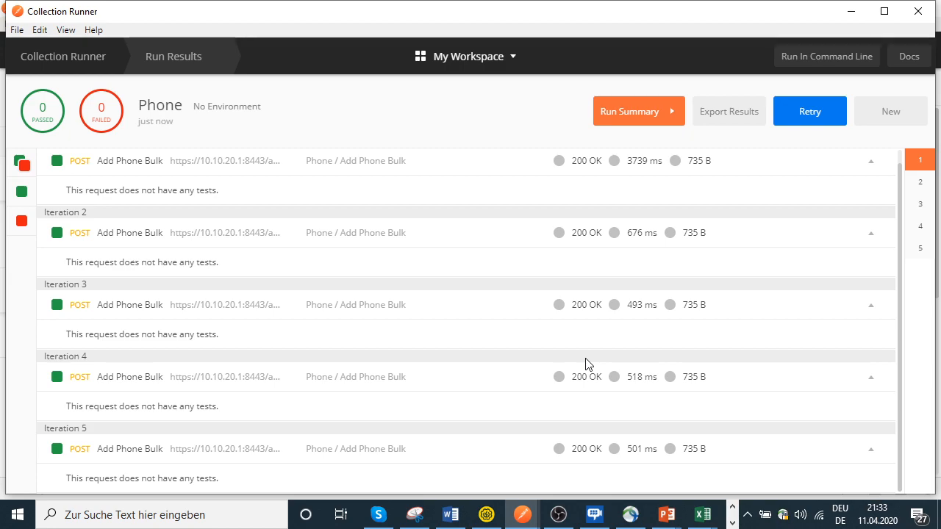
# Switch to Cisco Unified CM Administration in Chrome and find phones whose device name begins with csfuser
pyautogui.click(732, 524)
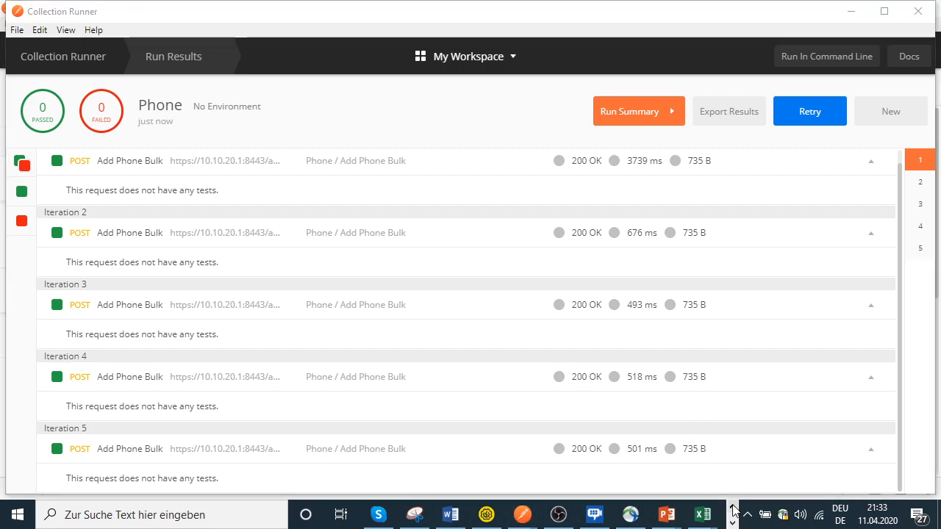
pyautogui.click(733, 506)
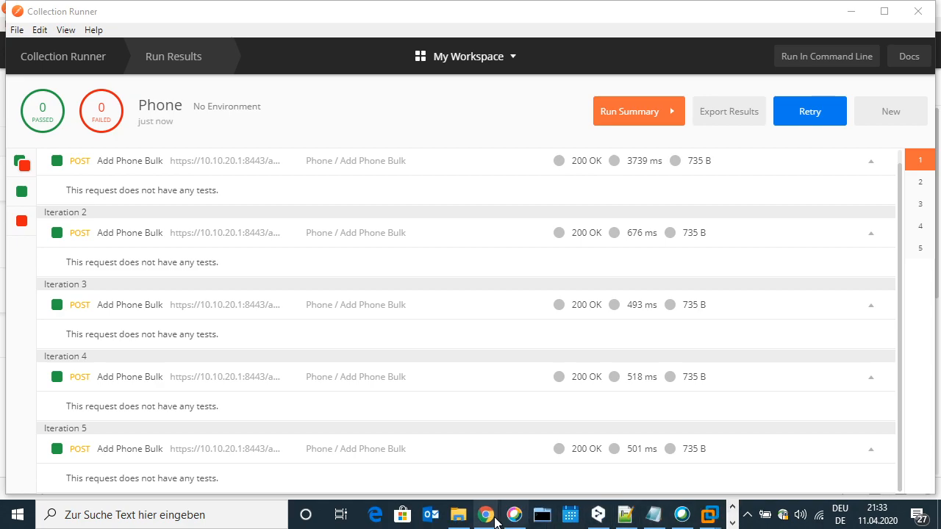
pyautogui.moveTo(495, 520)
pyautogui.click(555, 441)
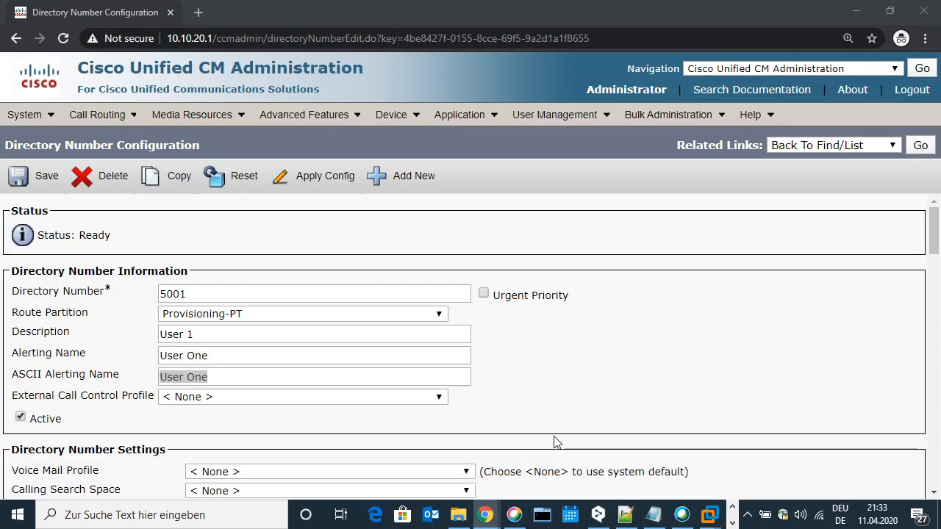
pyautogui.click(422, 246)
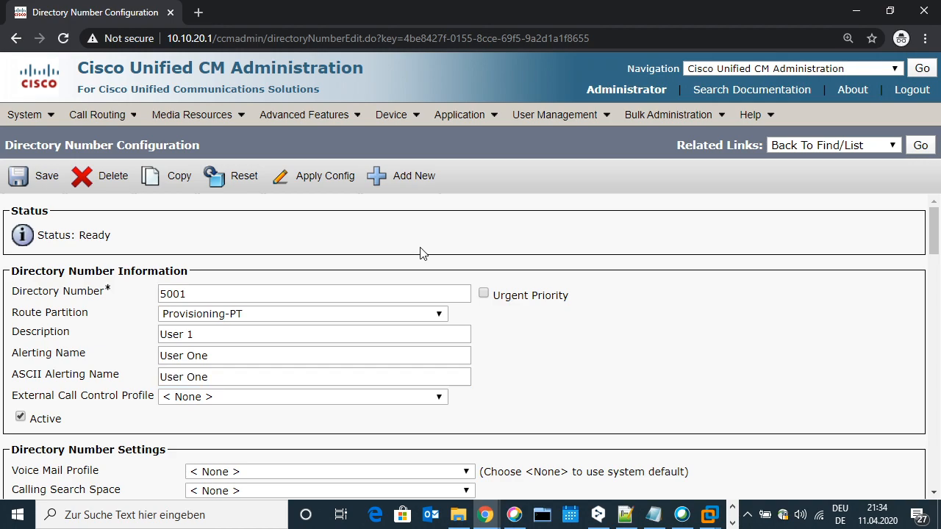
pyautogui.moveTo(410, 119)
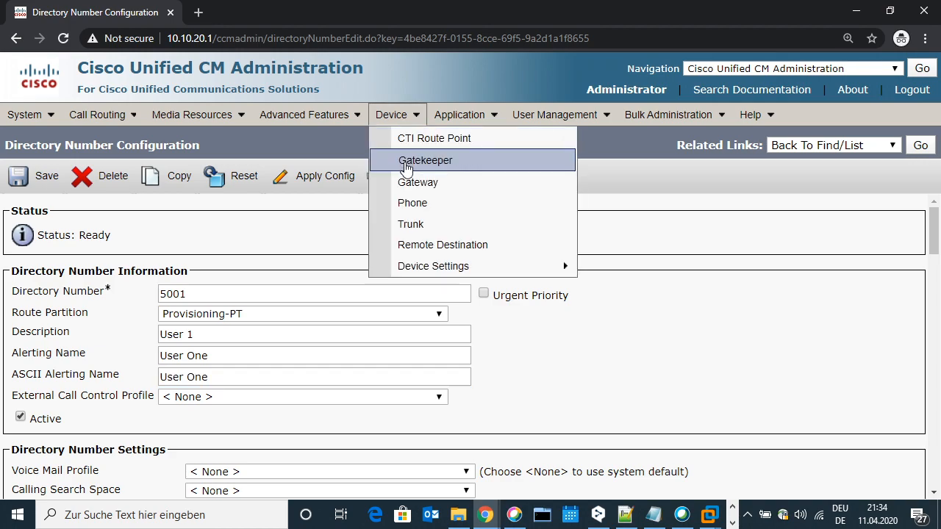
pyautogui.click(404, 203)
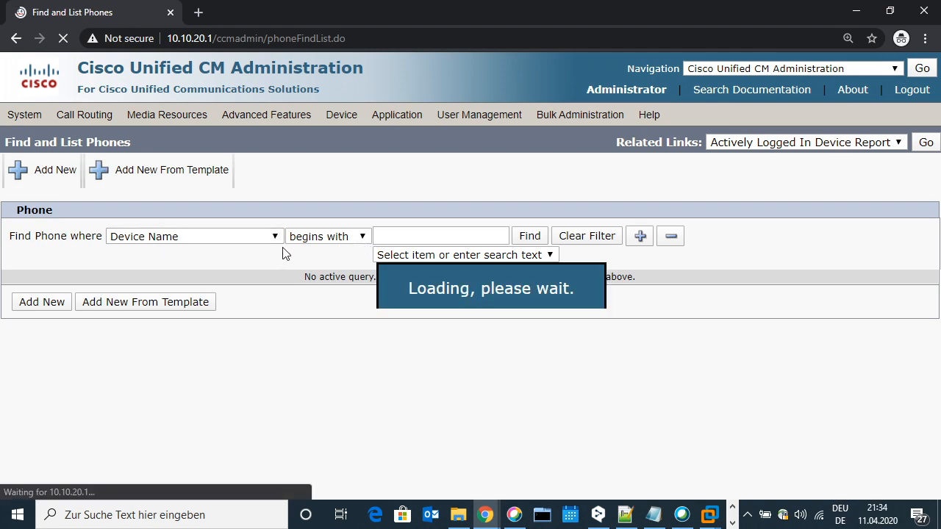
pyautogui.click(404, 236)
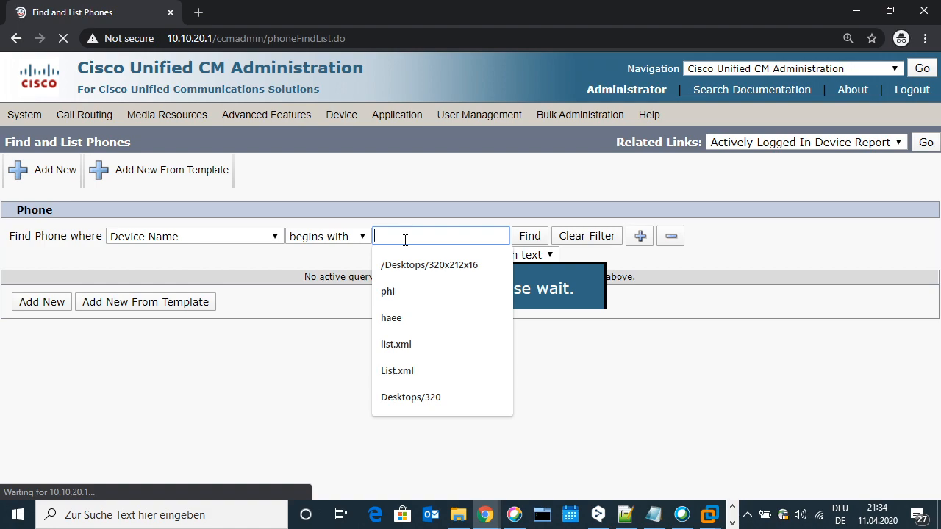
pyautogui.write('csfuser')
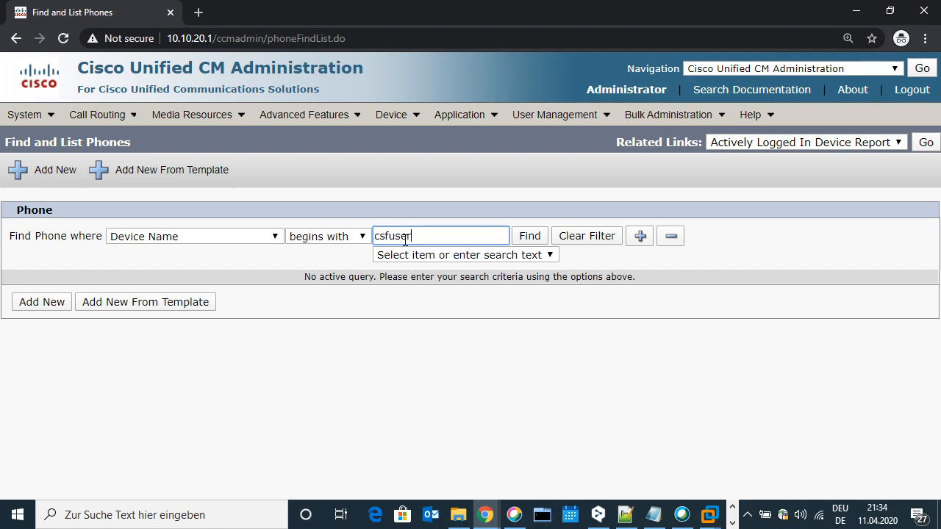
pyautogui.press('Return')
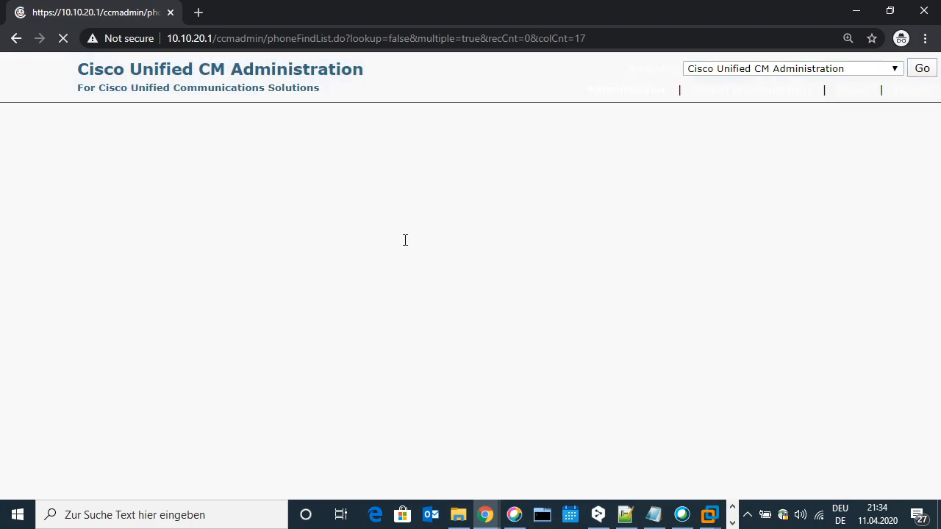
# Check the phone list for the CSFUSERONE, CSFUSERTWO, CSFUSERTHREE, CSFUSERFOUR and CSFUSERFIVE devices
pyautogui.scroll(-3, 405, 241)
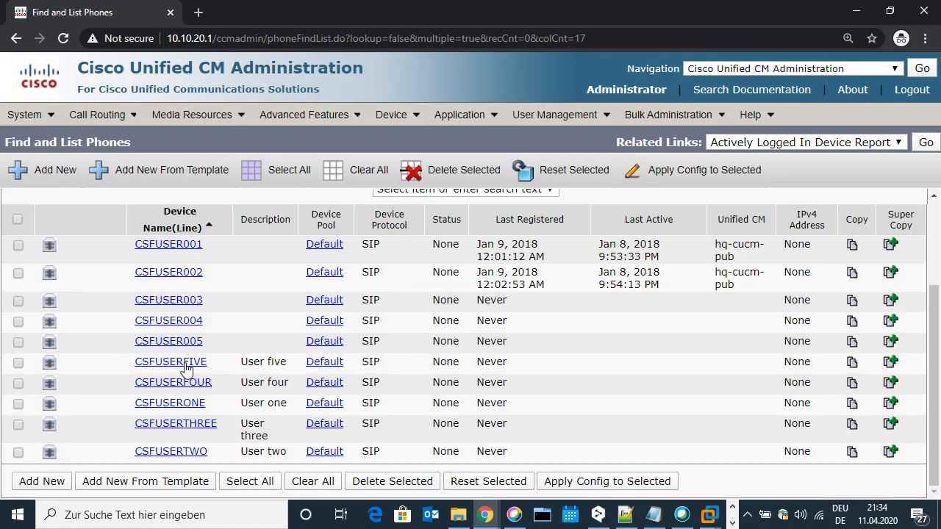
pyautogui.moveTo(215, 456); pyautogui.dragTo(143, 461)
pyautogui.moveTo(220, 427); pyautogui.dragTo(153, 427)
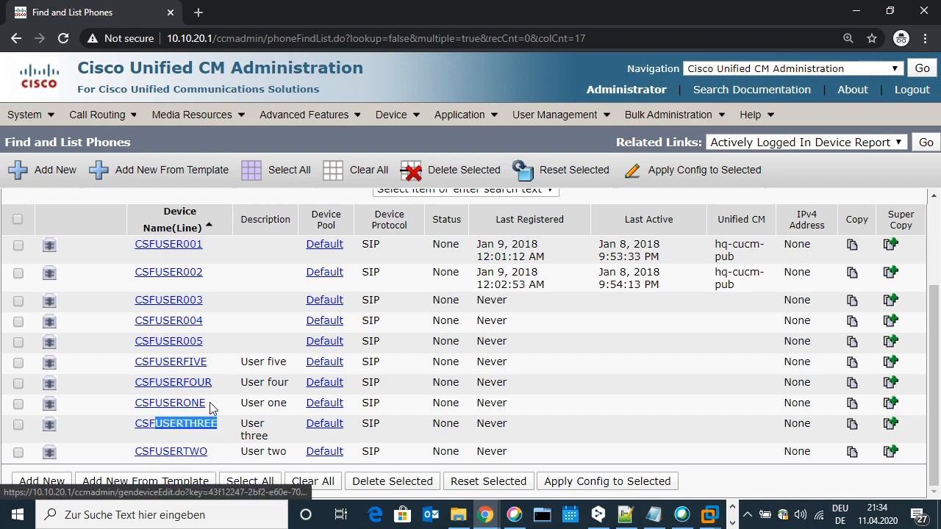
pyautogui.moveTo(209, 403); pyautogui.dragTo(152, 403)
pyautogui.moveTo(217, 385); pyautogui.dragTo(143, 387)
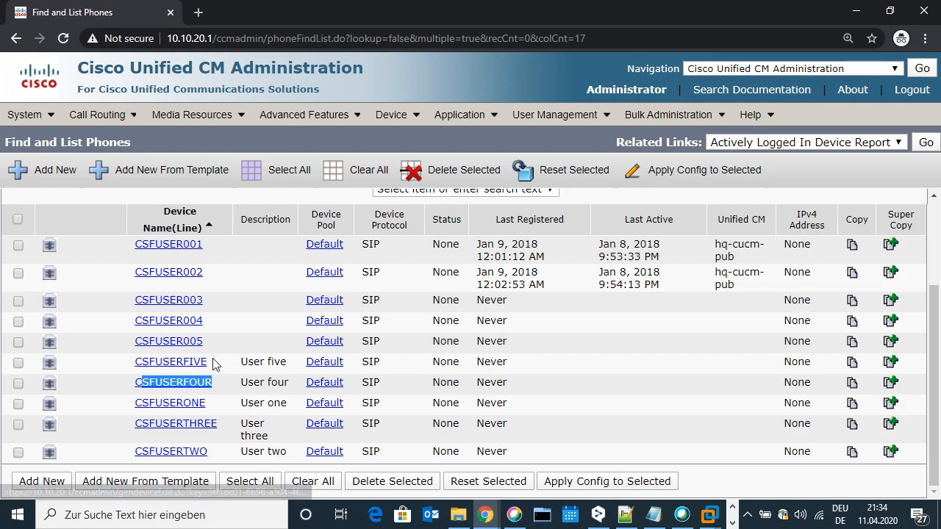
pyautogui.moveTo(212, 363); pyautogui.dragTo(136, 366)
pyautogui.click(107, 422)
# Open the CSFUSERONE phone and check its product type, device name, description and calling search space
pyautogui.click(157, 406)
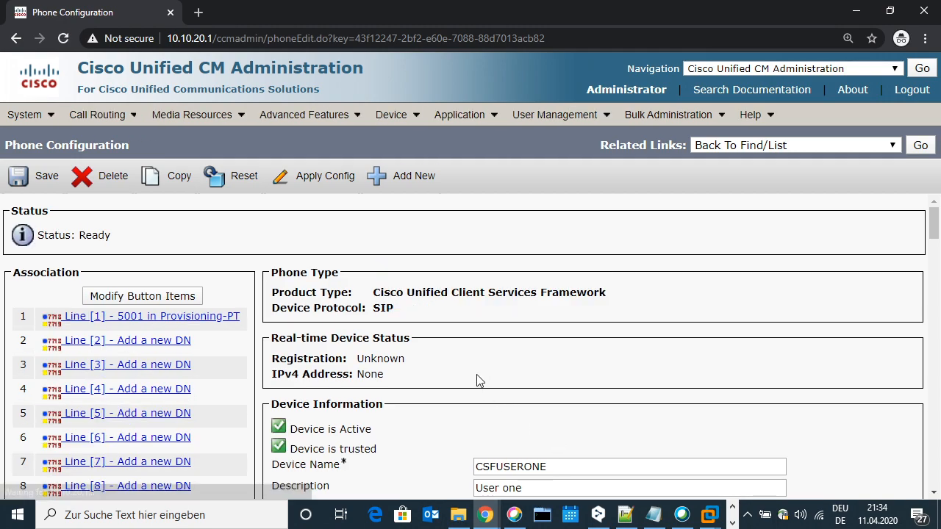
pyautogui.moveTo(376, 294); pyautogui.dragTo(606, 295)
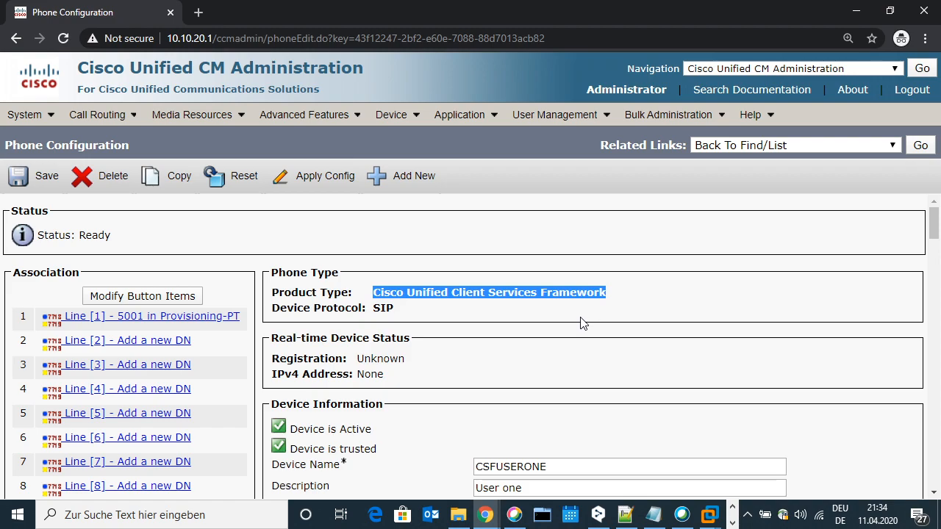
pyautogui.scroll(-5, 581, 323)
pyautogui.scroll(5, 581, 324)
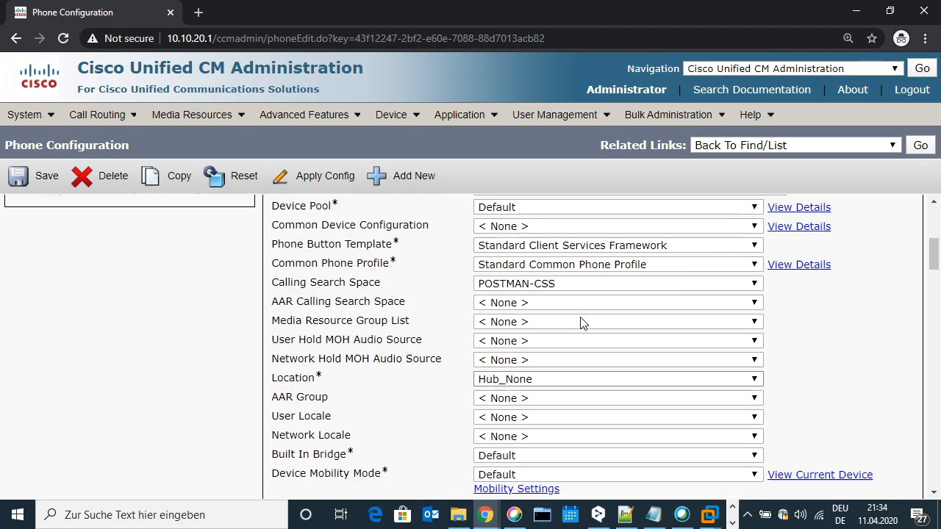
pyautogui.scroll(-3, 657, 358)
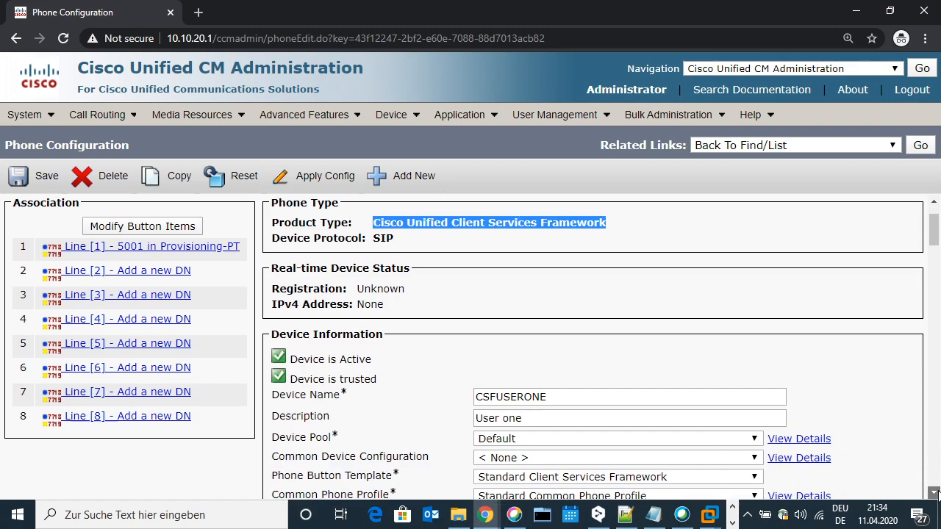
pyautogui.doubleClick(563, 296)
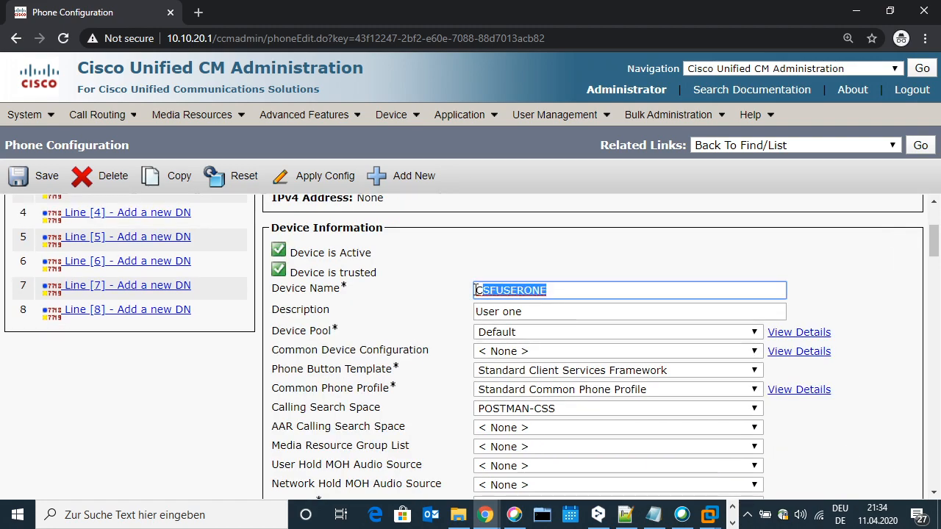
pyautogui.click(429, 301)
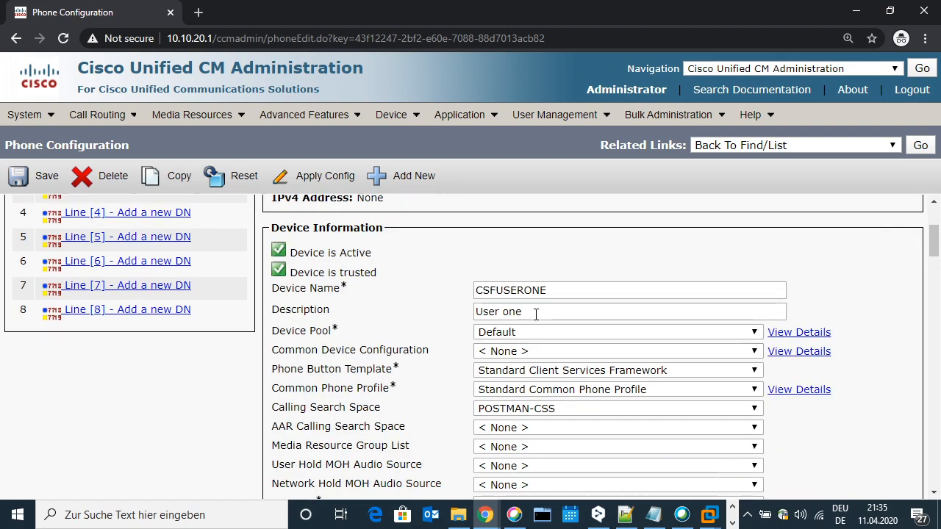
pyautogui.moveTo(535, 315); pyautogui.dragTo(471, 311)
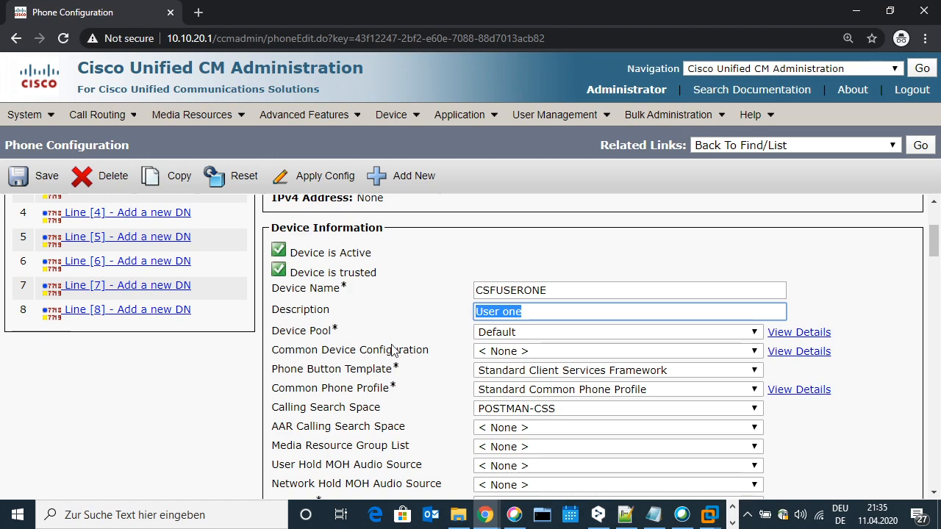
pyautogui.moveTo(389, 413); pyautogui.dragTo(261, 410)
pyautogui.click(324, 416)
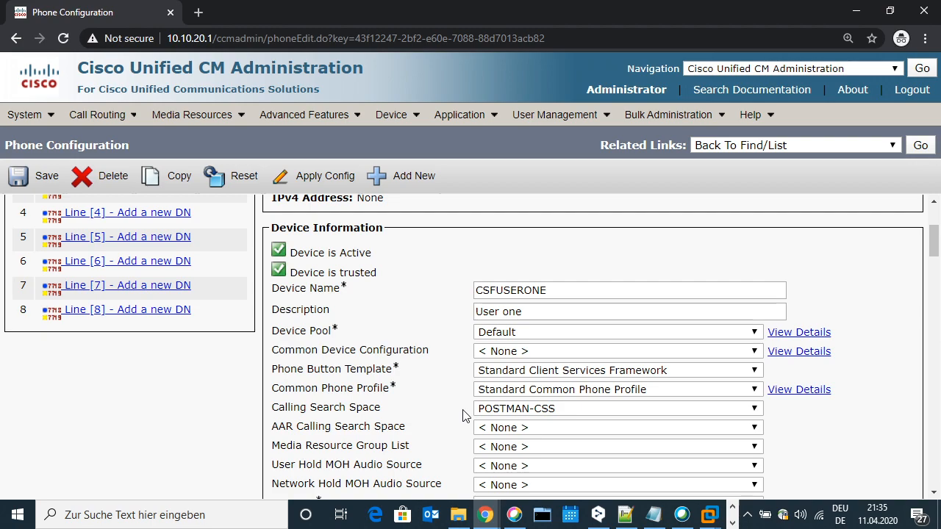
# Examine the location, owner user ID and trusted relay point settings in CSFUSERONE's device information
pyautogui.click(934, 493)
pyautogui.click(935, 492)
pyautogui.click(935, 492)
pyautogui.click(935, 492)
pyautogui.click(935, 492)
pyautogui.click(935, 492)
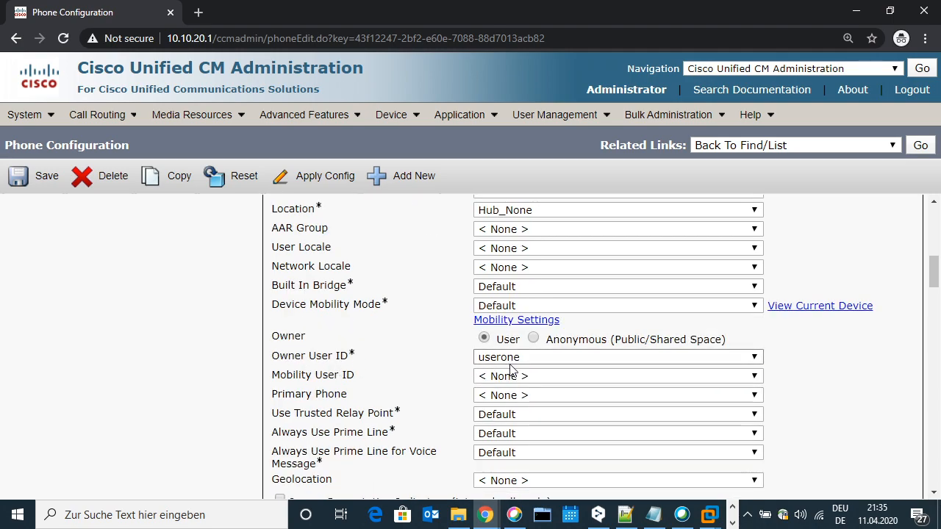
pyautogui.click(935, 492)
pyautogui.click(934, 493)
pyautogui.click(935, 493)
pyautogui.click(935, 493)
pyautogui.click(935, 492)
pyautogui.click(934, 492)
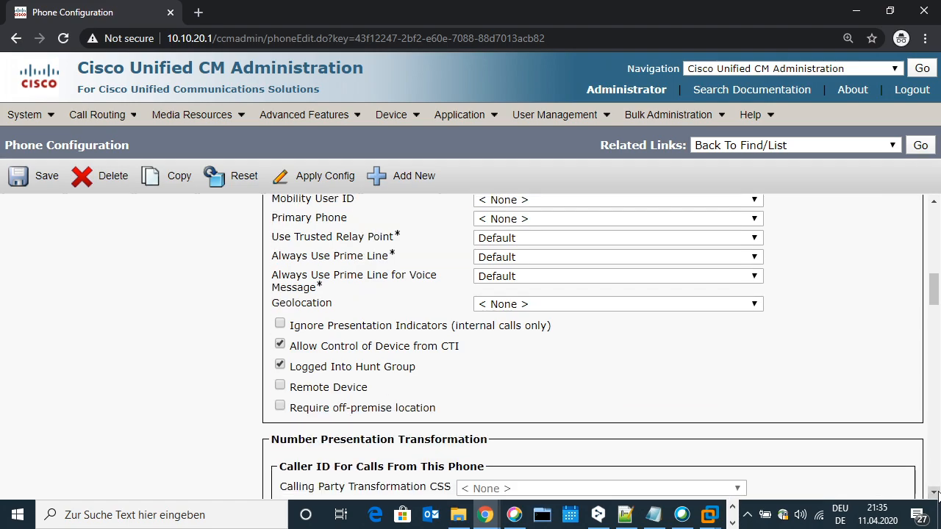
# Review CSFUSERONE's number presentation, protocol specific, Do Not Disturb and product specific settings
pyautogui.click(935, 493)
pyautogui.click(935, 493)
pyautogui.click(935, 493)
pyautogui.click(935, 493)
pyautogui.click(934, 493)
pyautogui.click(935, 493)
pyautogui.click(935, 492)
pyautogui.click(934, 493)
pyautogui.click(934, 493)
pyautogui.click(935, 493)
pyautogui.click(934, 492)
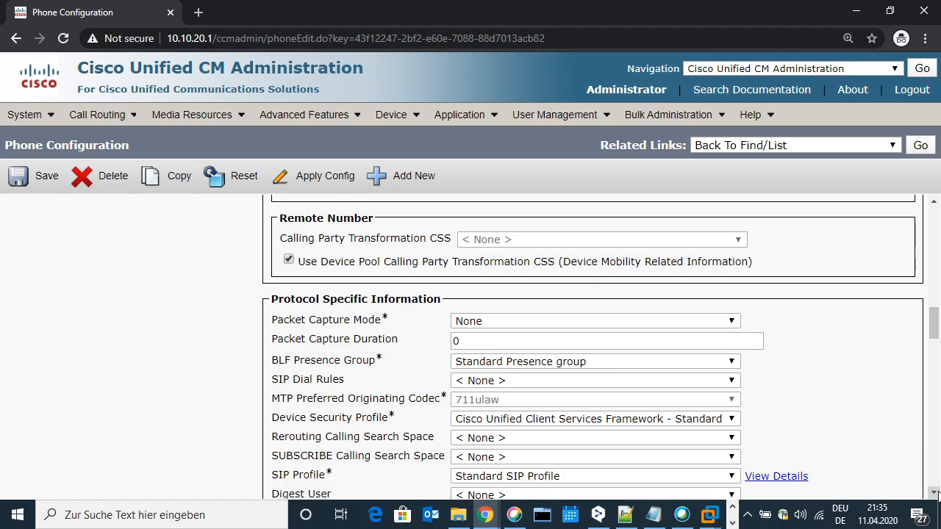
pyautogui.click(934, 493)
pyautogui.click(934, 493)
pyautogui.click(934, 492)
pyautogui.click(935, 493)
pyautogui.click(936, 493)
pyautogui.click(935, 493)
pyautogui.click(935, 492)
pyautogui.click(936, 492)
pyautogui.click(936, 493)
pyautogui.click(936, 492)
pyautogui.click(935, 492)
pyautogui.moveTo(939, 366); pyautogui.dragTo(926, 412)
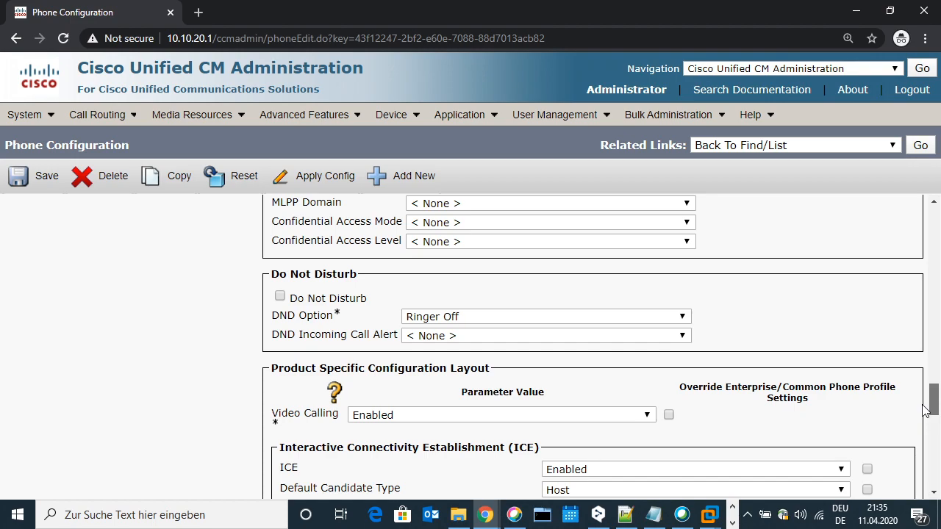
# Open line 1 of the CSFUSERONE phone and check its description, alerting name and ASCII alerting name
pyautogui.moveTo(935, 401); pyautogui.dragTo(936, 413)
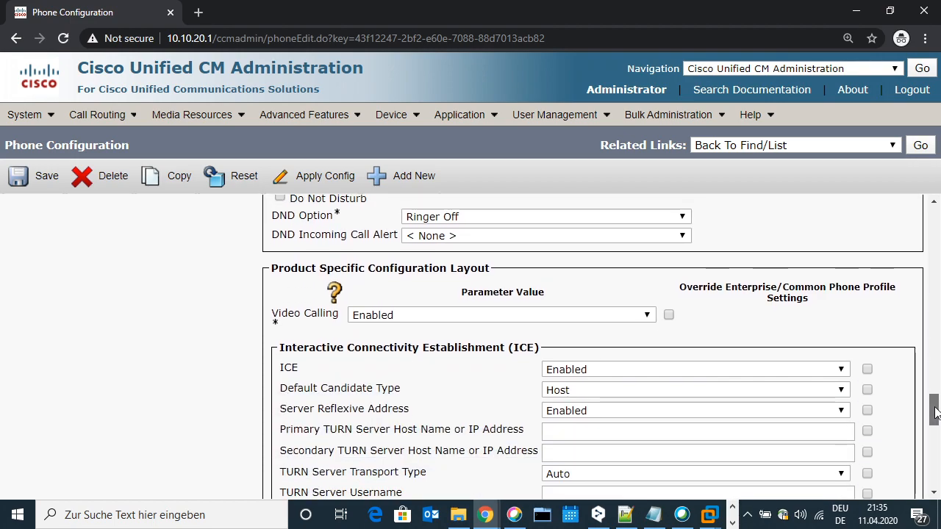
pyautogui.moveTo(936, 412); pyautogui.dragTo(935, 222)
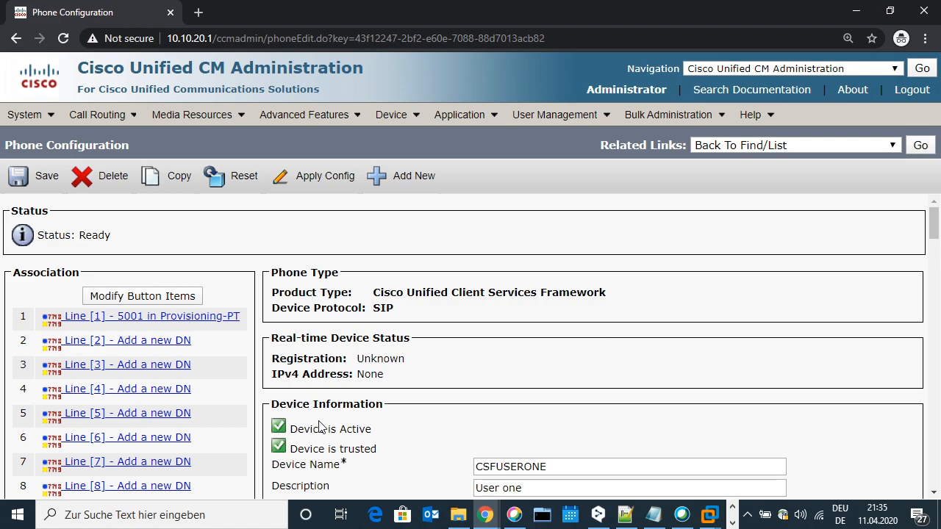
pyautogui.click(132, 317)
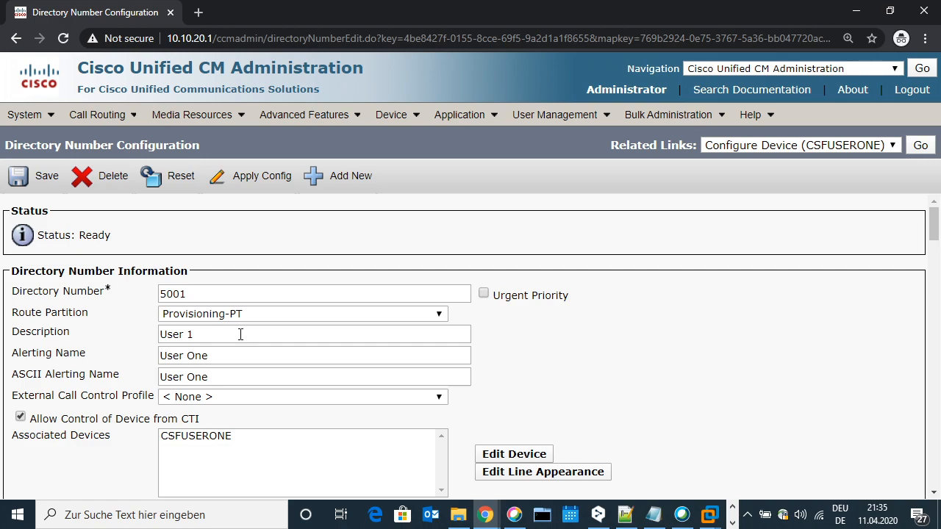
pyautogui.moveTo(208, 342); pyautogui.dragTo(160, 340)
pyautogui.moveTo(225, 357); pyautogui.dragTo(160, 356)
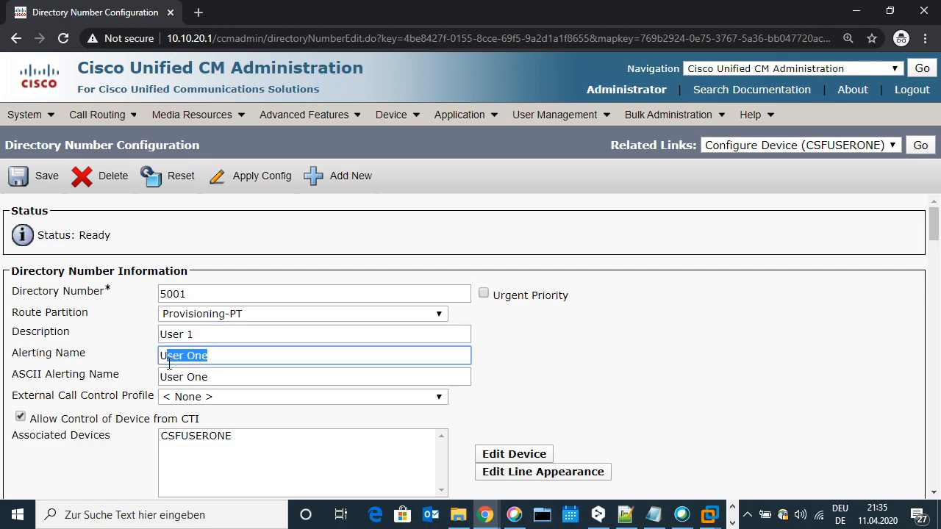
pyautogui.moveTo(212, 376); pyautogui.dragTo(152, 376)
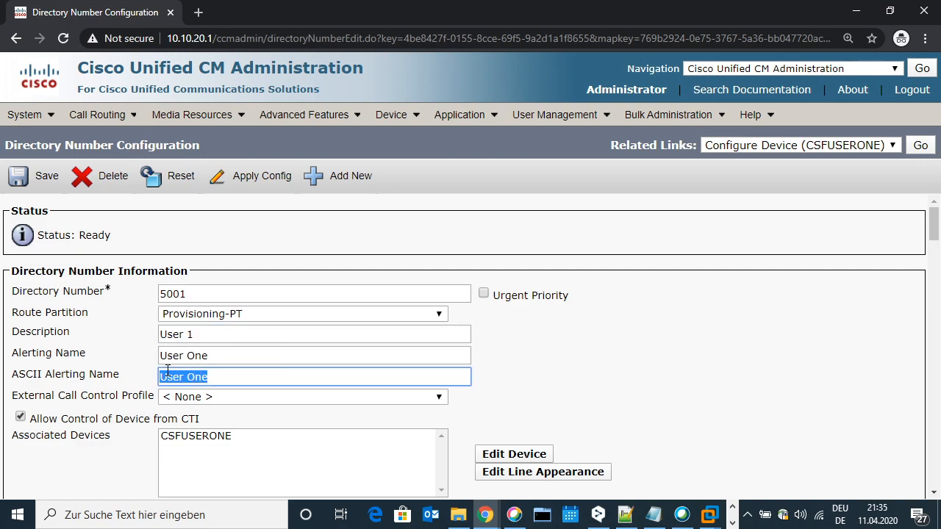
# Check the line's associated devices, CTI control option and directory number settings
pyautogui.scroll(-5, 173, 375)
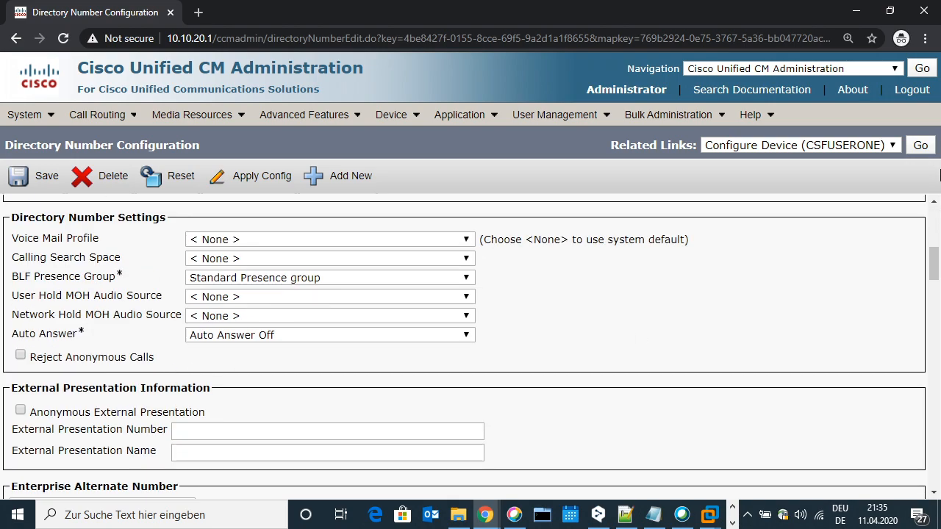
pyautogui.click(934, 203)
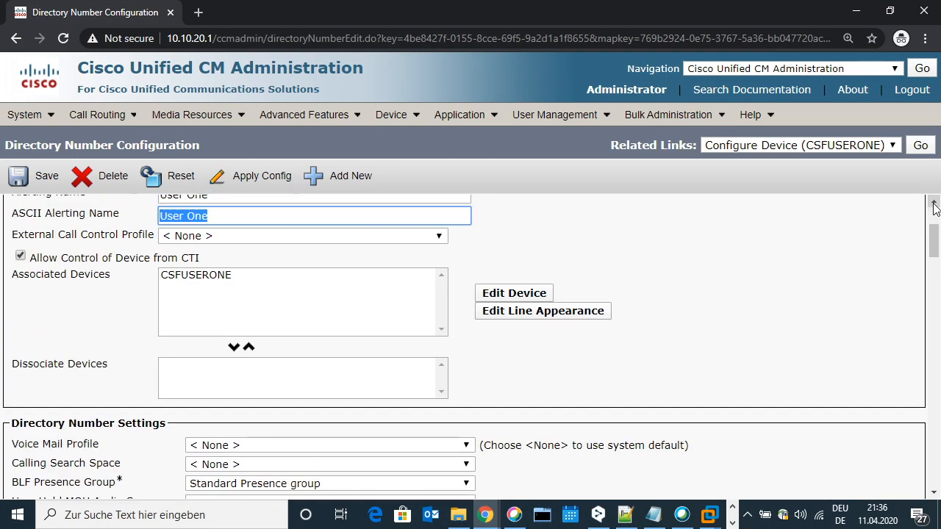
pyautogui.click(218, 283)
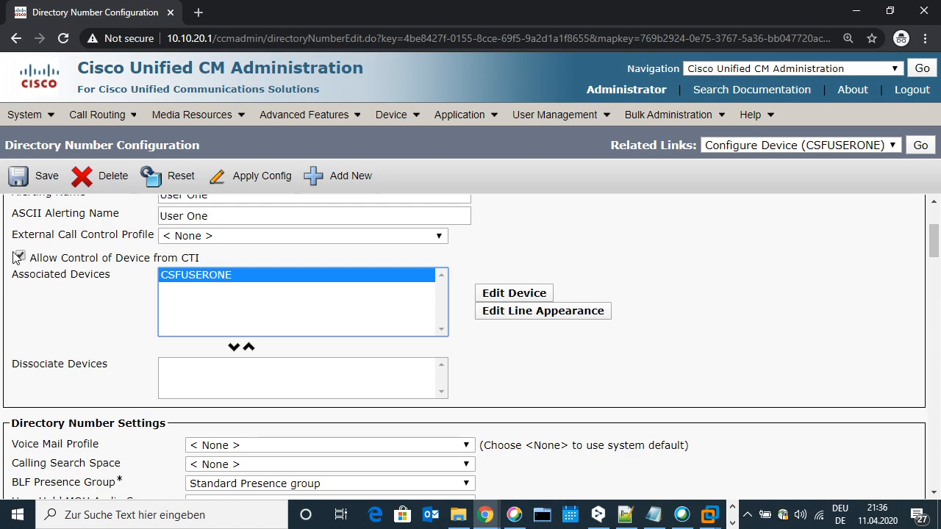
pyautogui.moveTo(933, 239); pyautogui.dragTo(933, 262)
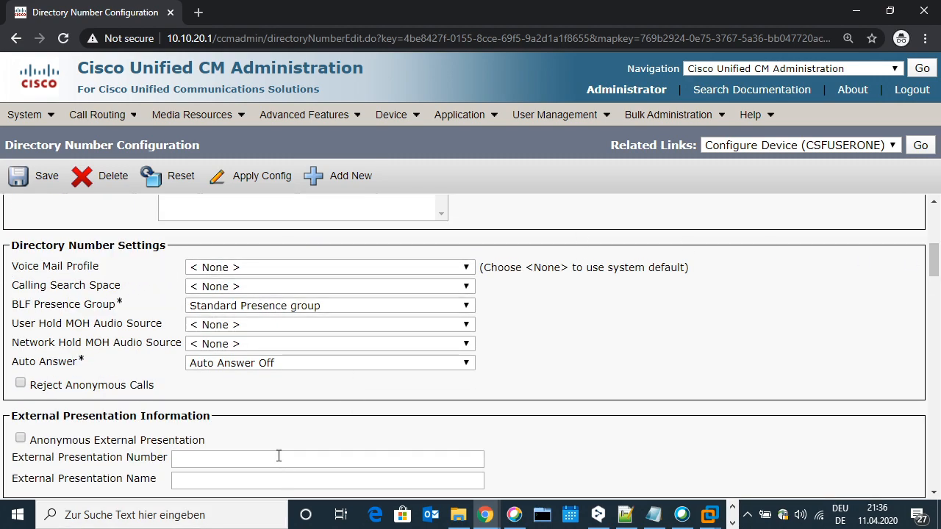
# Check the caller ID display, ASCII display and line text label for line 1 on device CSFUSERONE
pyautogui.moveTo(934, 262); pyautogui.dragTo(912, 417)
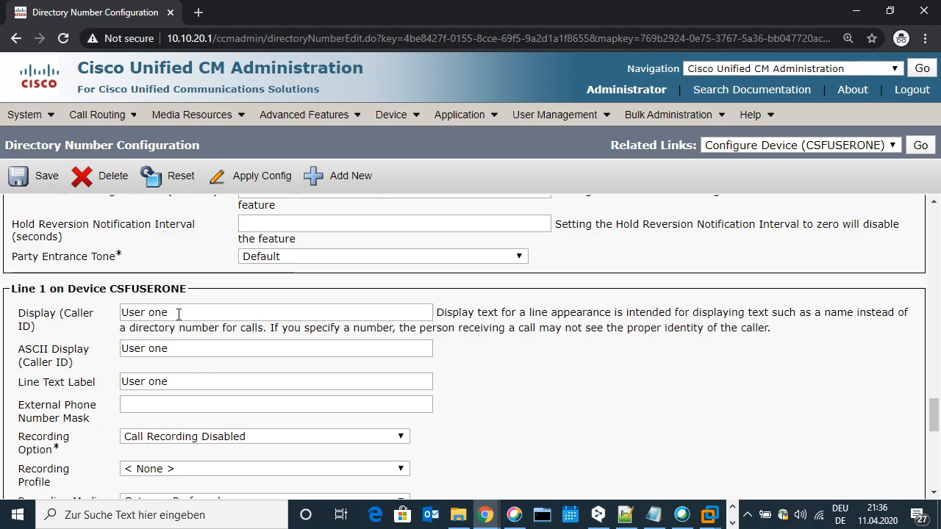
pyautogui.moveTo(178, 313); pyautogui.dragTo(100, 318)
pyautogui.moveTo(178, 351); pyautogui.dragTo(101, 356)
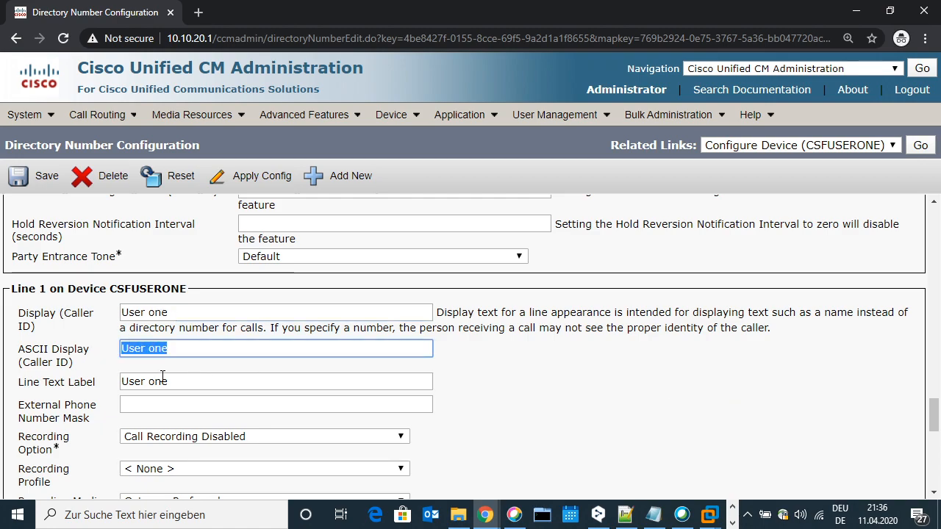
pyautogui.moveTo(173, 382); pyautogui.dragTo(114, 394)
pyautogui.click(553, 422)
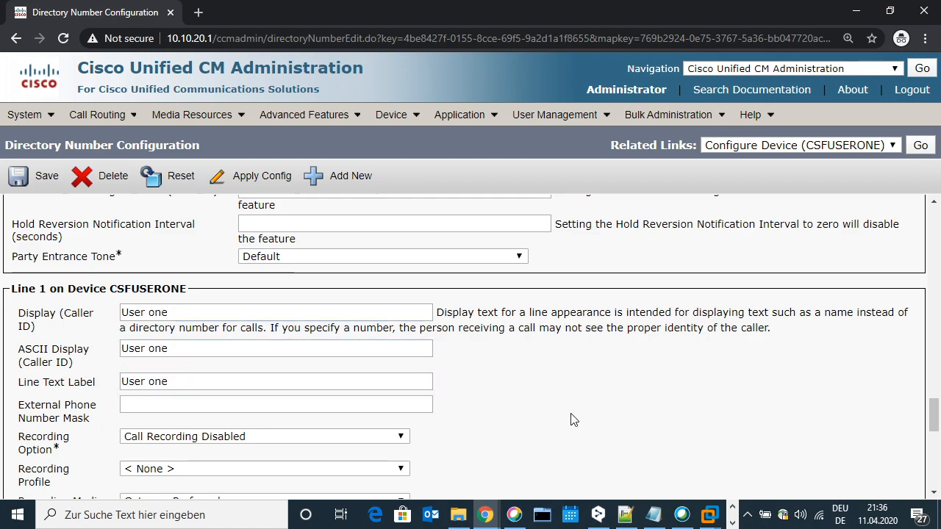
# Review CSFUSERONE's maximum number of calls, busy trigger, forwarded call information display and the users associated with the line
pyautogui.scroll(-6, 569, 418)
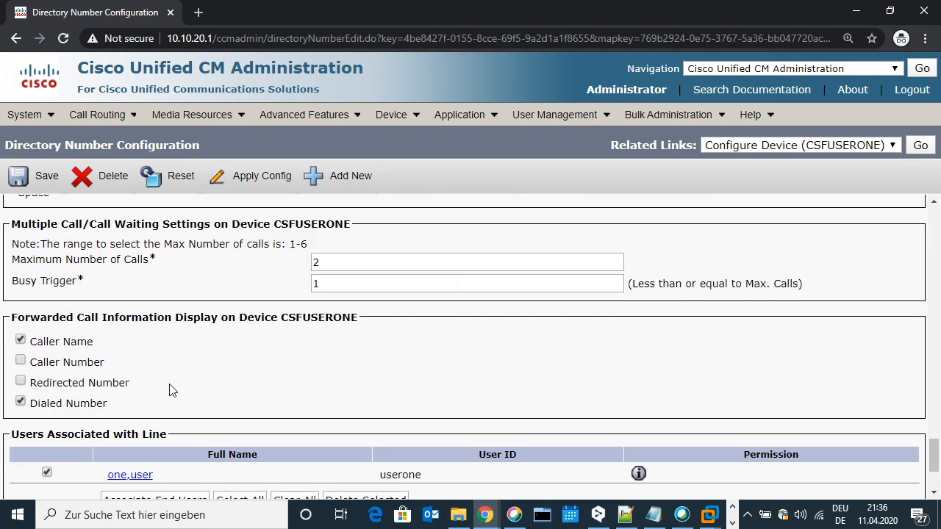
pyautogui.doubleClick(316, 263)
pyautogui.doubleClick(317, 287)
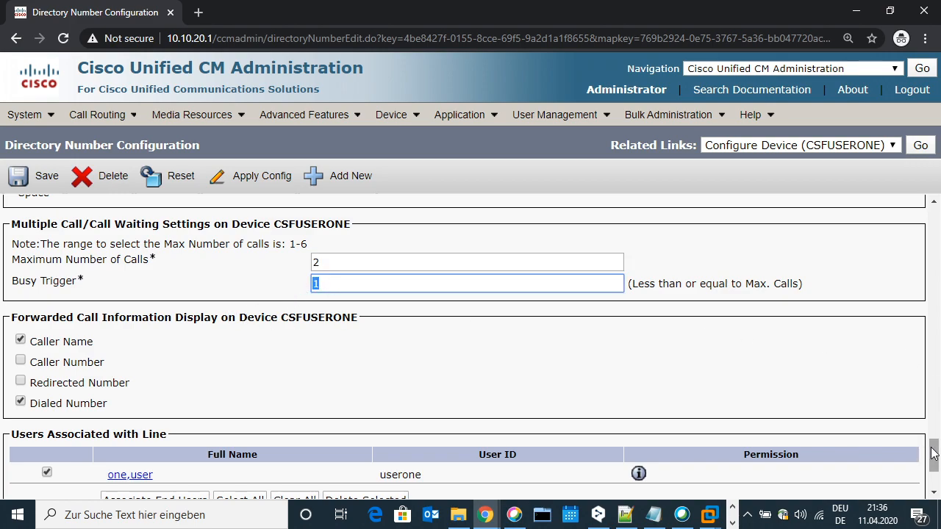
pyautogui.scroll(-3, 935, 462)
pyautogui.scroll(-1, 935, 462)
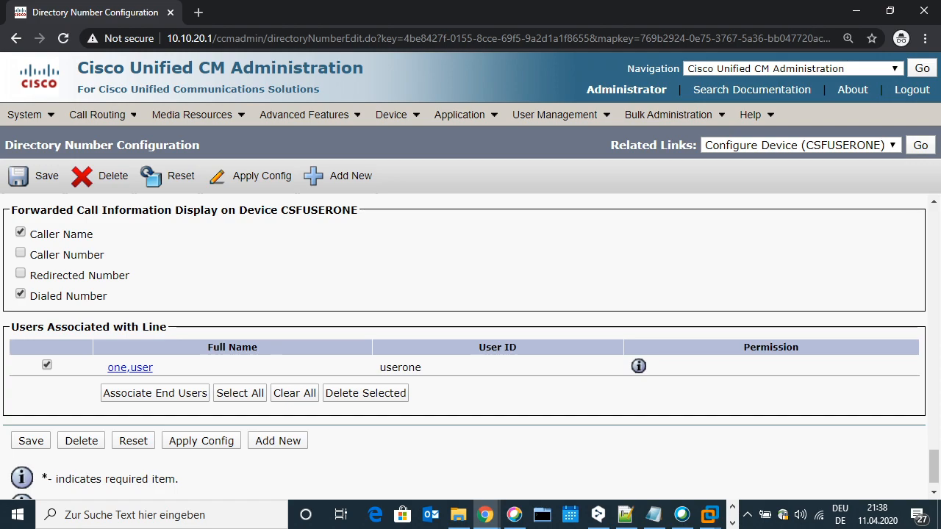
pyautogui.hotkey('alt', 'Tab')
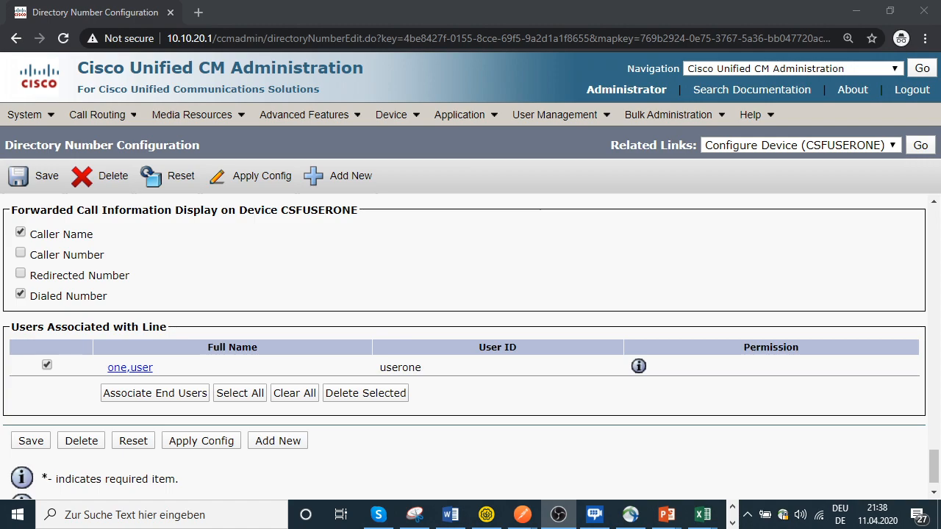
pyautogui.hotkey('alt', 'Tab')
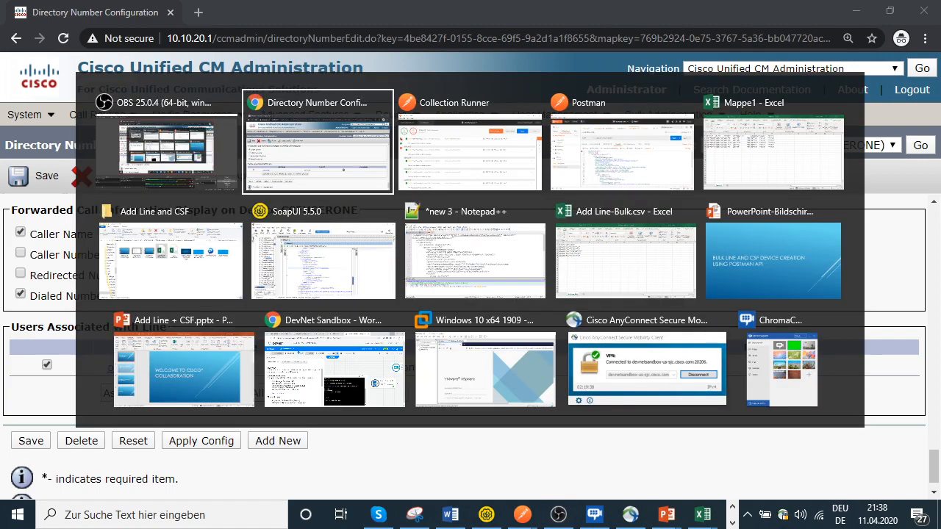